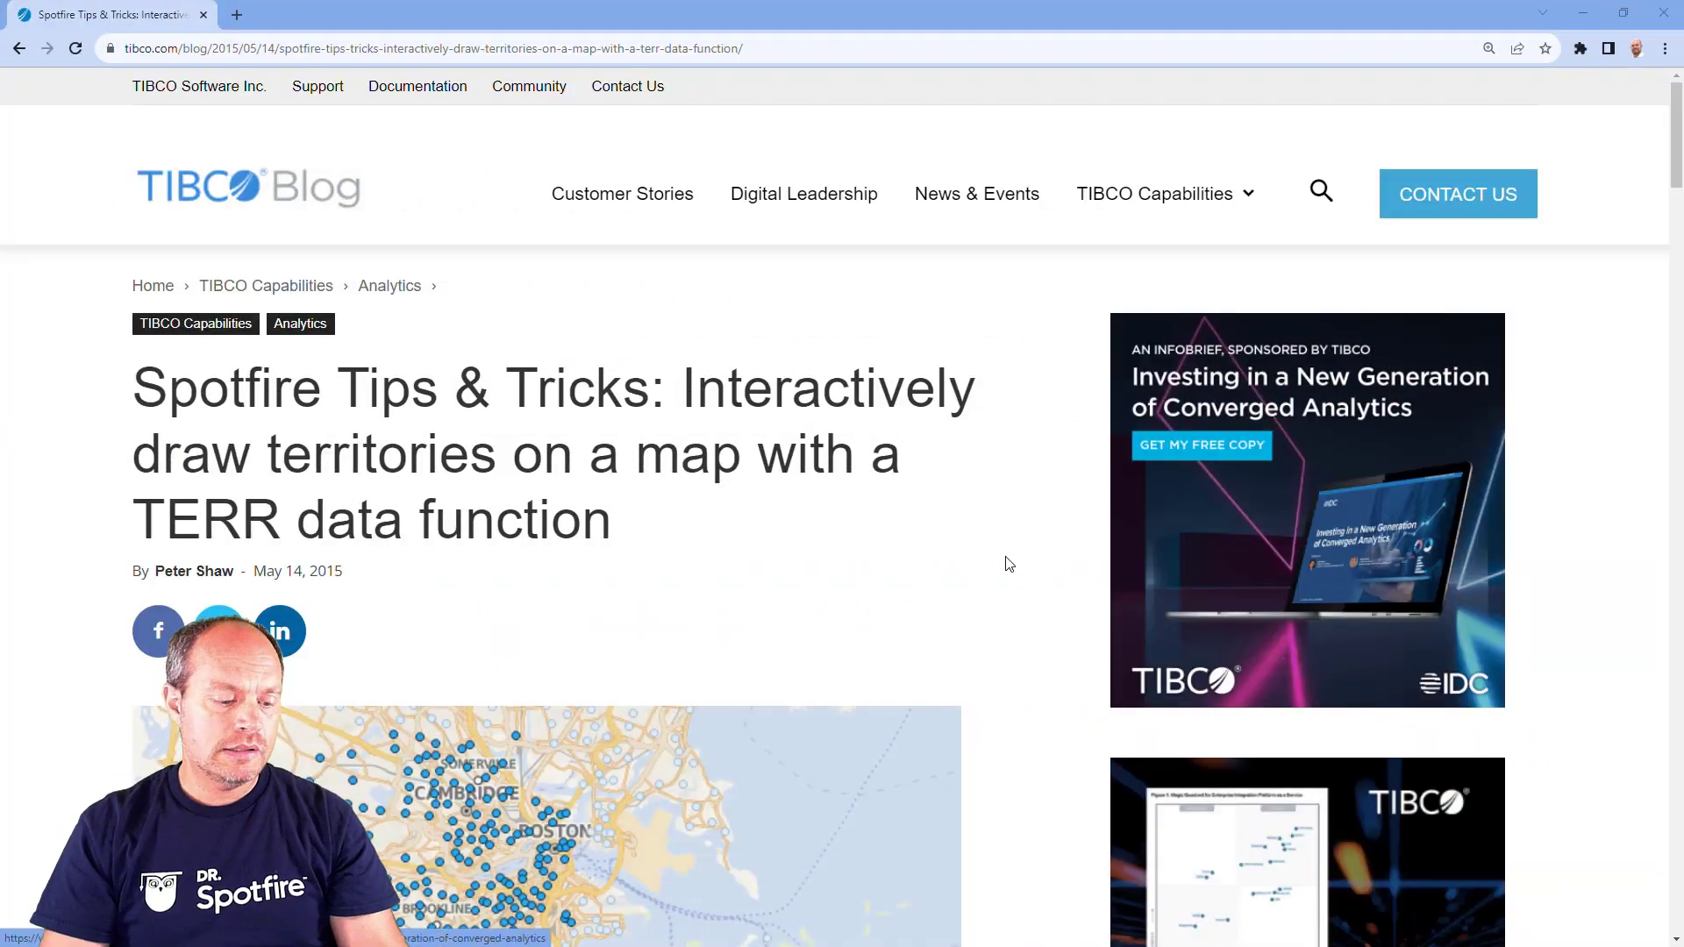
# Step: Mark the census tract points within a 4-mile radius of Waltham on the map chart
pyautogui.scroll(-4, 947, 570)
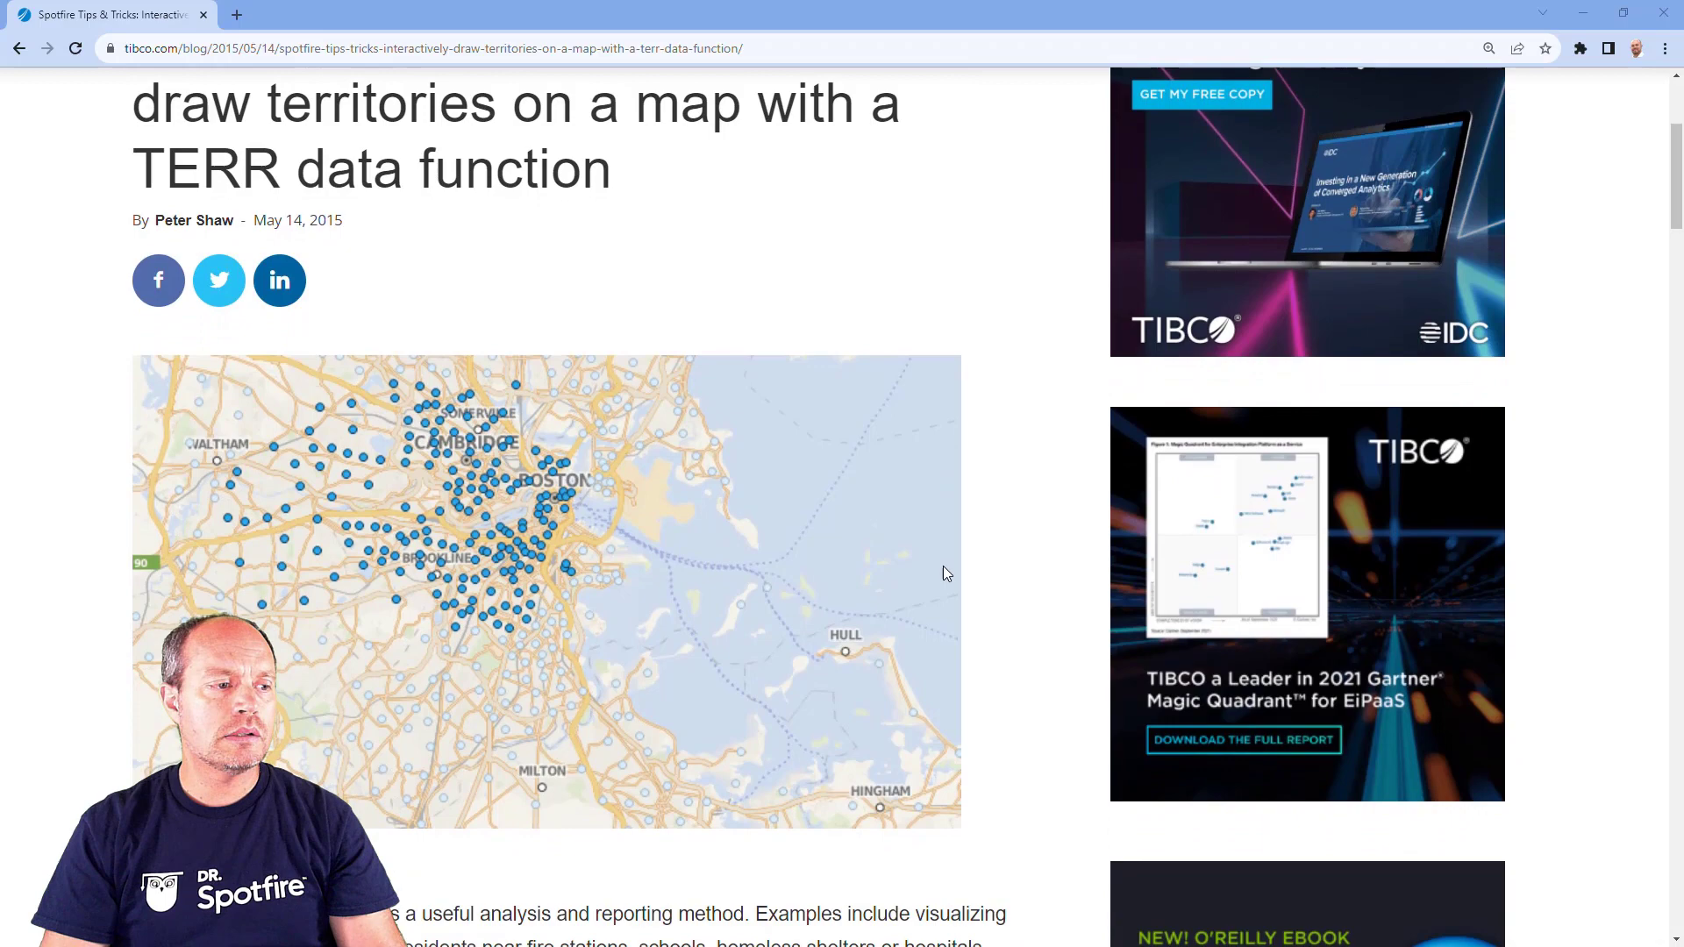
pyautogui.scroll(-4, 944, 567)
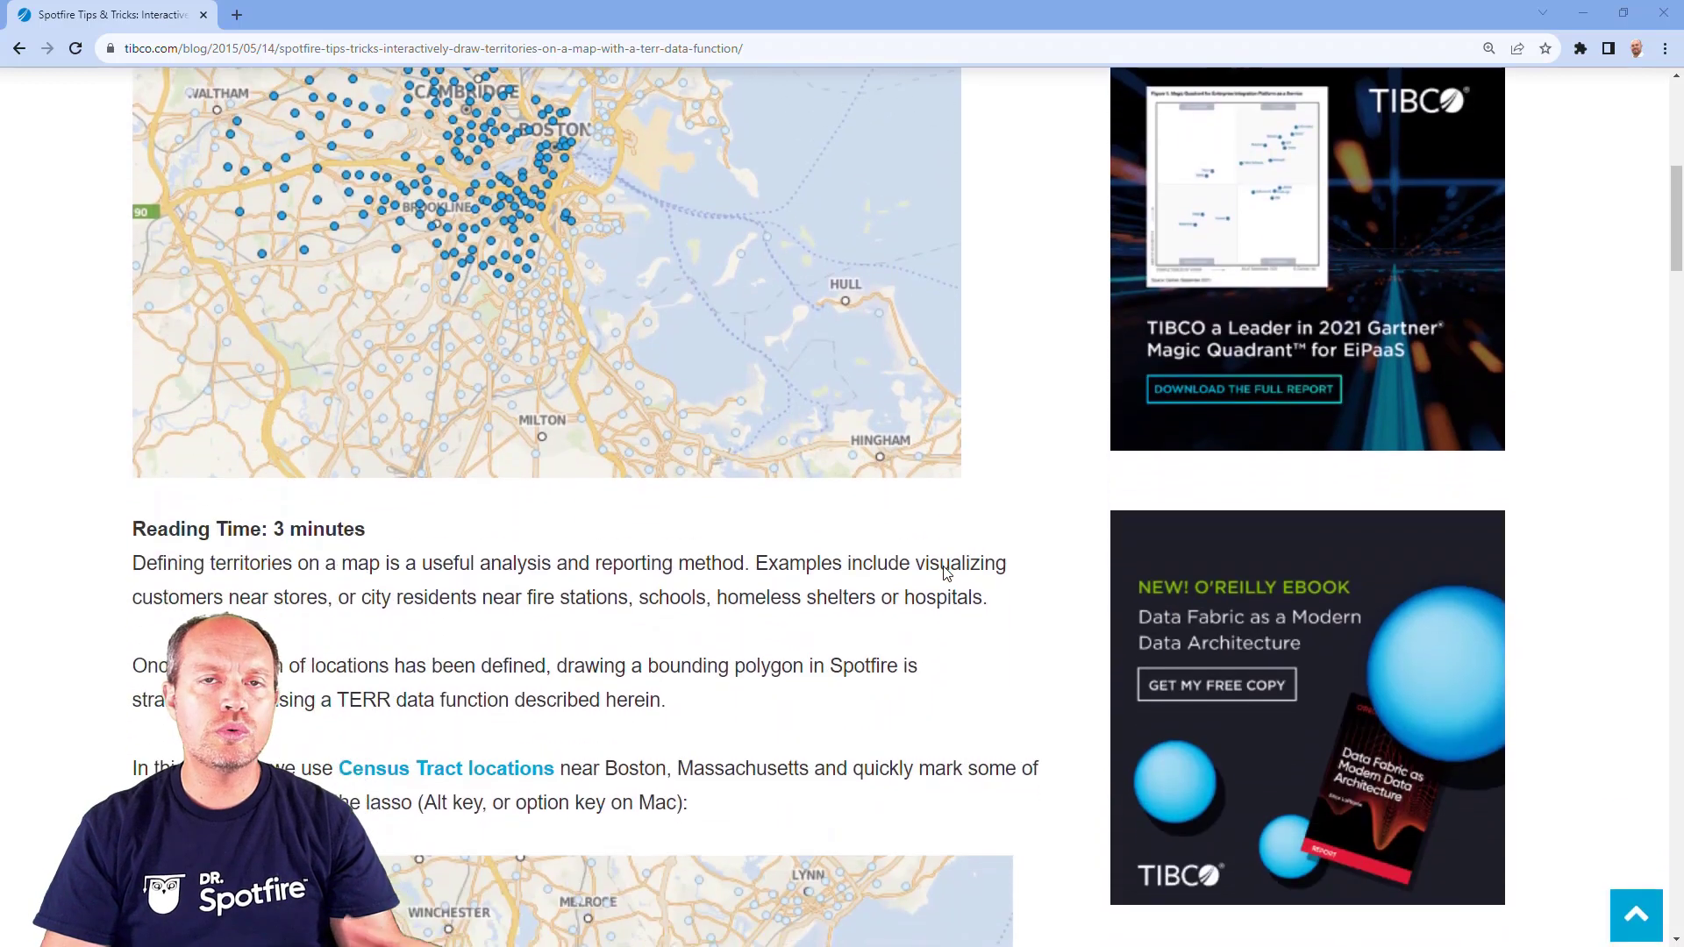
pyautogui.scroll(-1, 947, 573)
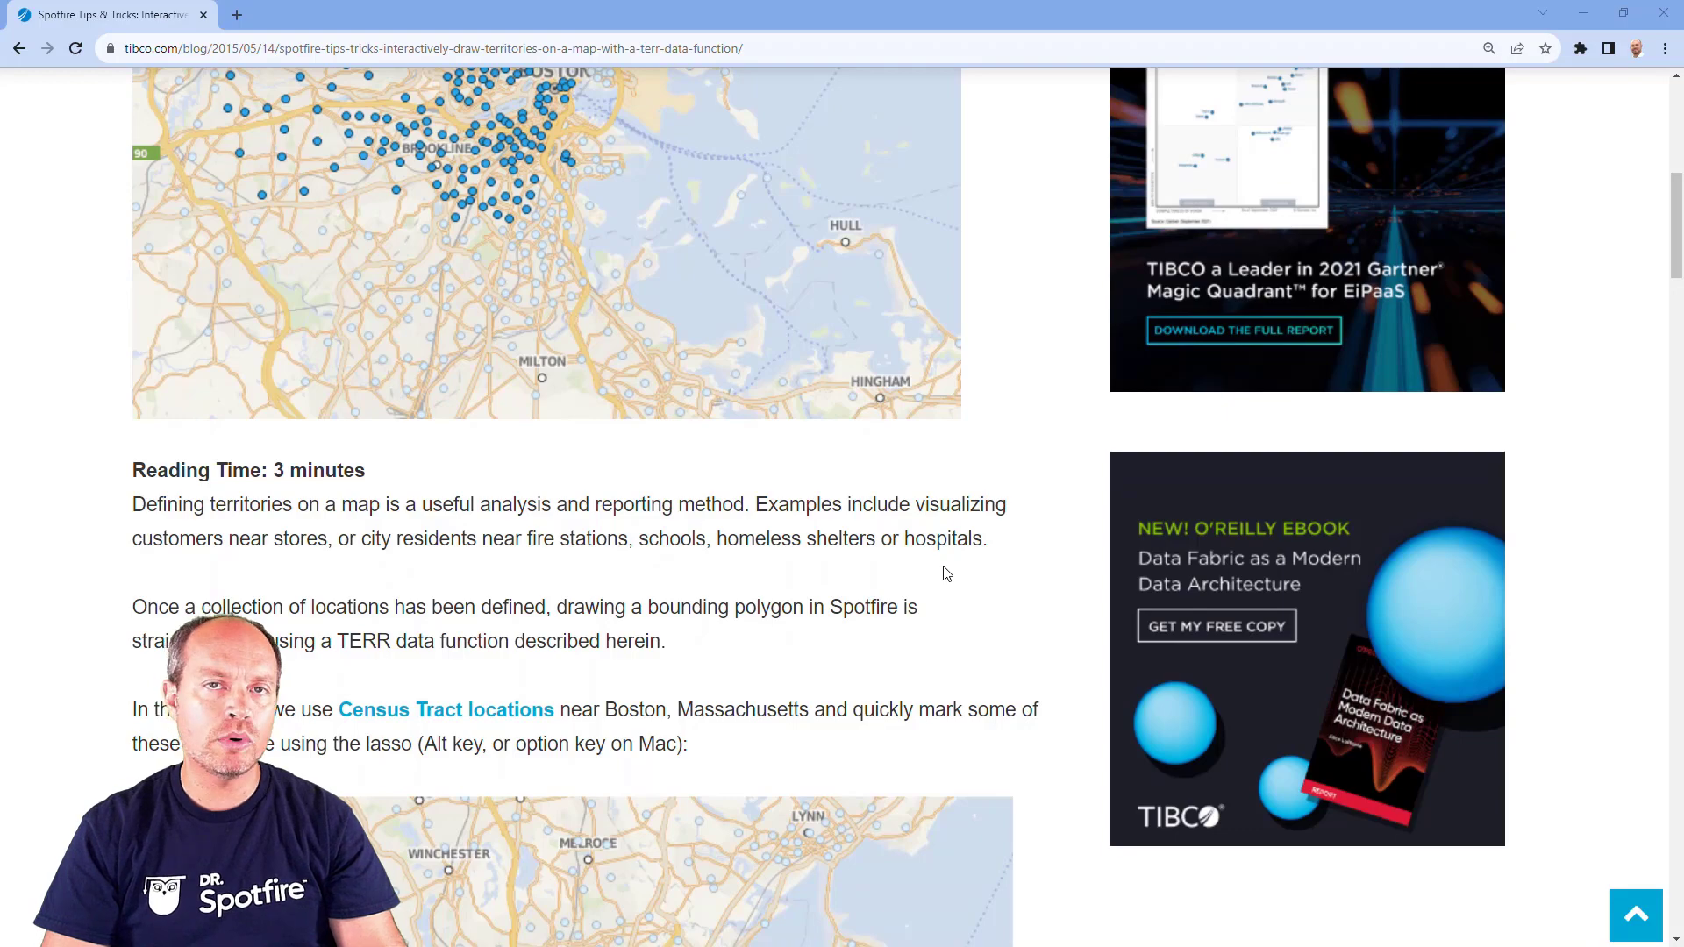
pyautogui.scroll(-7, 946, 573)
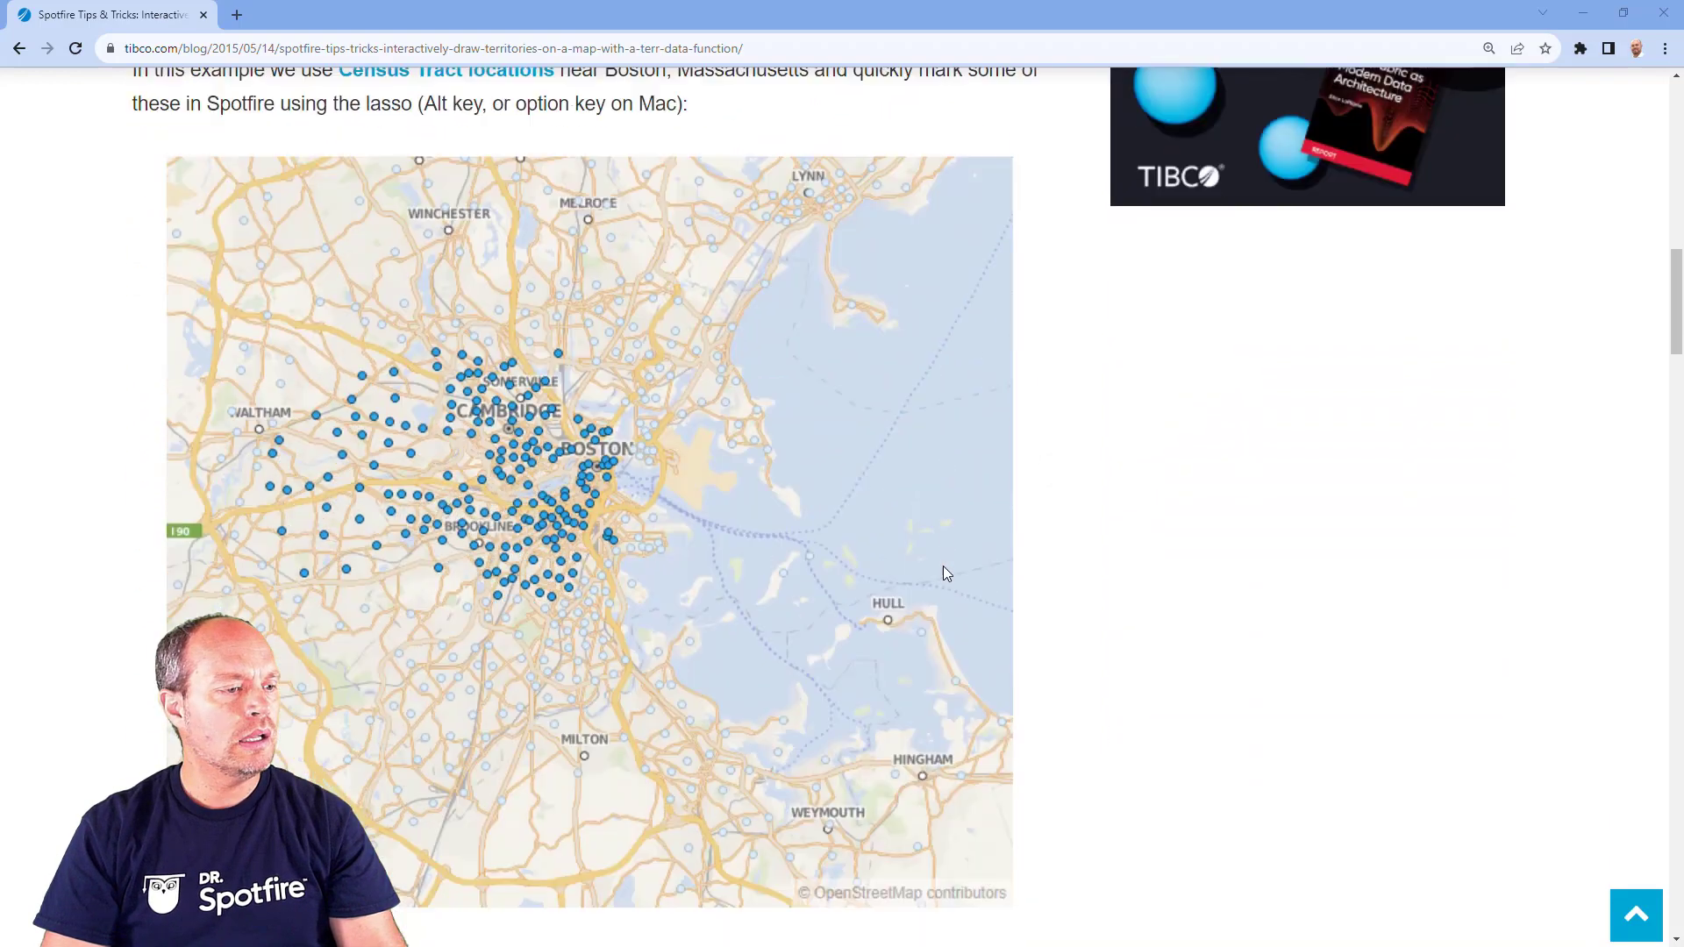
pyautogui.scroll(-14, 944, 573)
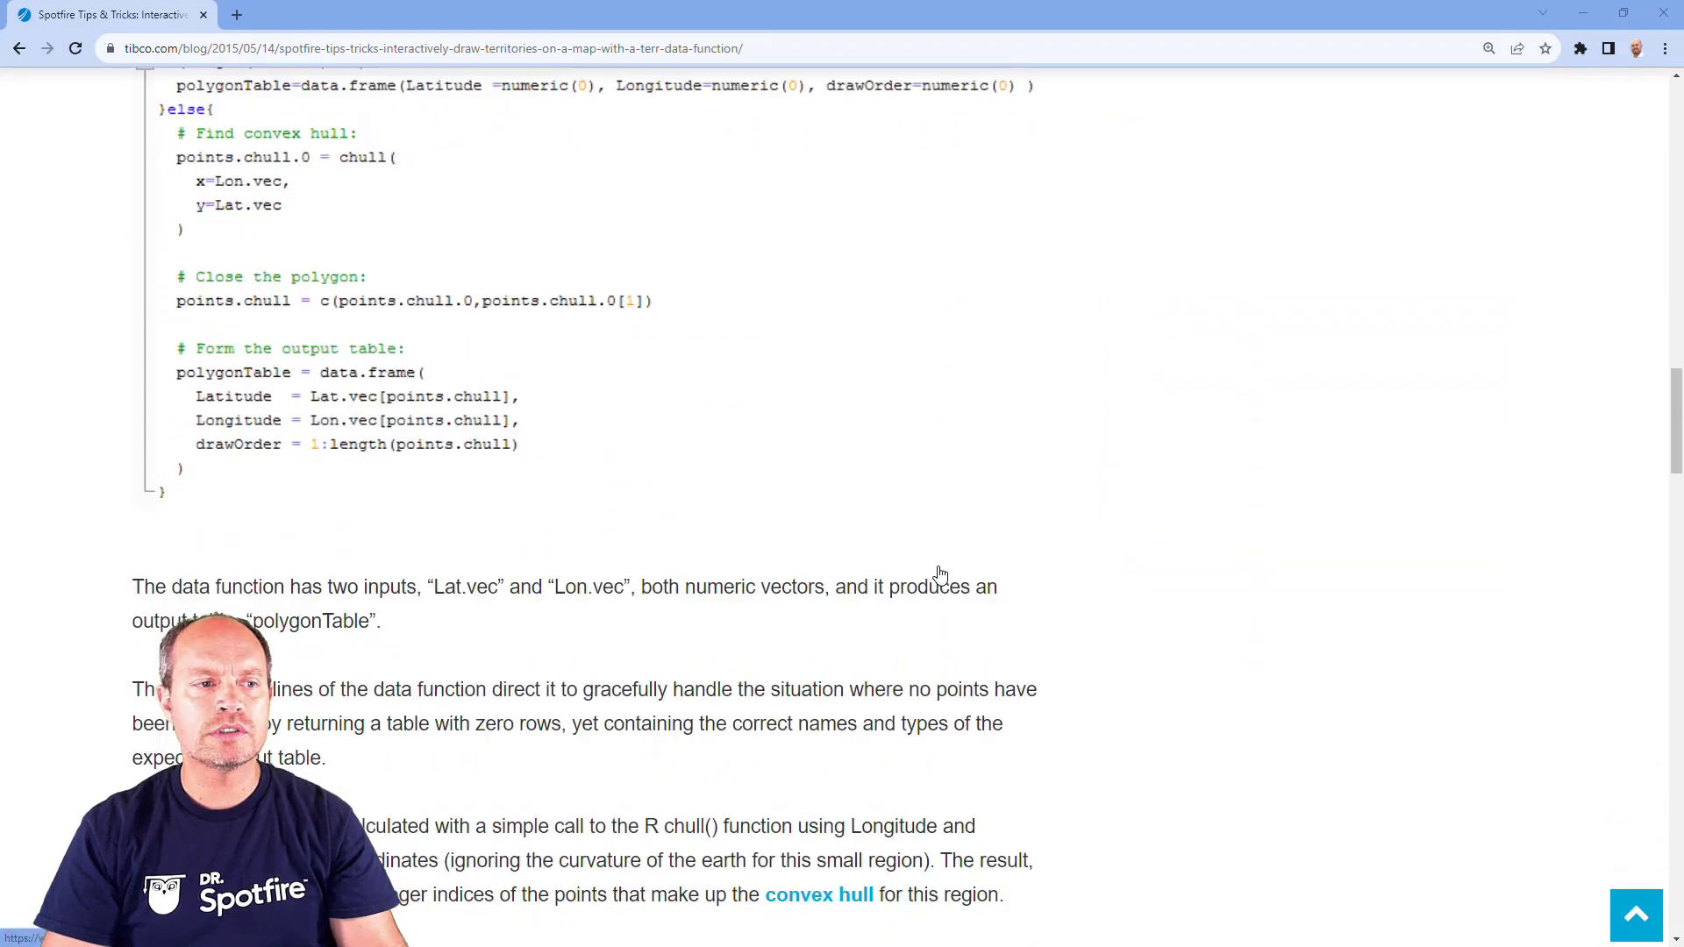
pyautogui.scroll(-3, 939, 574)
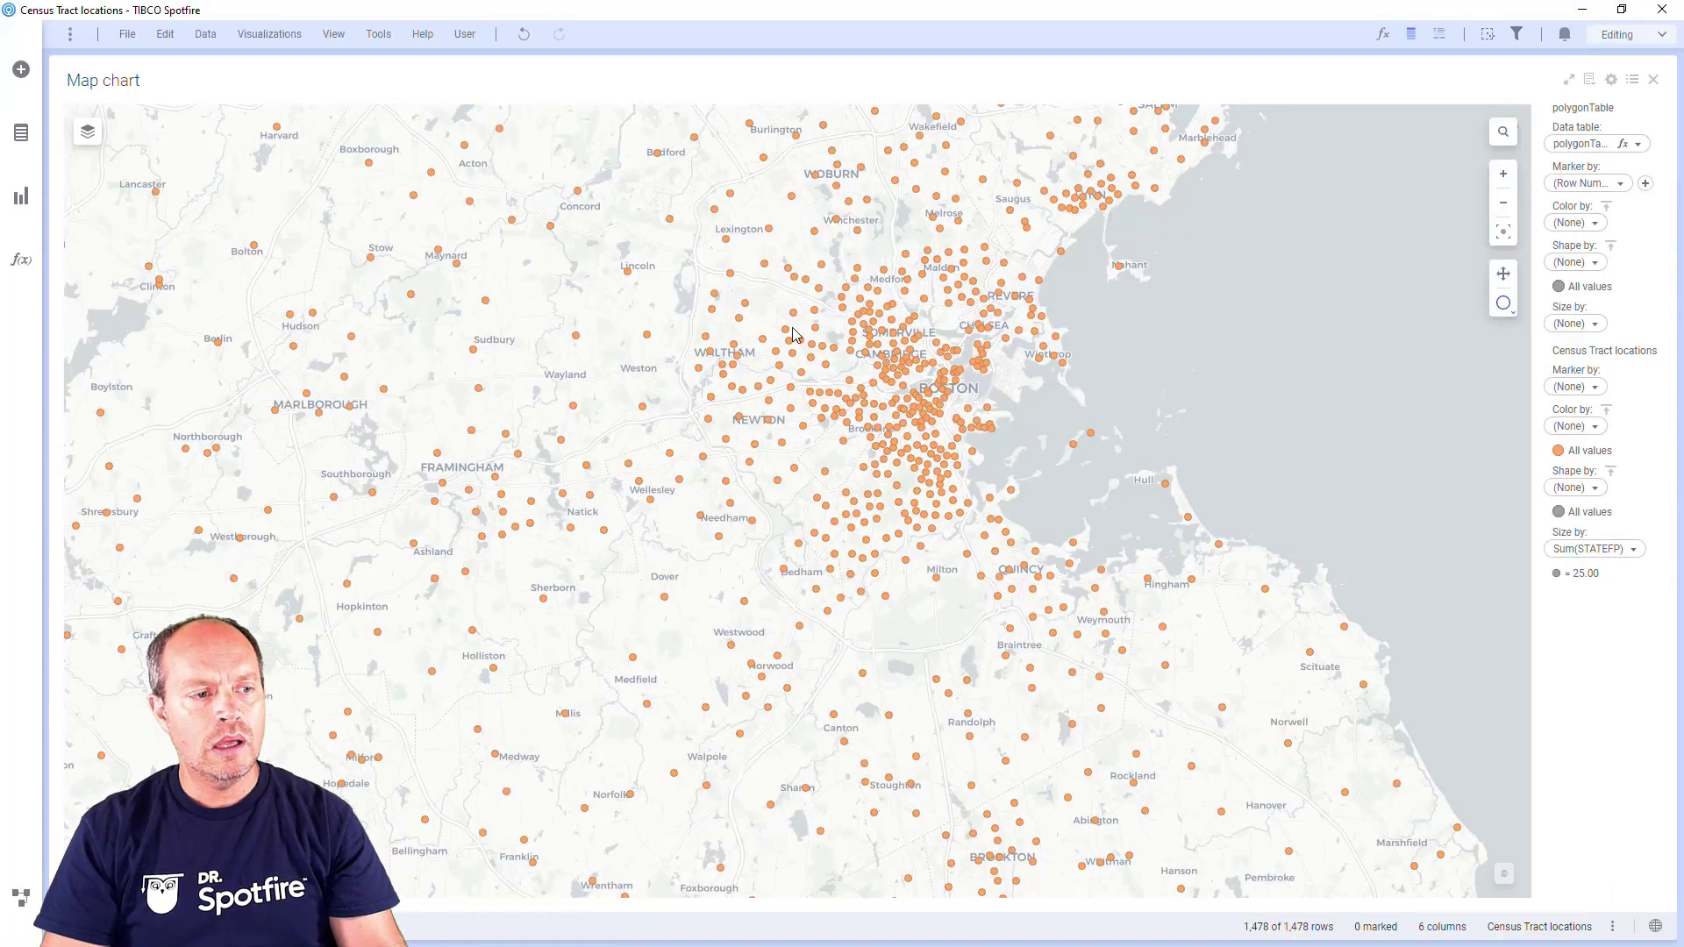
pyautogui.moveTo(793, 328)
pyautogui.mouseDown()
pyautogui.moveTo(768, 449)
pyautogui.moveTo(787, 437)
pyautogui.mouseUp()
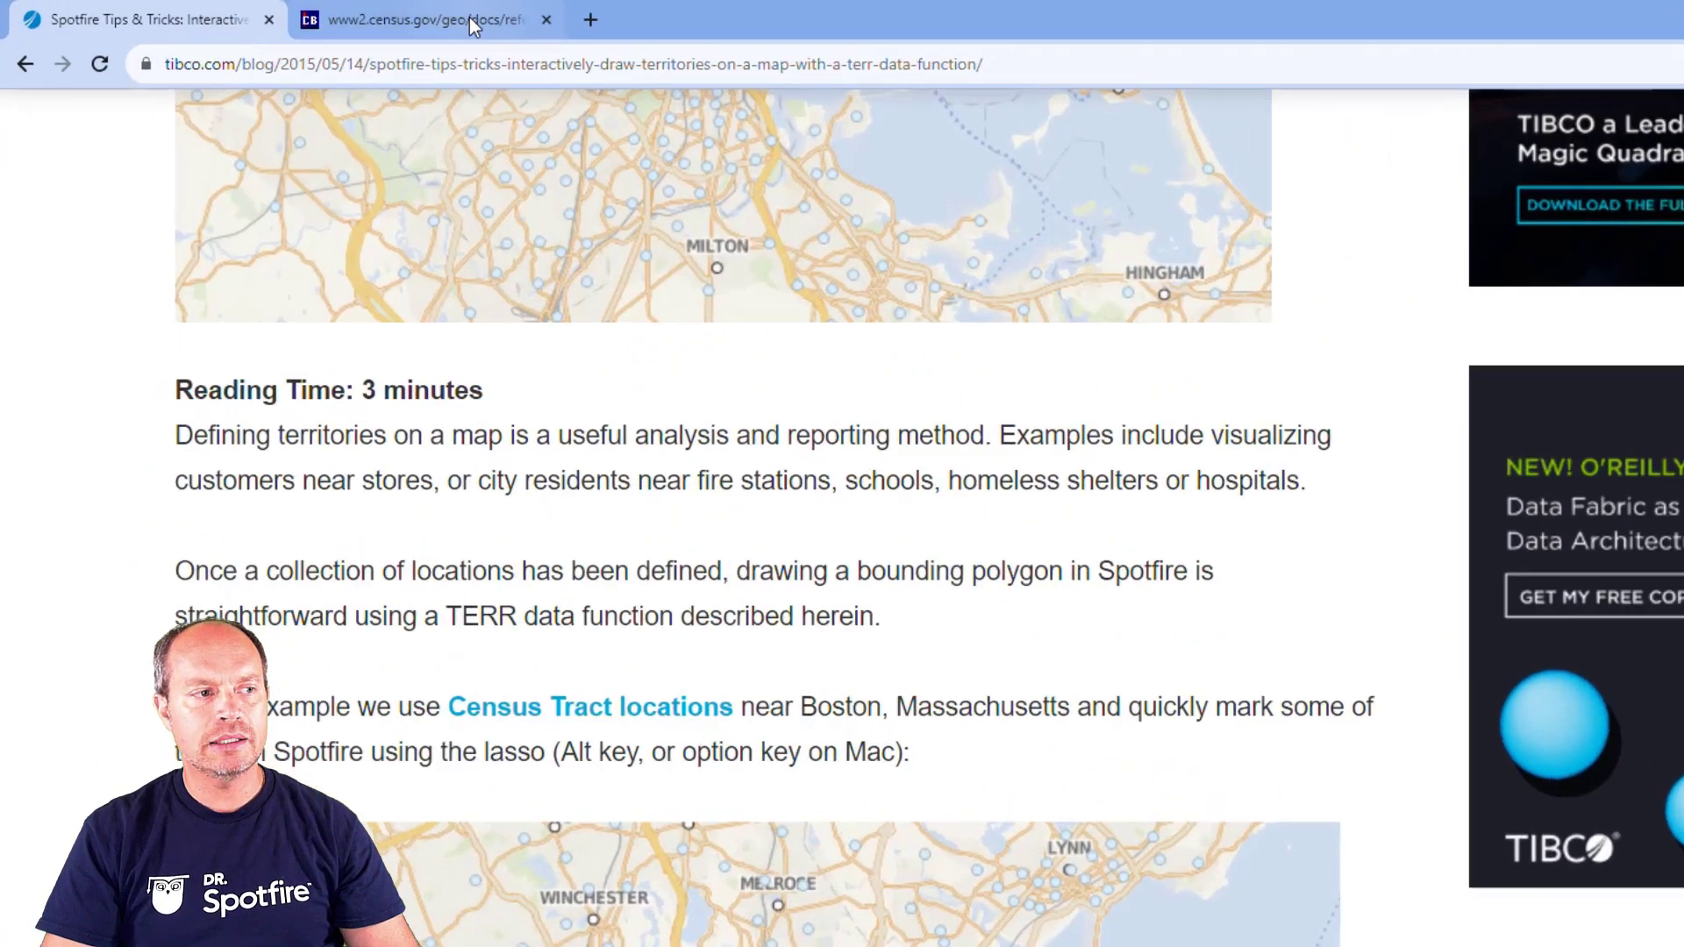
# Step: Open the Census Tract locations CSV in a new tab and select all its text
pyautogui.click(377, 15)
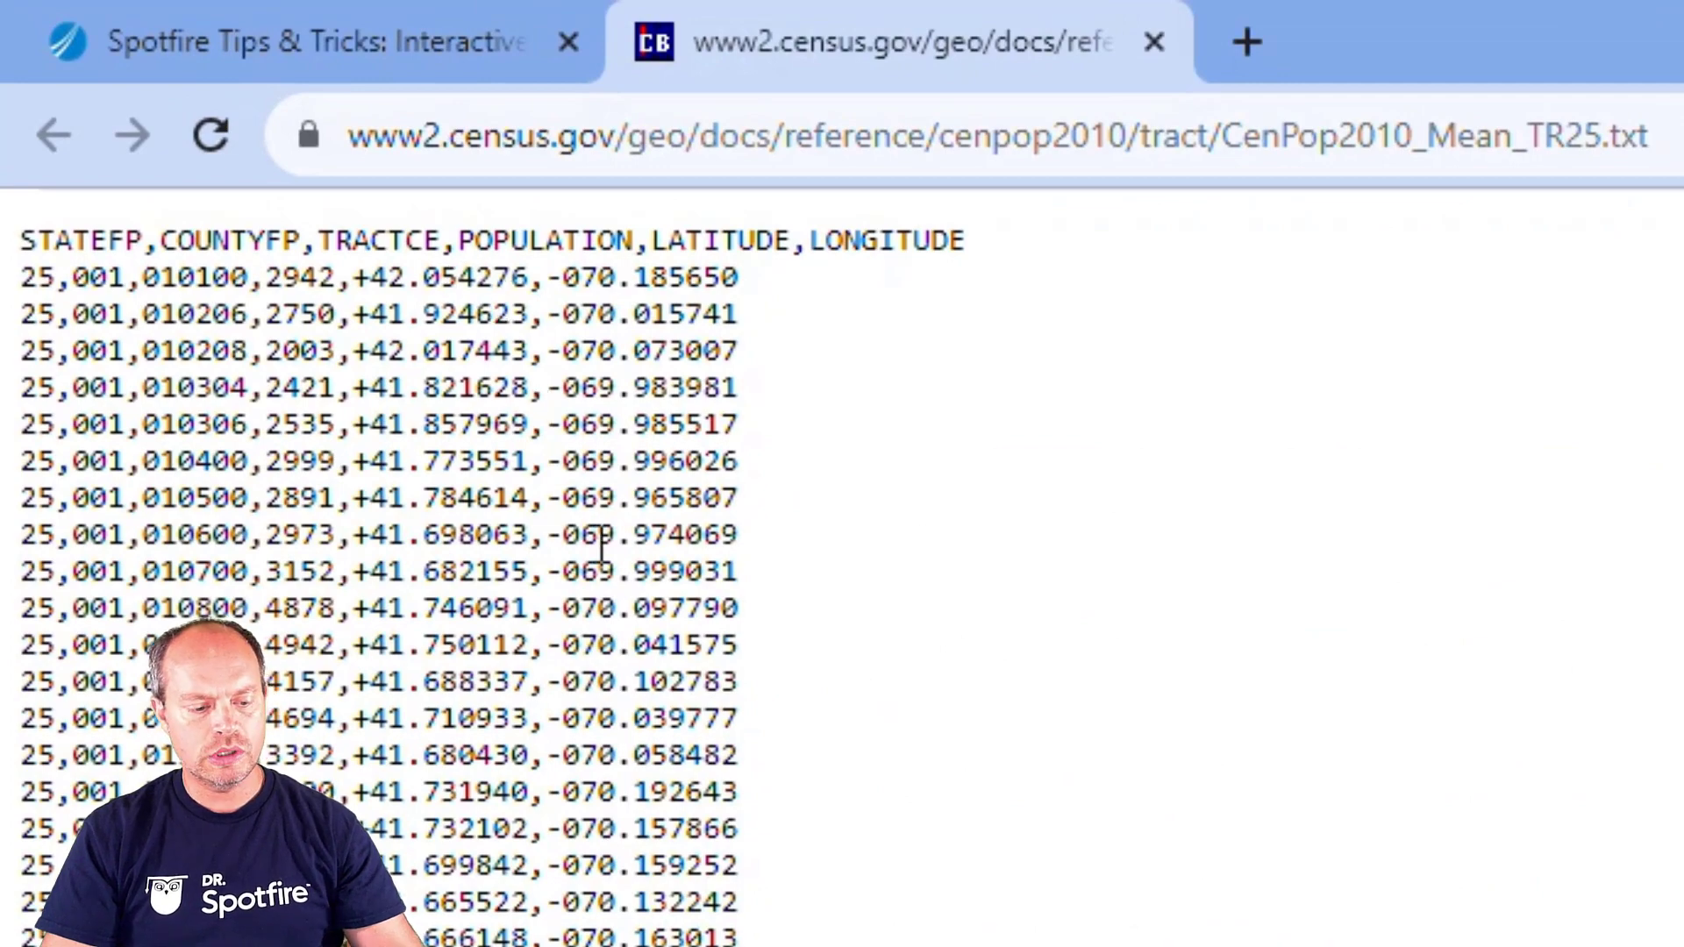
pyautogui.hotkey('ctrl', 'a')
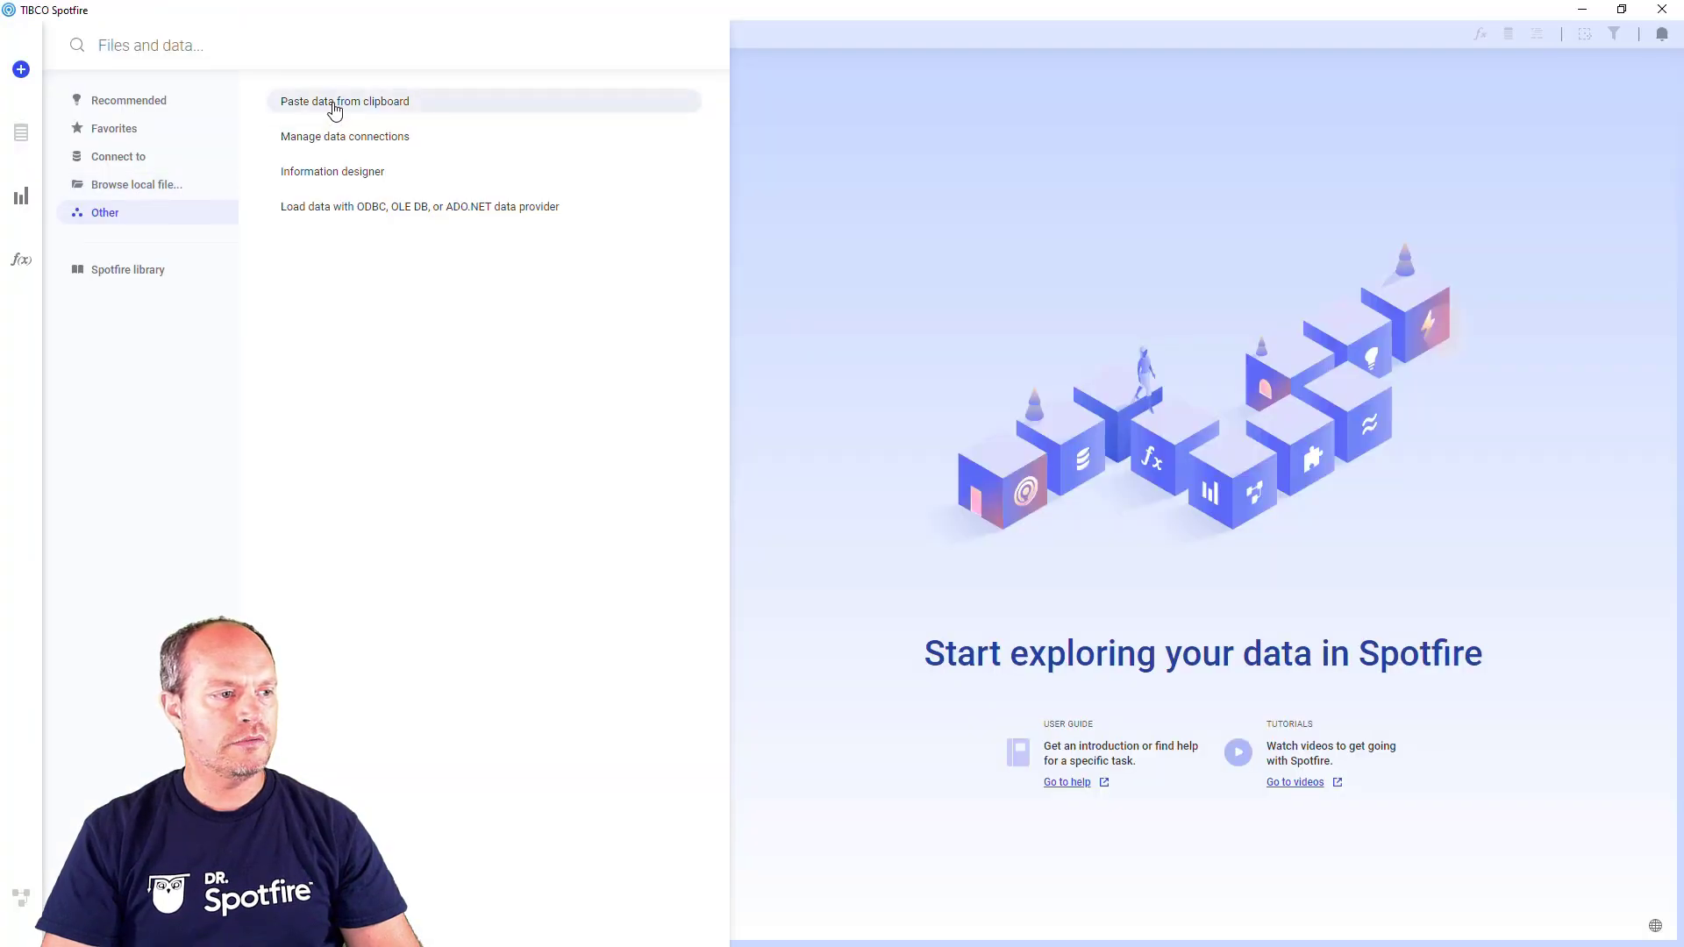
# Step: Paste the comma-separated census data as a new table named 'Census Tract locations'
pyautogui.hotkey('ctrl', 'v')
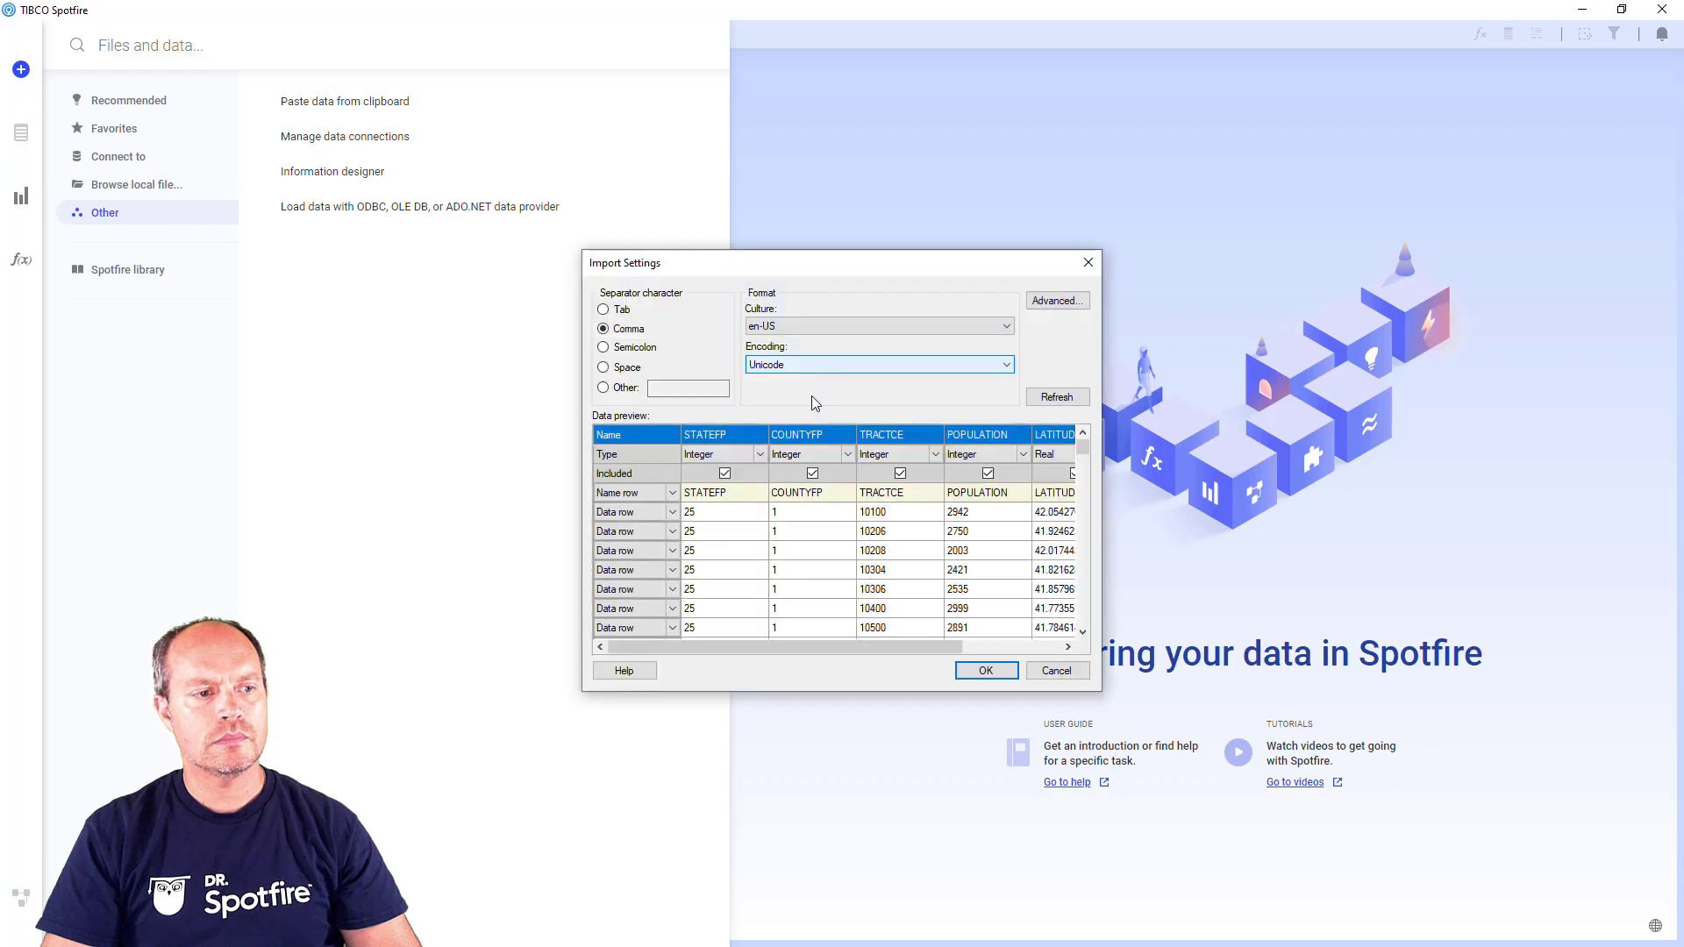
pyautogui.click(974, 672)
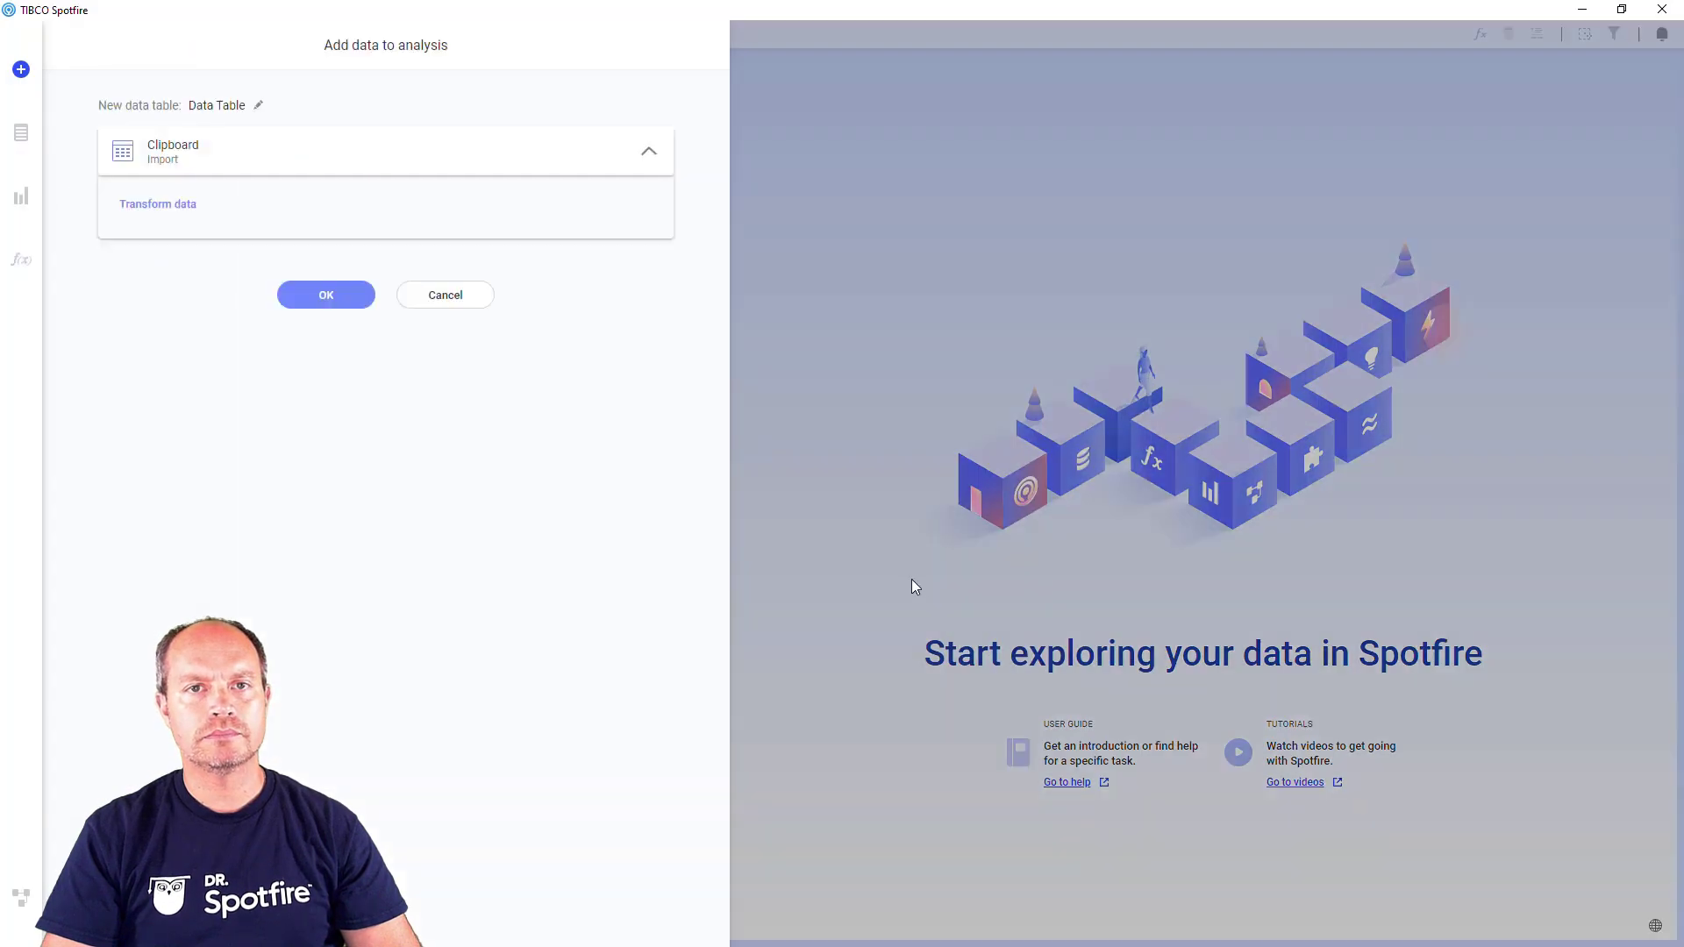
pyautogui.click(257, 105)
pyautogui.write('Census Tract locations')
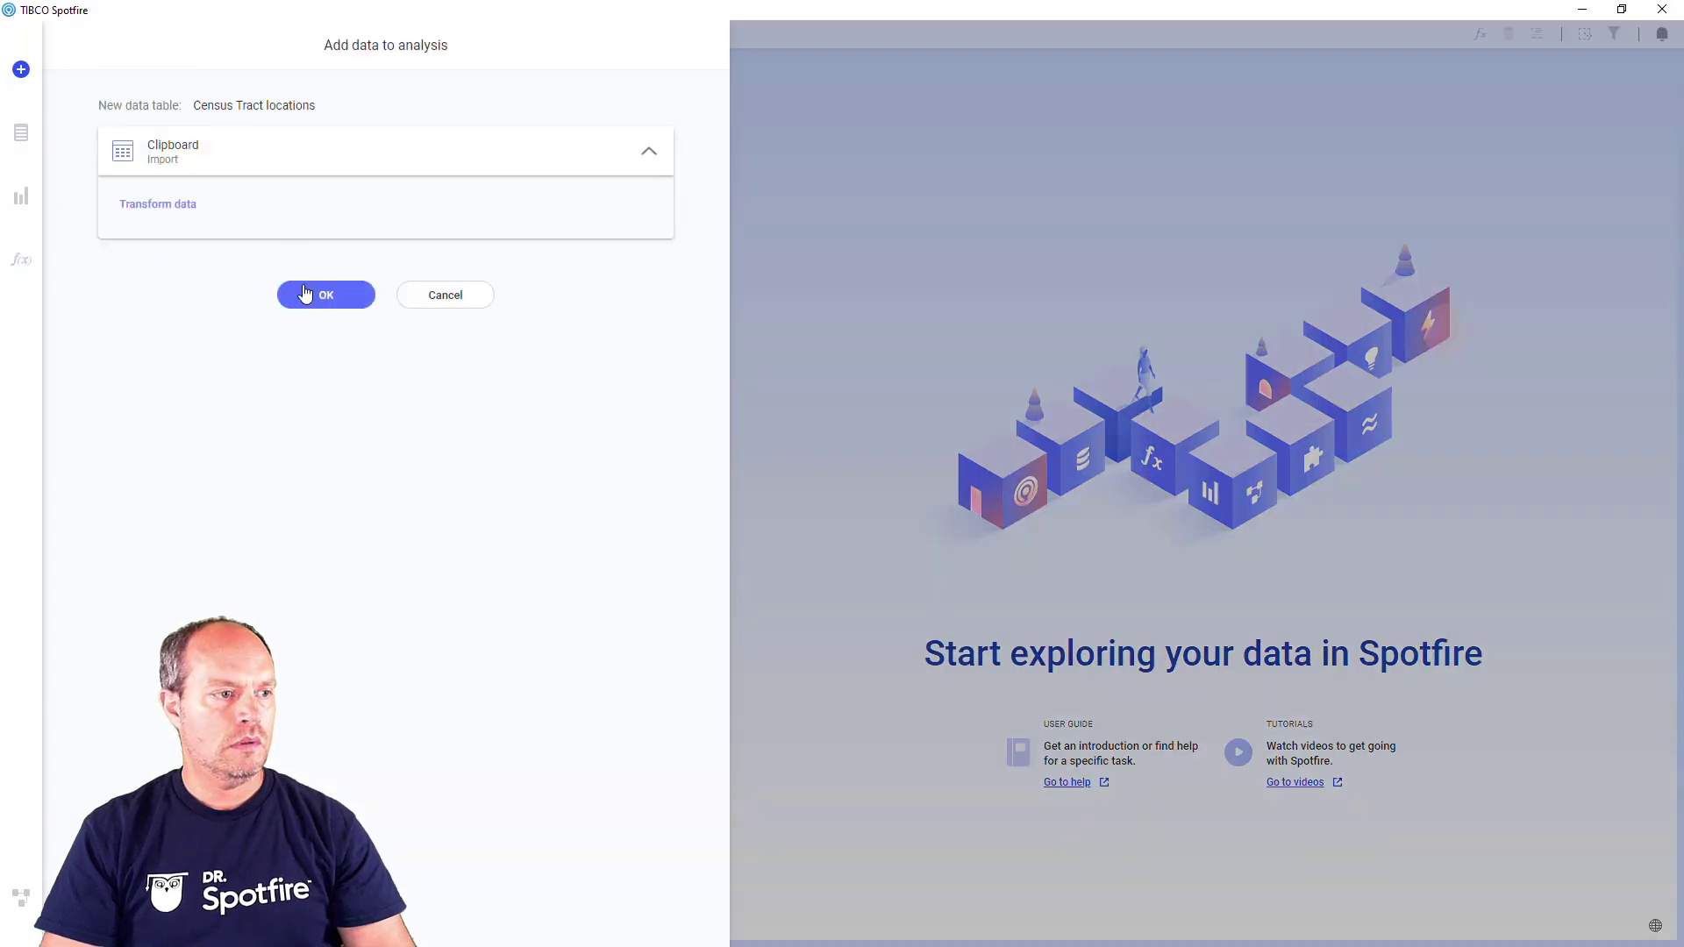
pyautogui.click(307, 296)
pyautogui.click(357, 243)
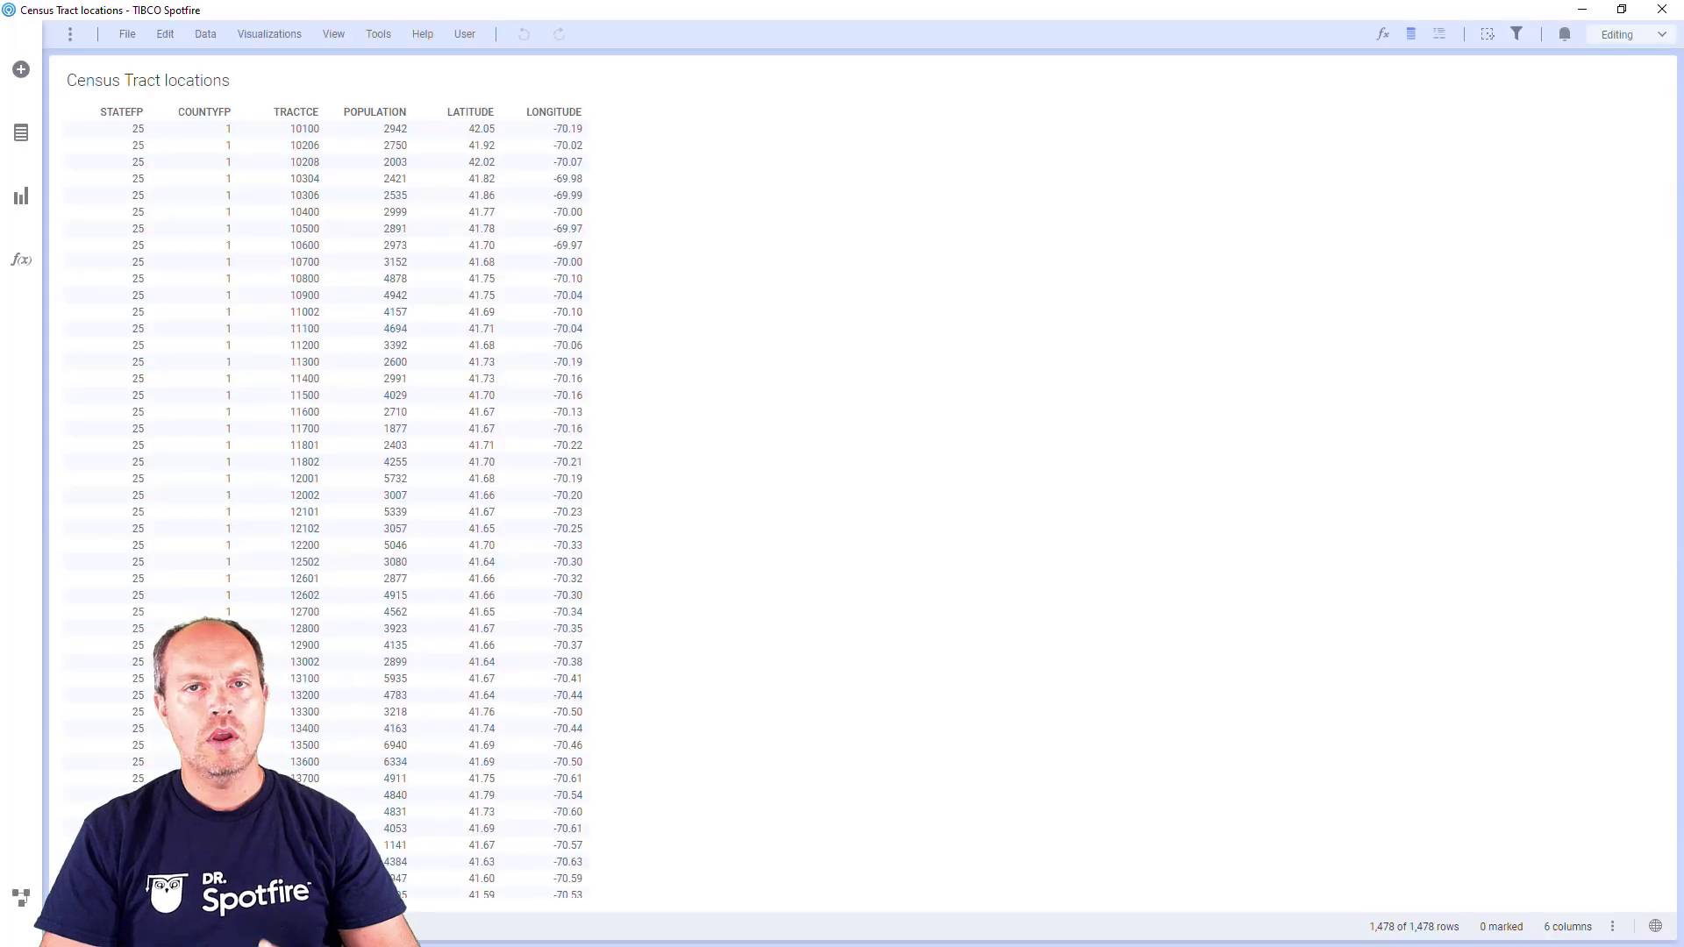
# Step: Add a map chart of the tract points and close the table so the map fills the page
pyautogui.click(21, 197)
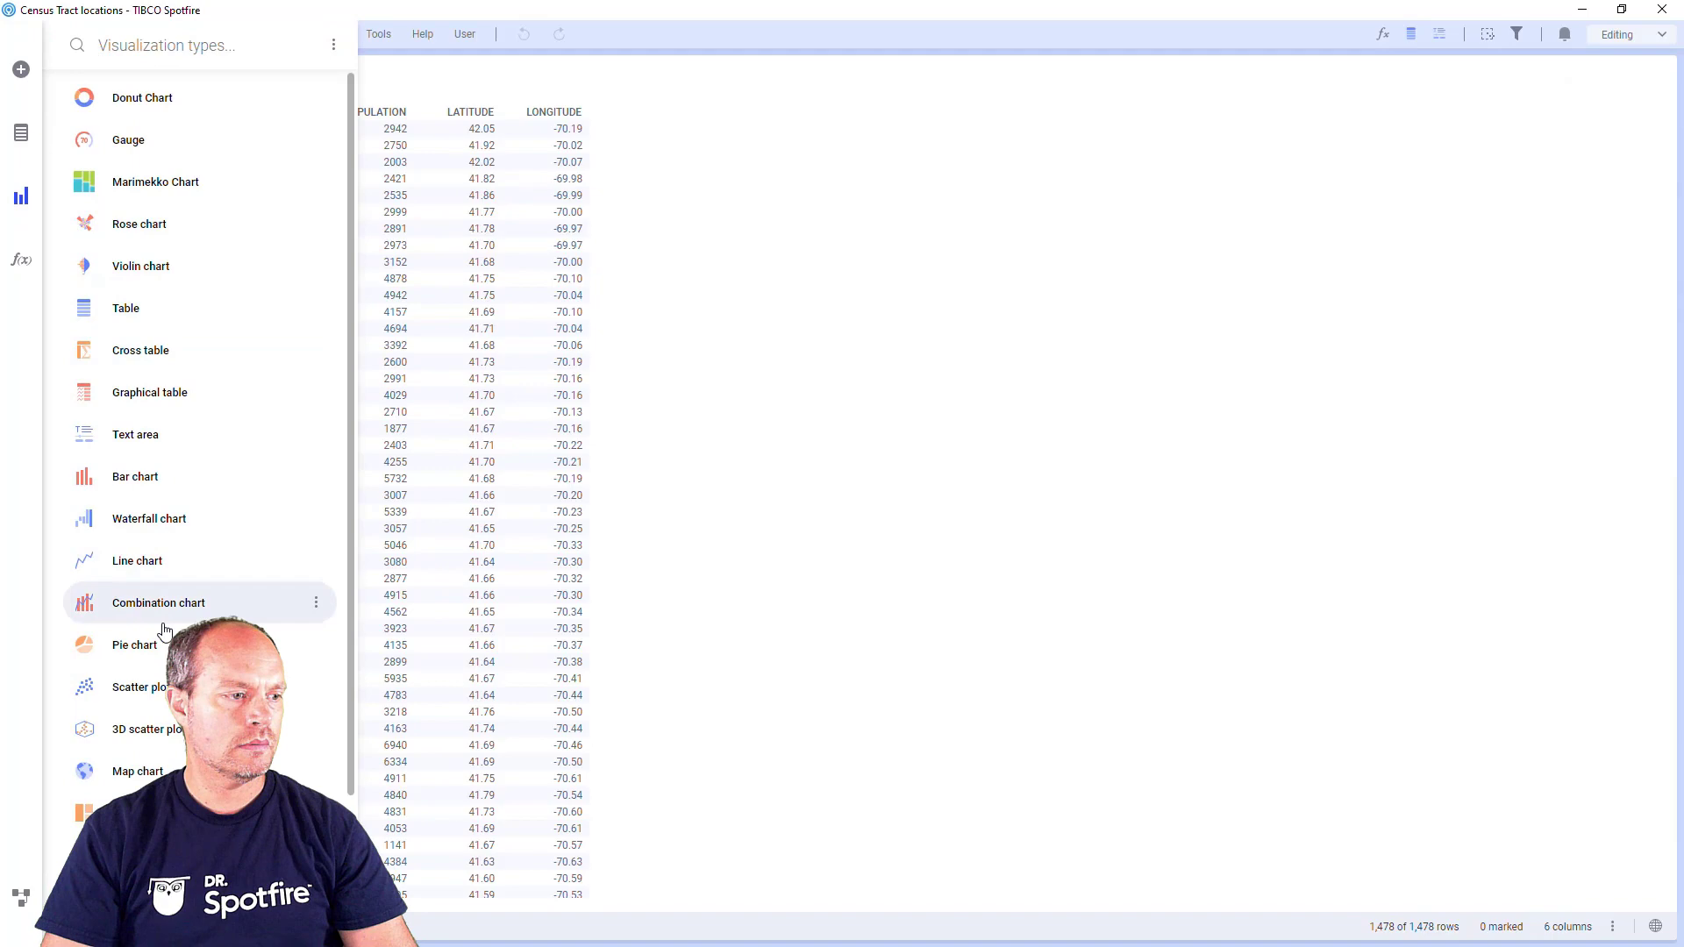
pyautogui.click(137, 771)
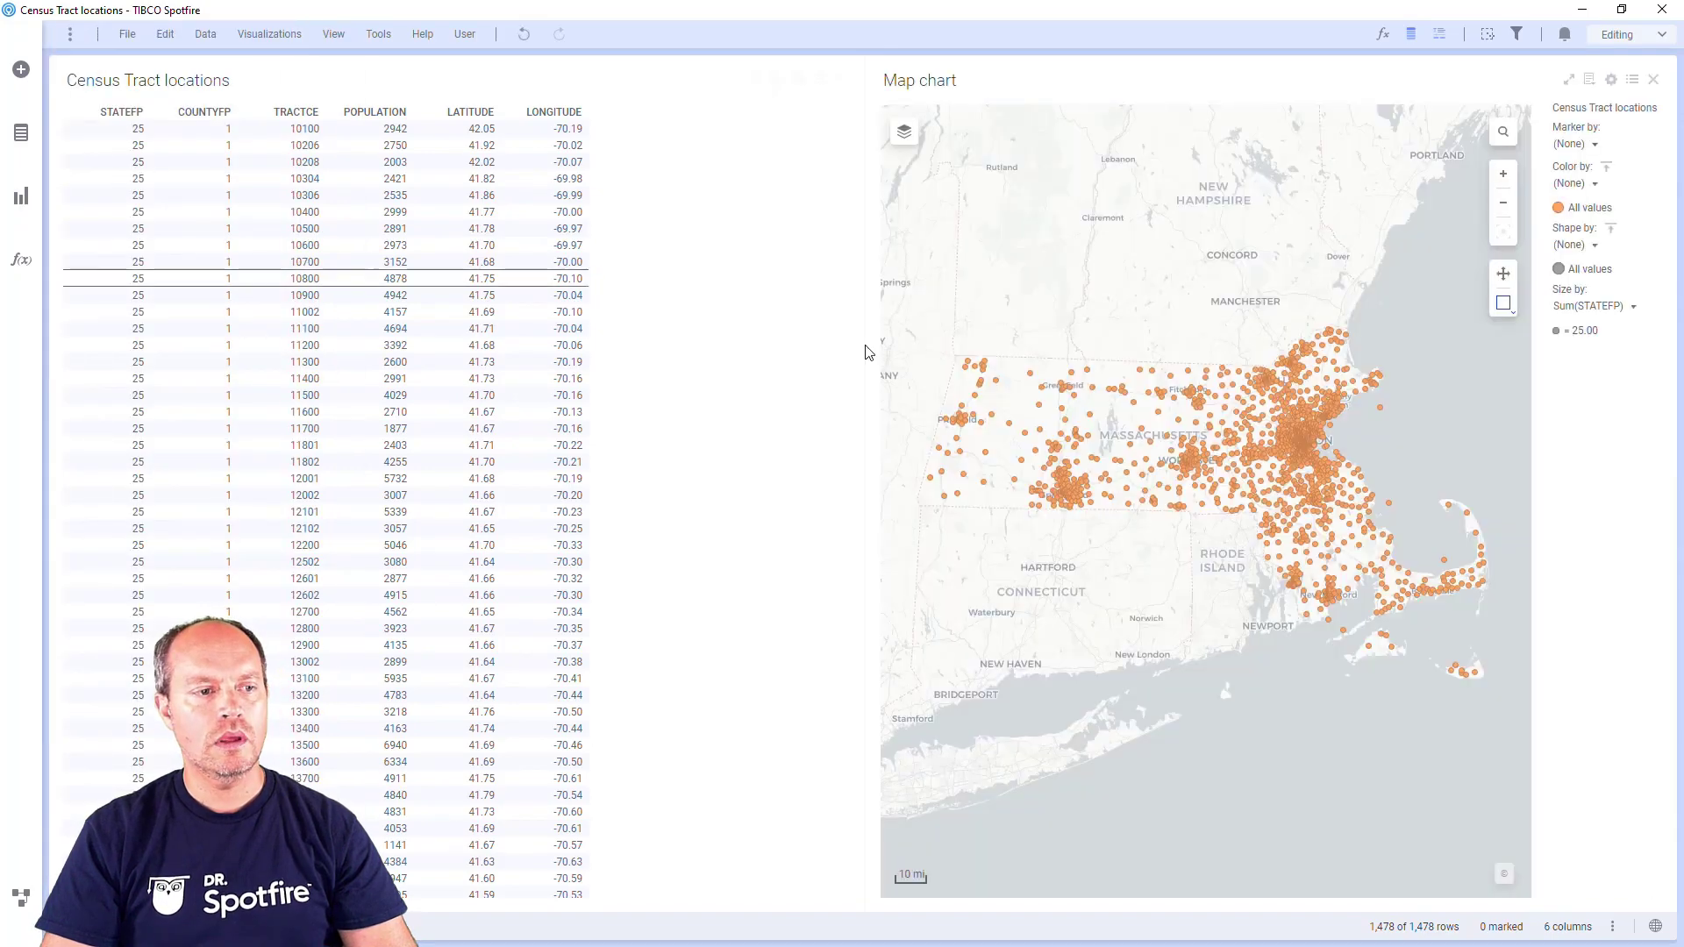
pyautogui.click(842, 83)
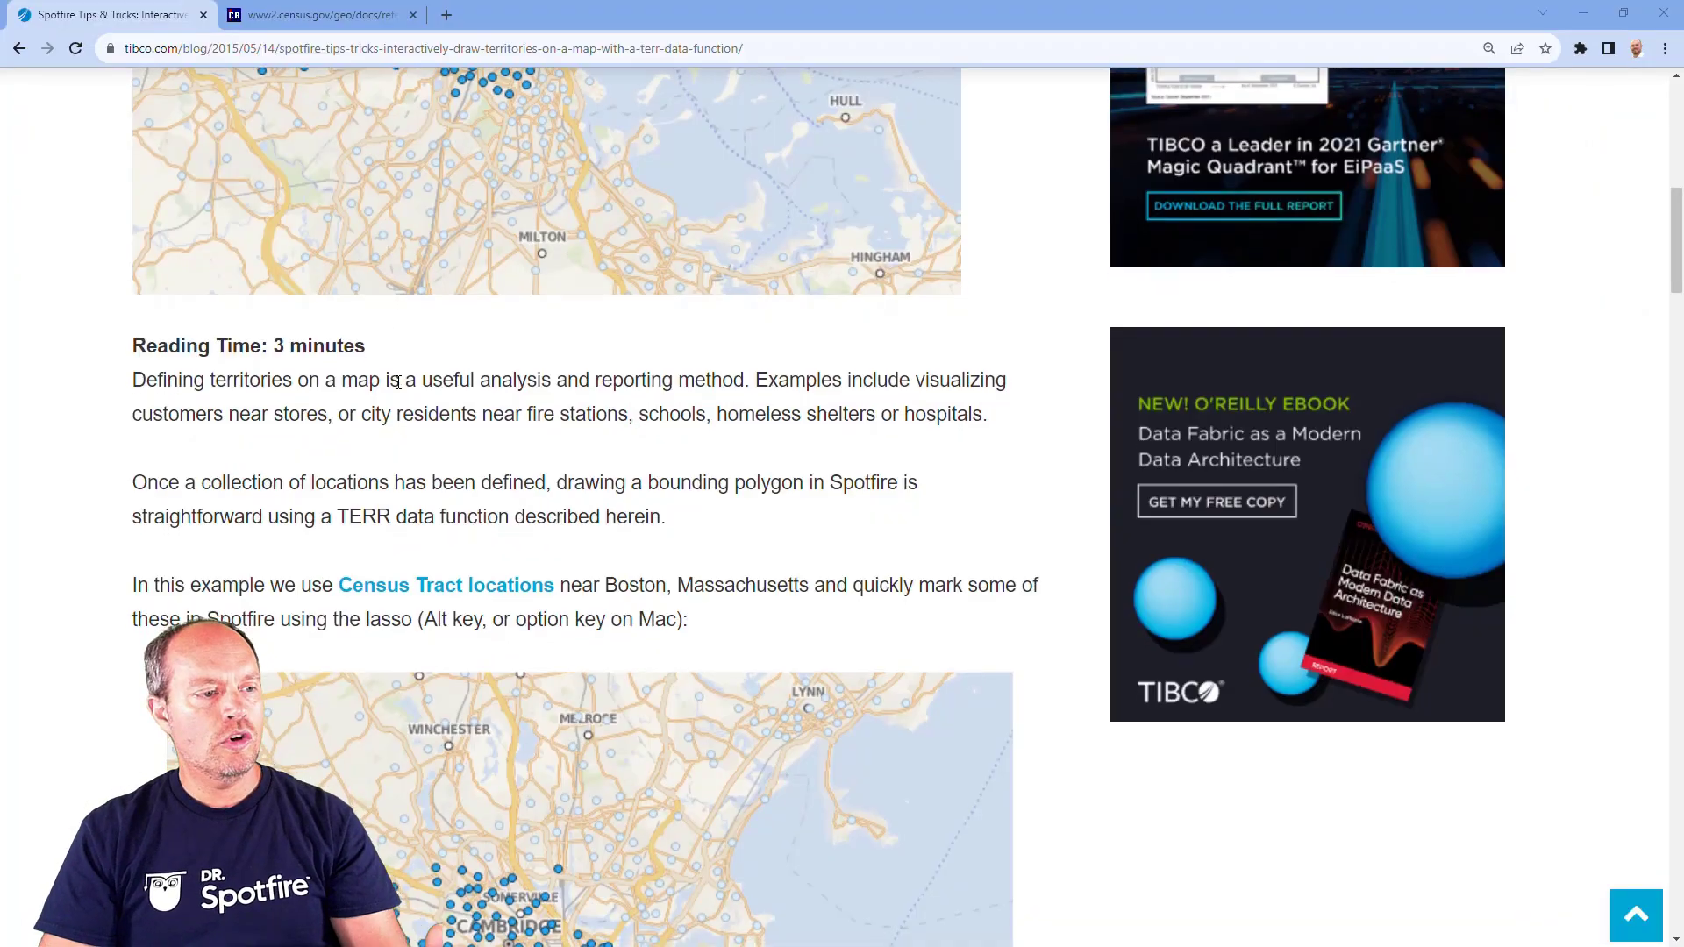
# Step: Scroll the blog post down to the TERR data-function code block
pyautogui.scroll(-5, 397, 377)
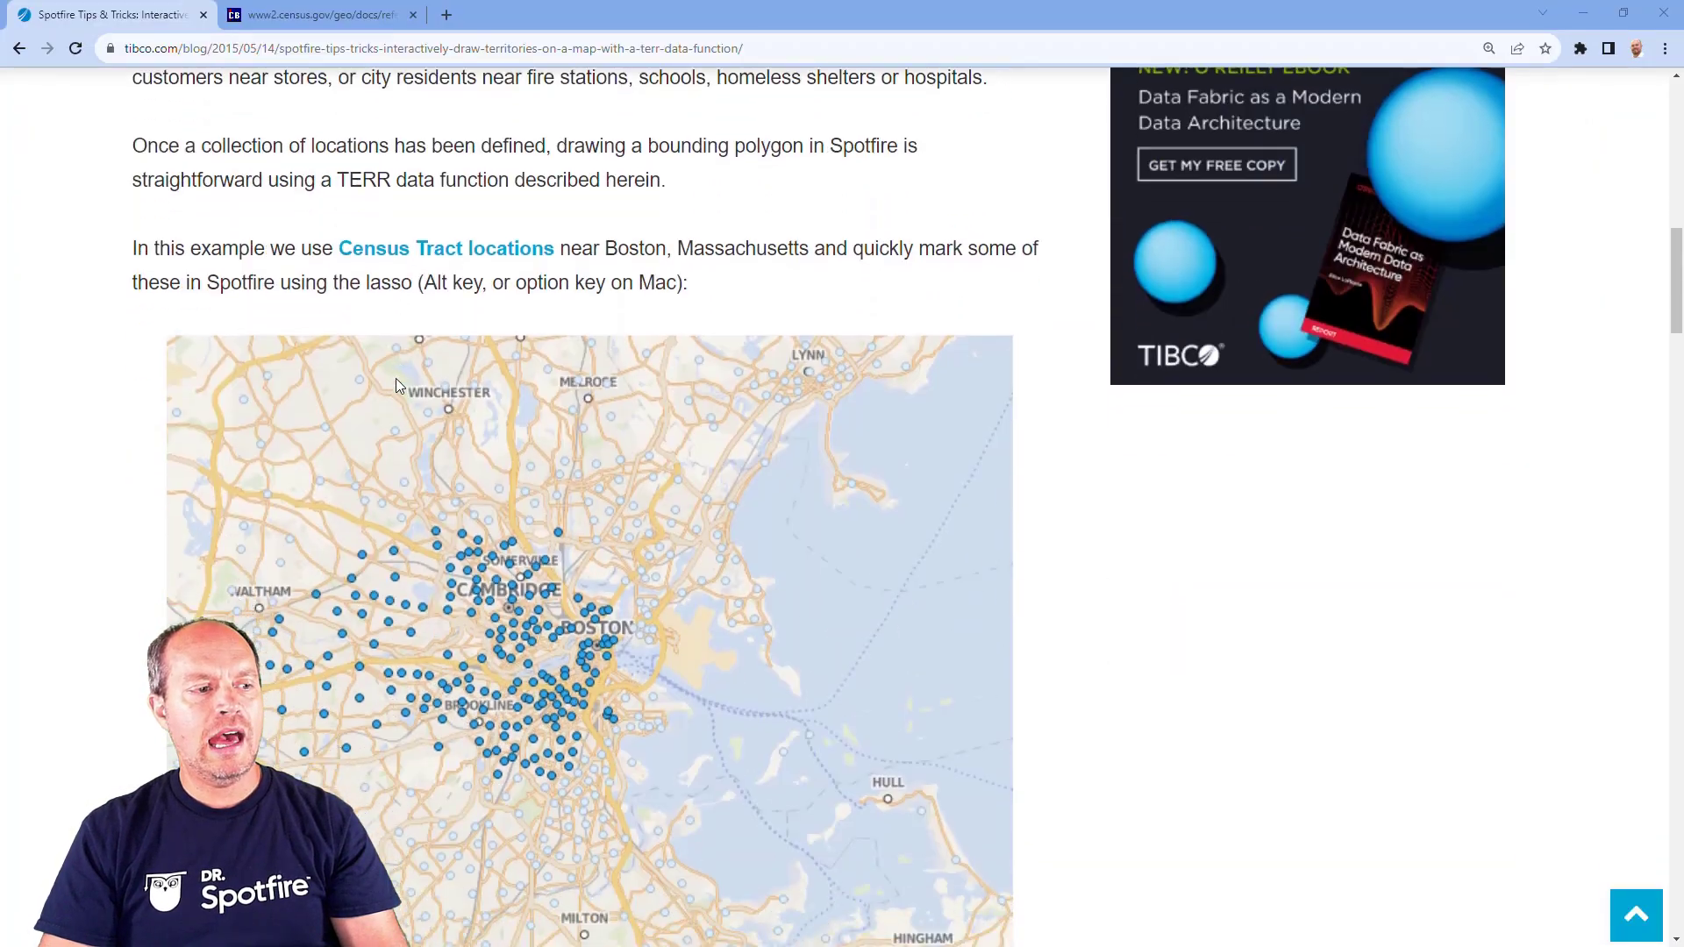
pyautogui.scroll(-7, 396, 377)
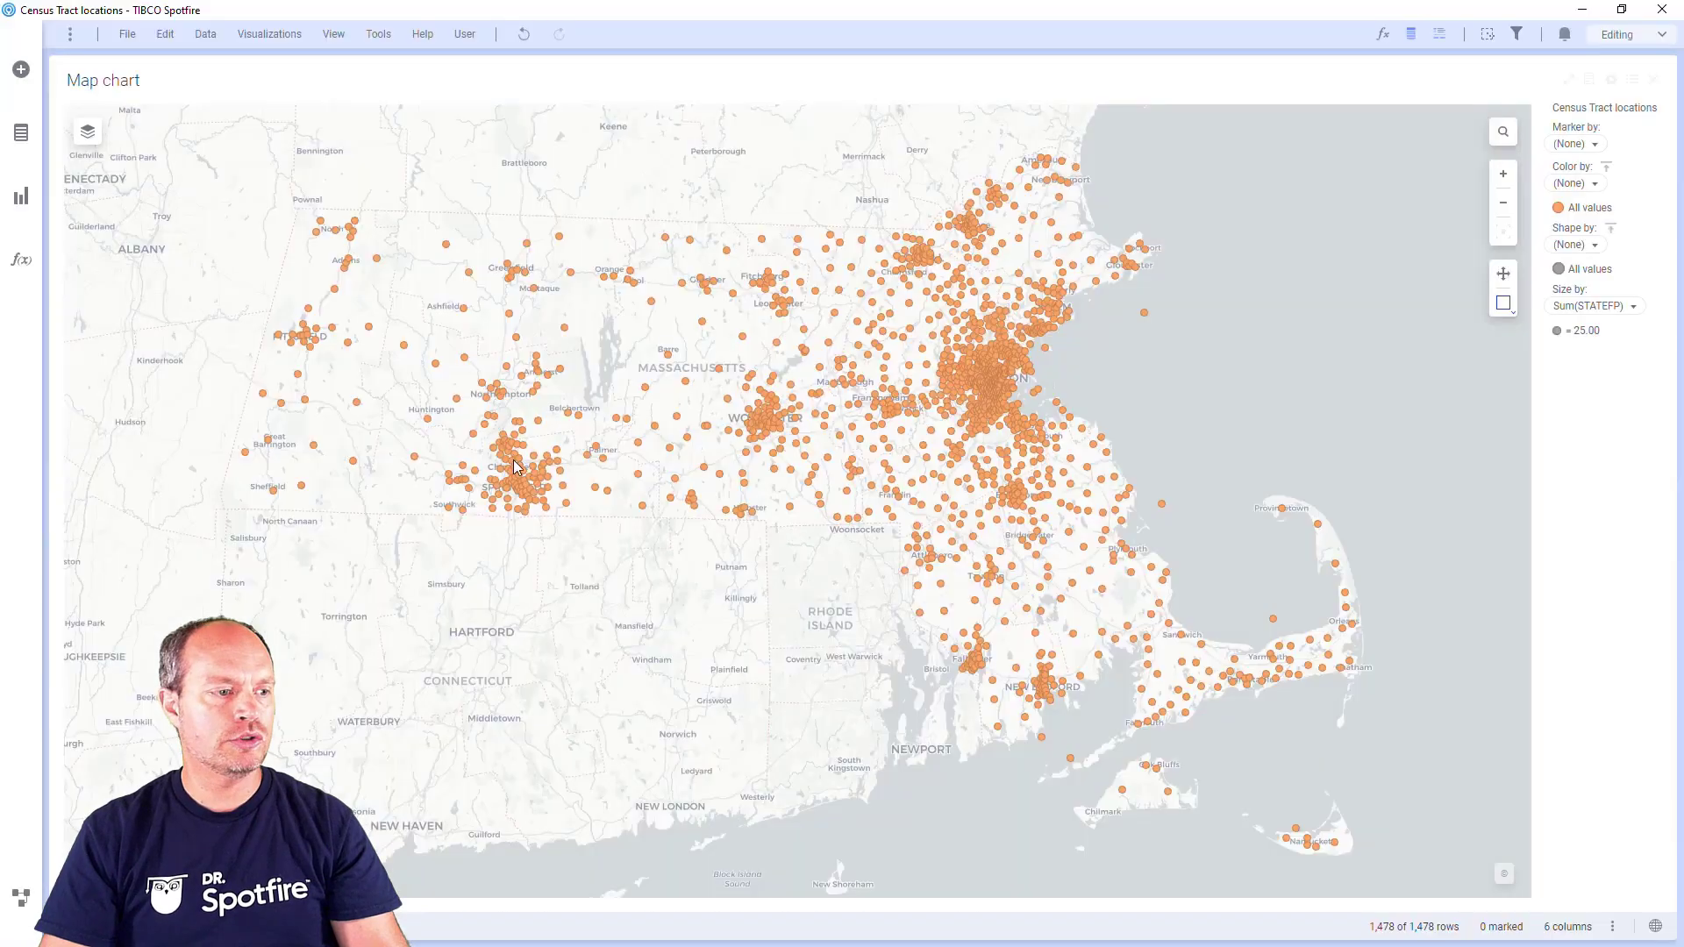
# Step: Register a new data function and paste in the convex-hull R script
pyautogui.click(207, 30)
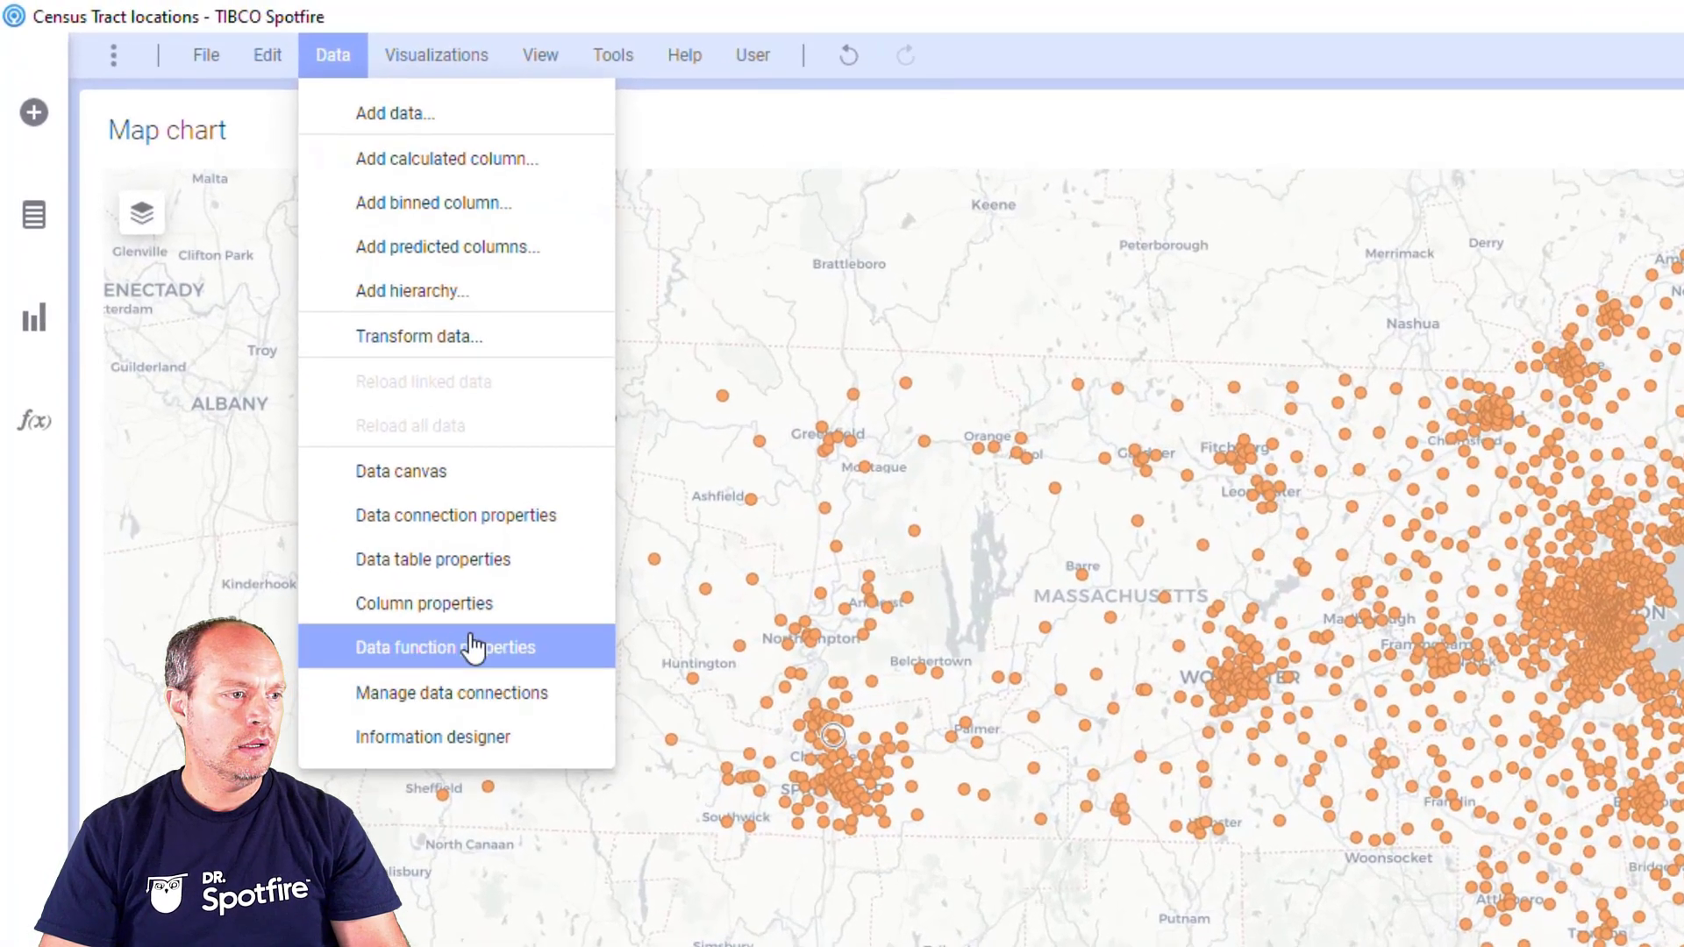
pyautogui.click(538, 651)
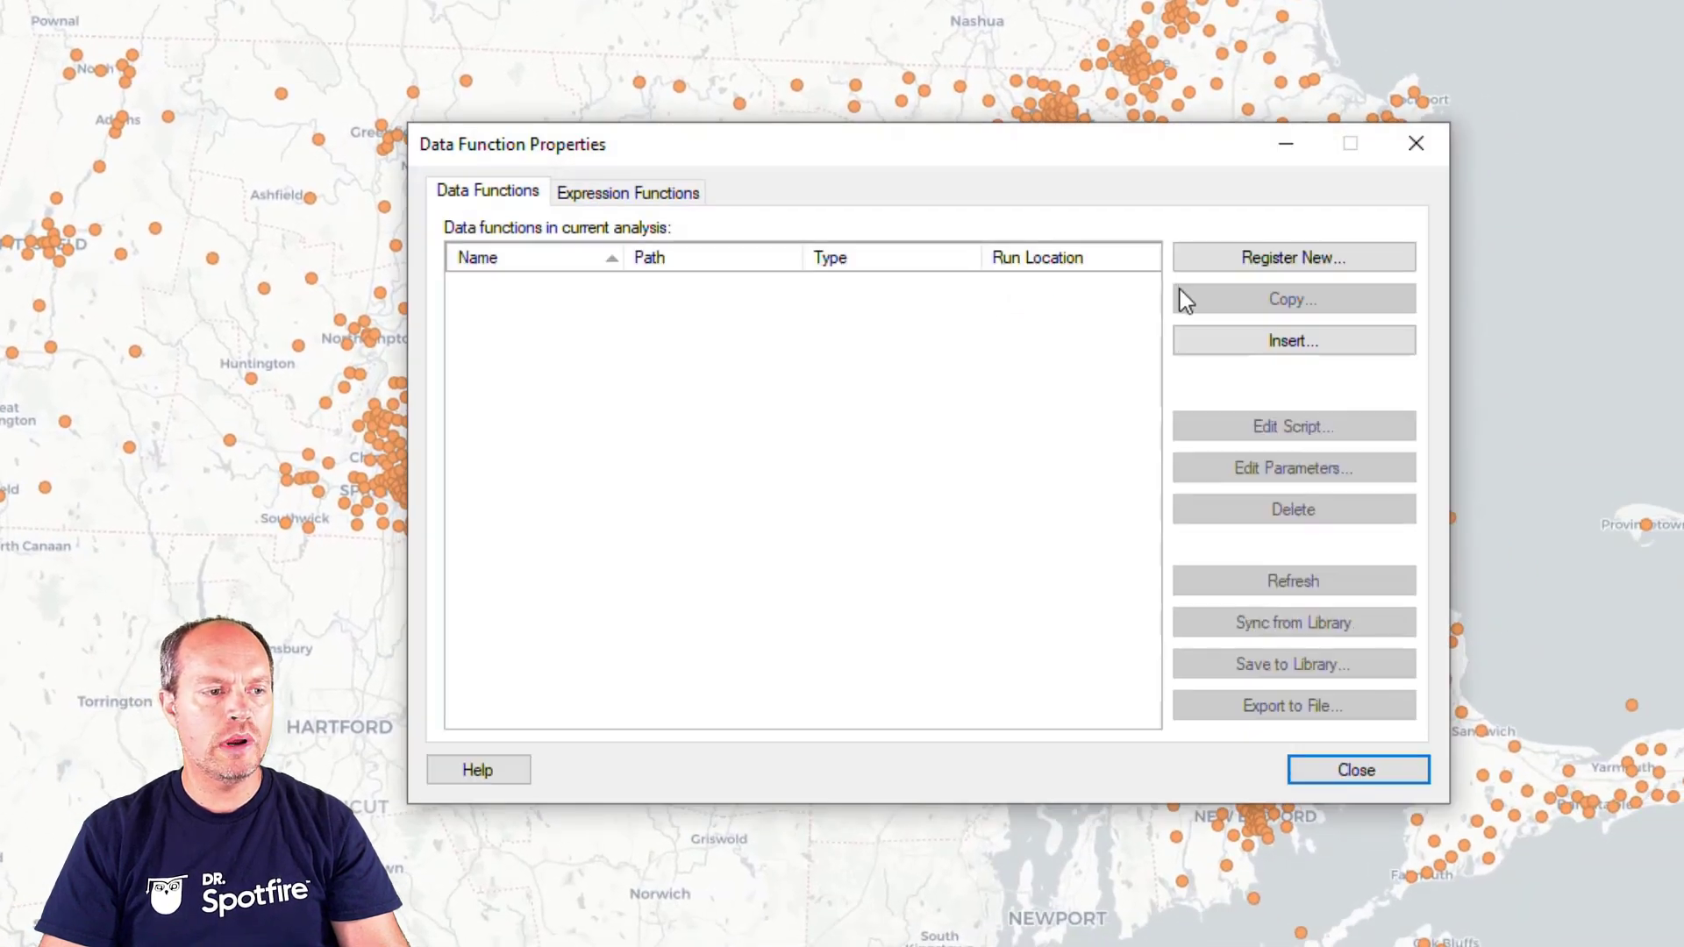
pyautogui.click(1229, 256)
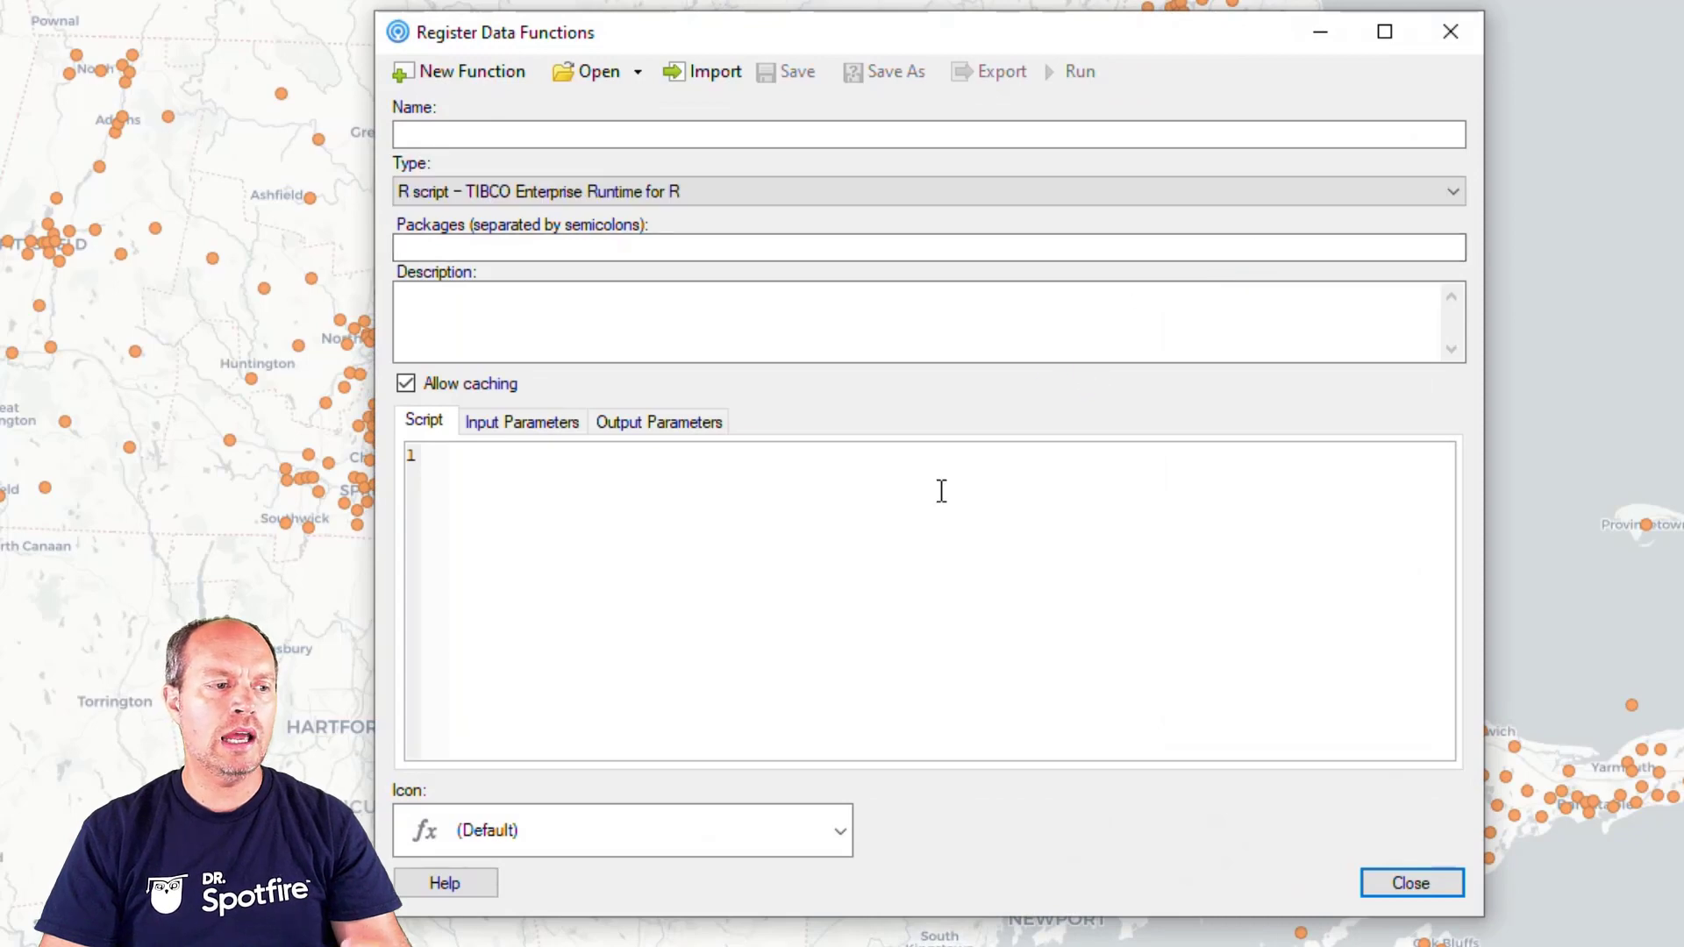
pyautogui.click(850, 527)
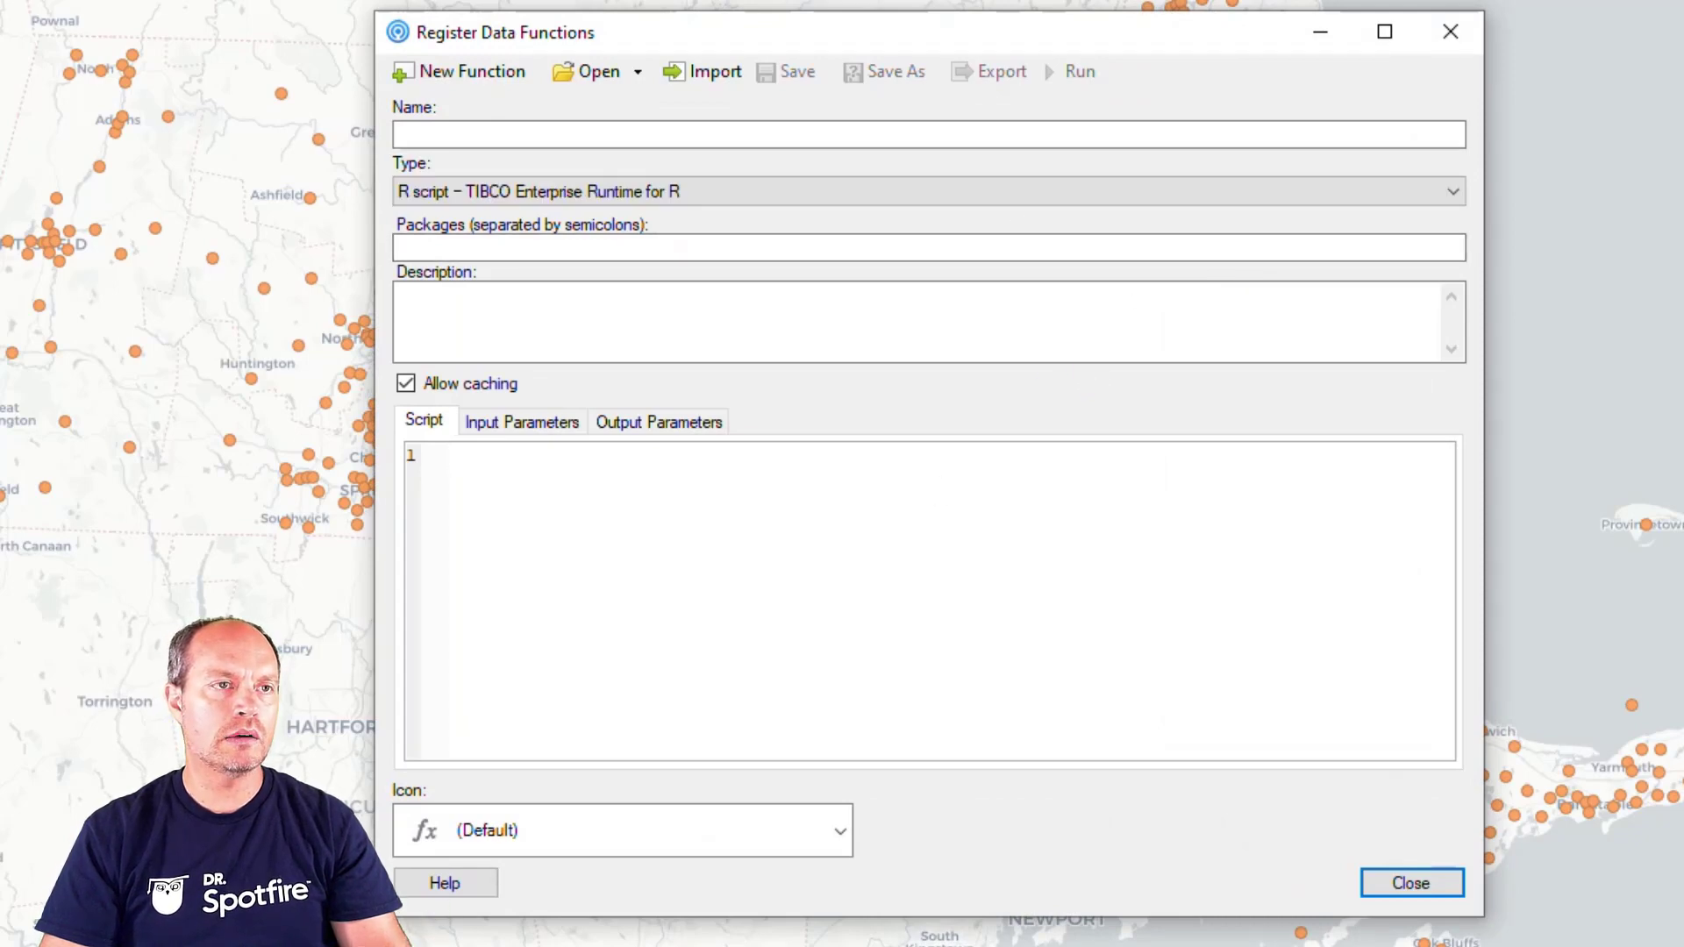
pyautogui.click(651, 617)
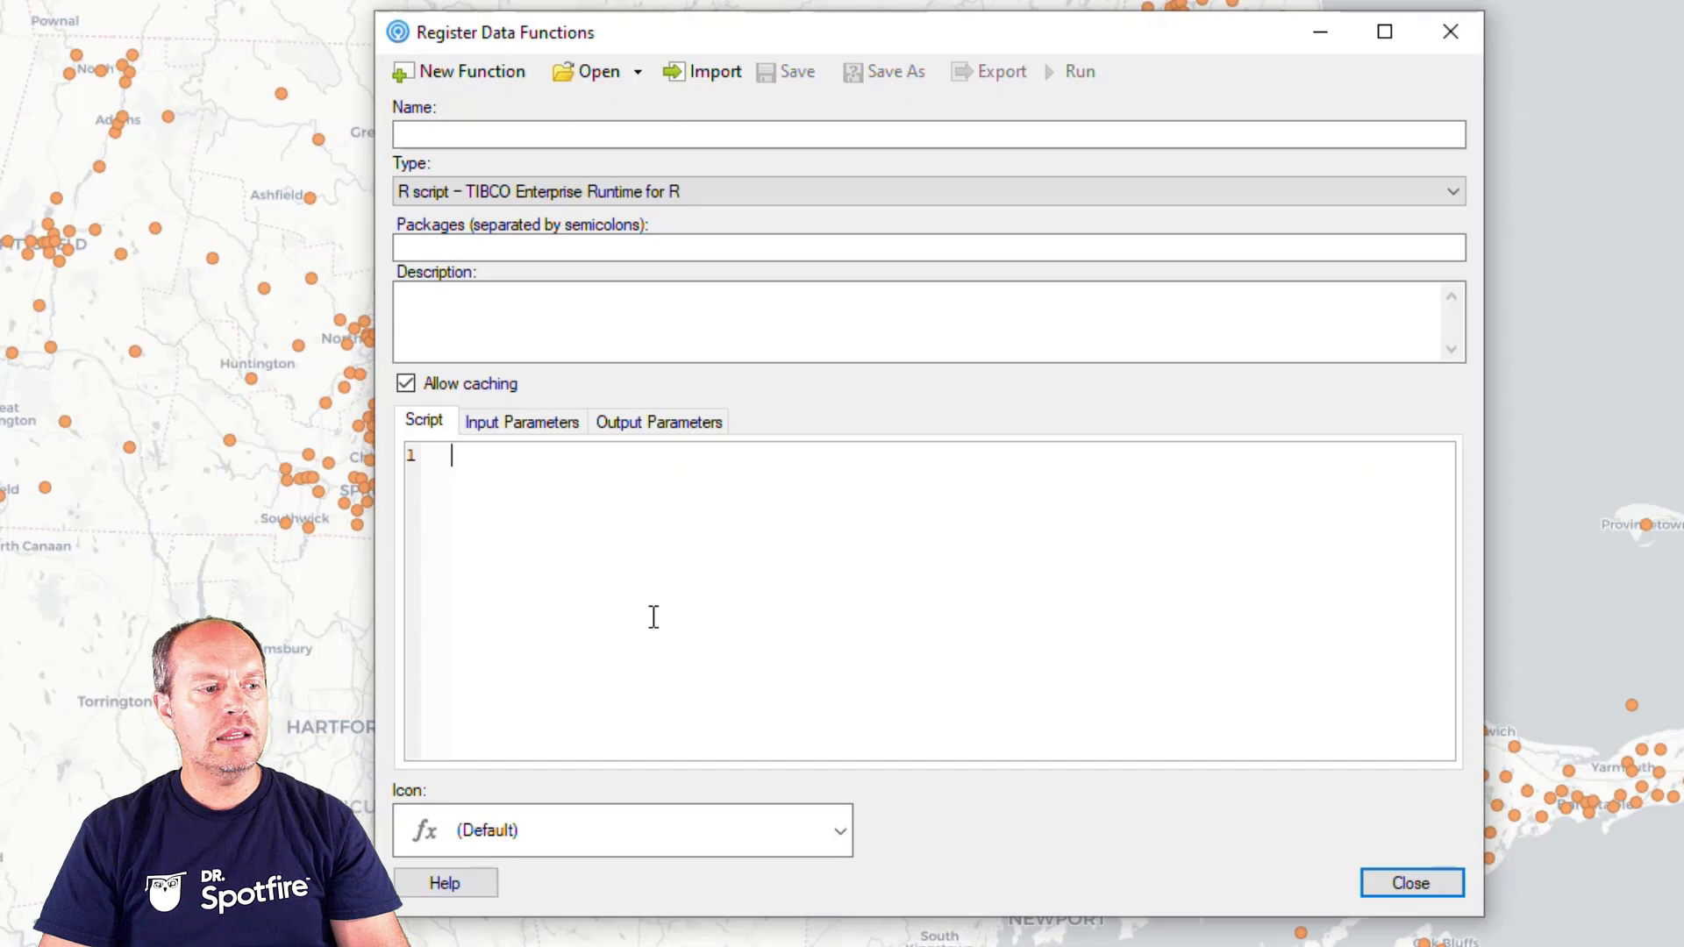
pyautogui.hotkey('ctrl', 'v')
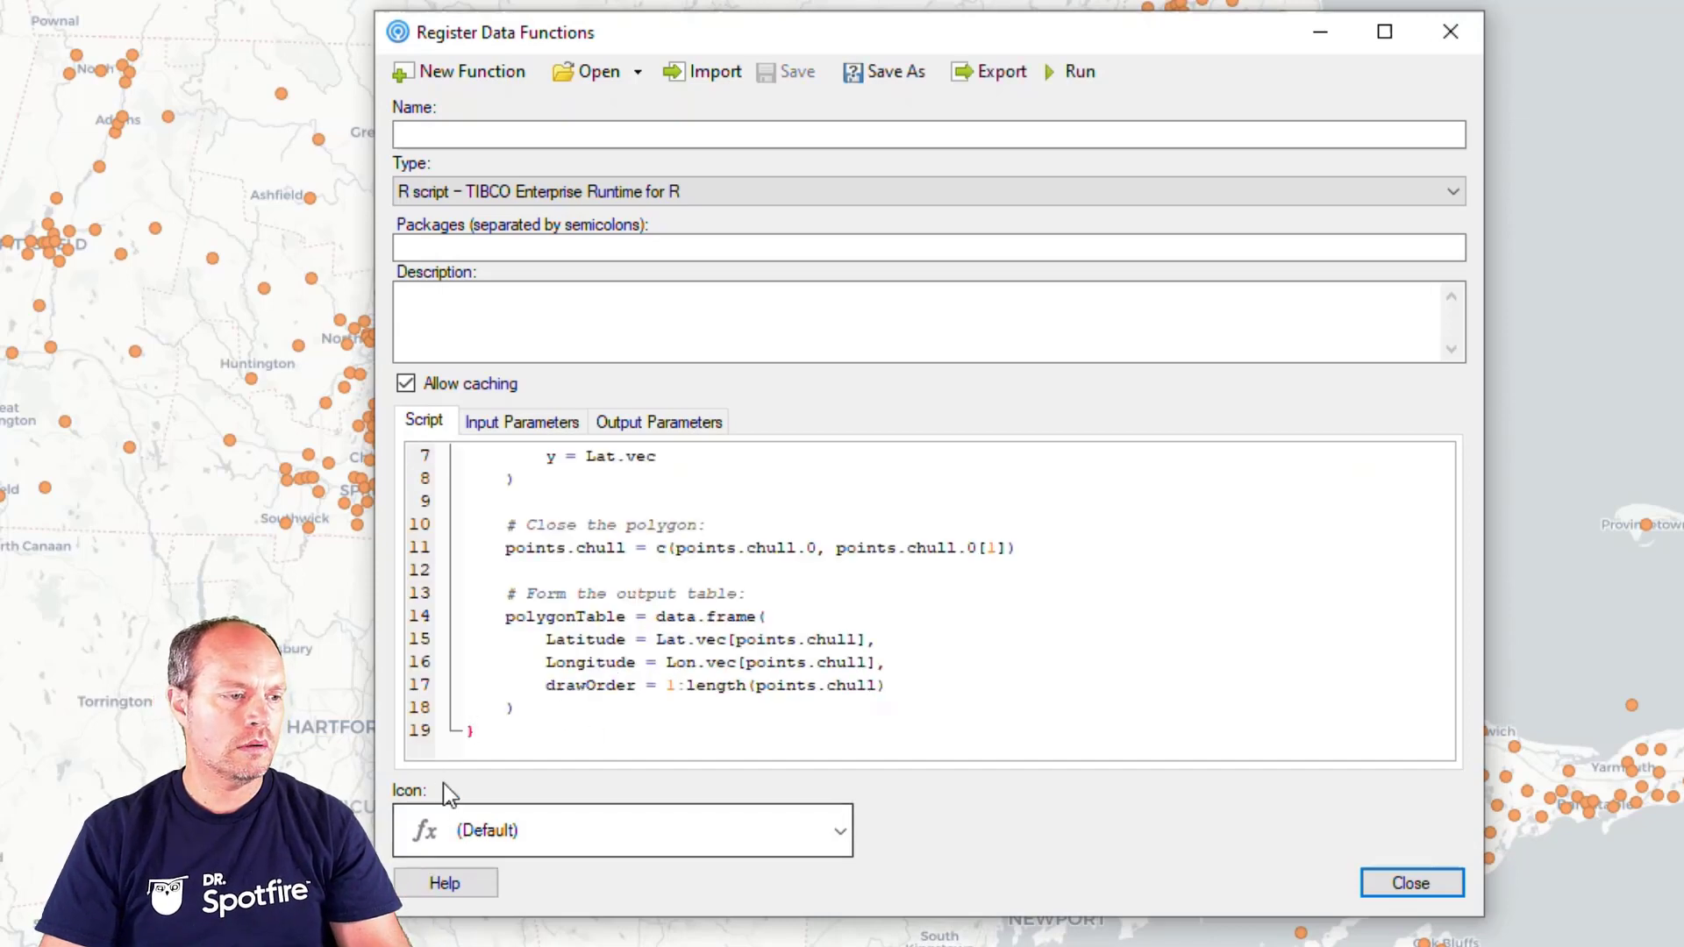
# Step: Set the icon to Spatial, name it generateConvexHullPolygonTable, and start a new input parameter
pyautogui.click(832, 849)
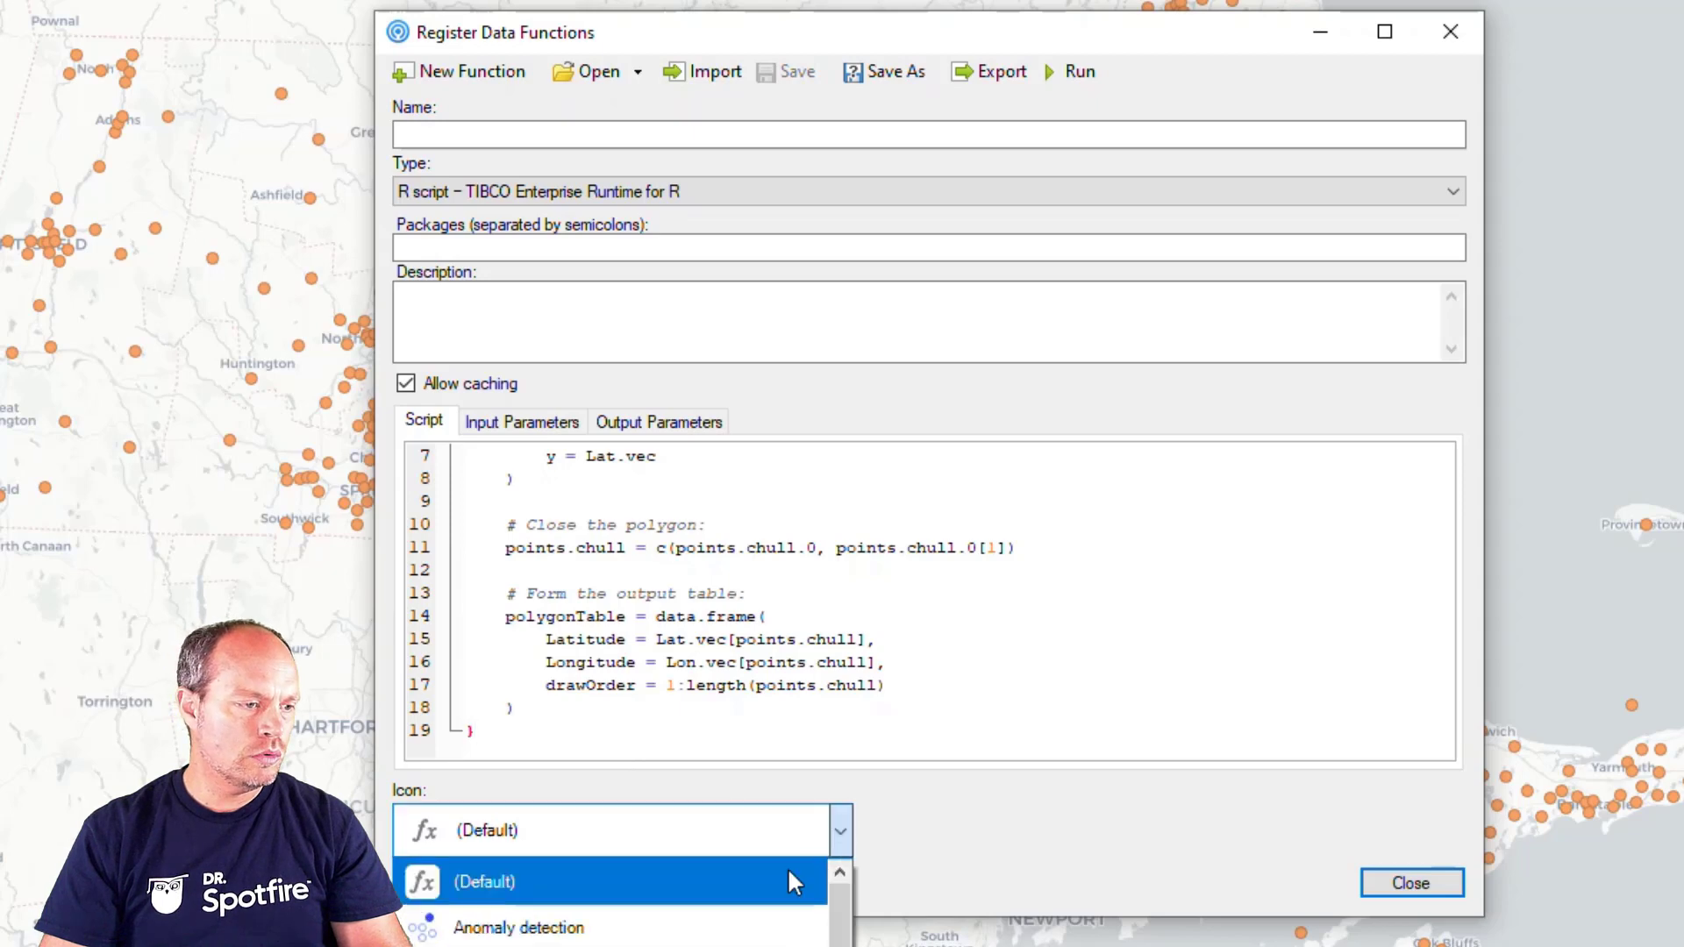
pyautogui.scroll(-3, 688, 794)
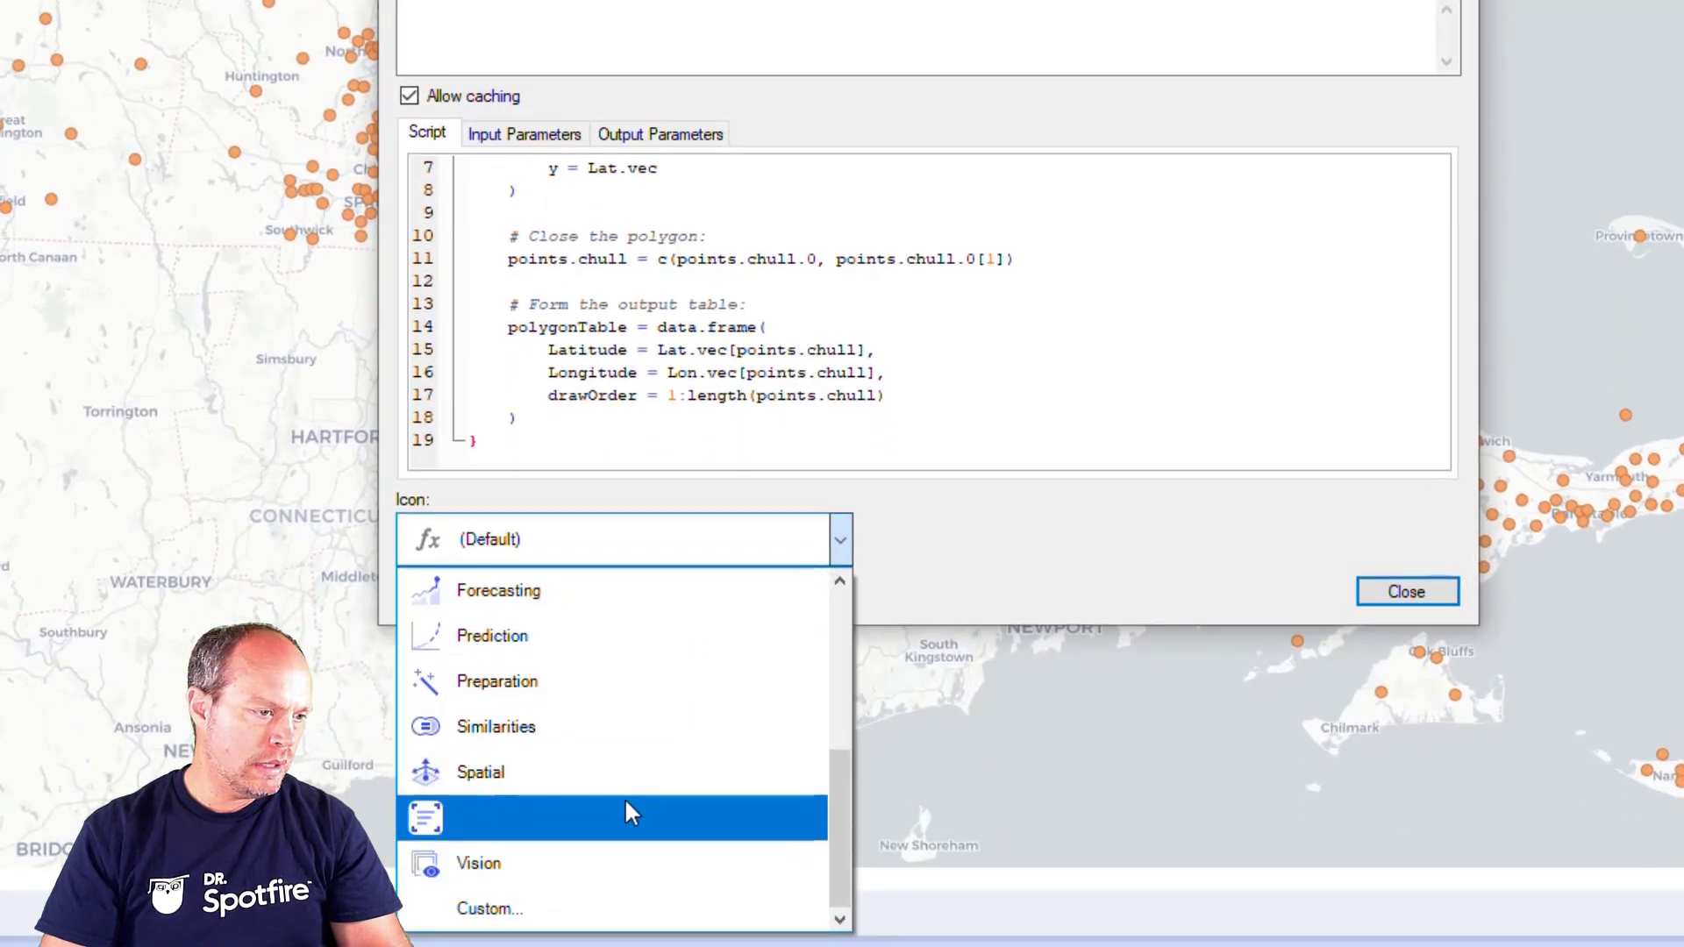
pyautogui.click(623, 782)
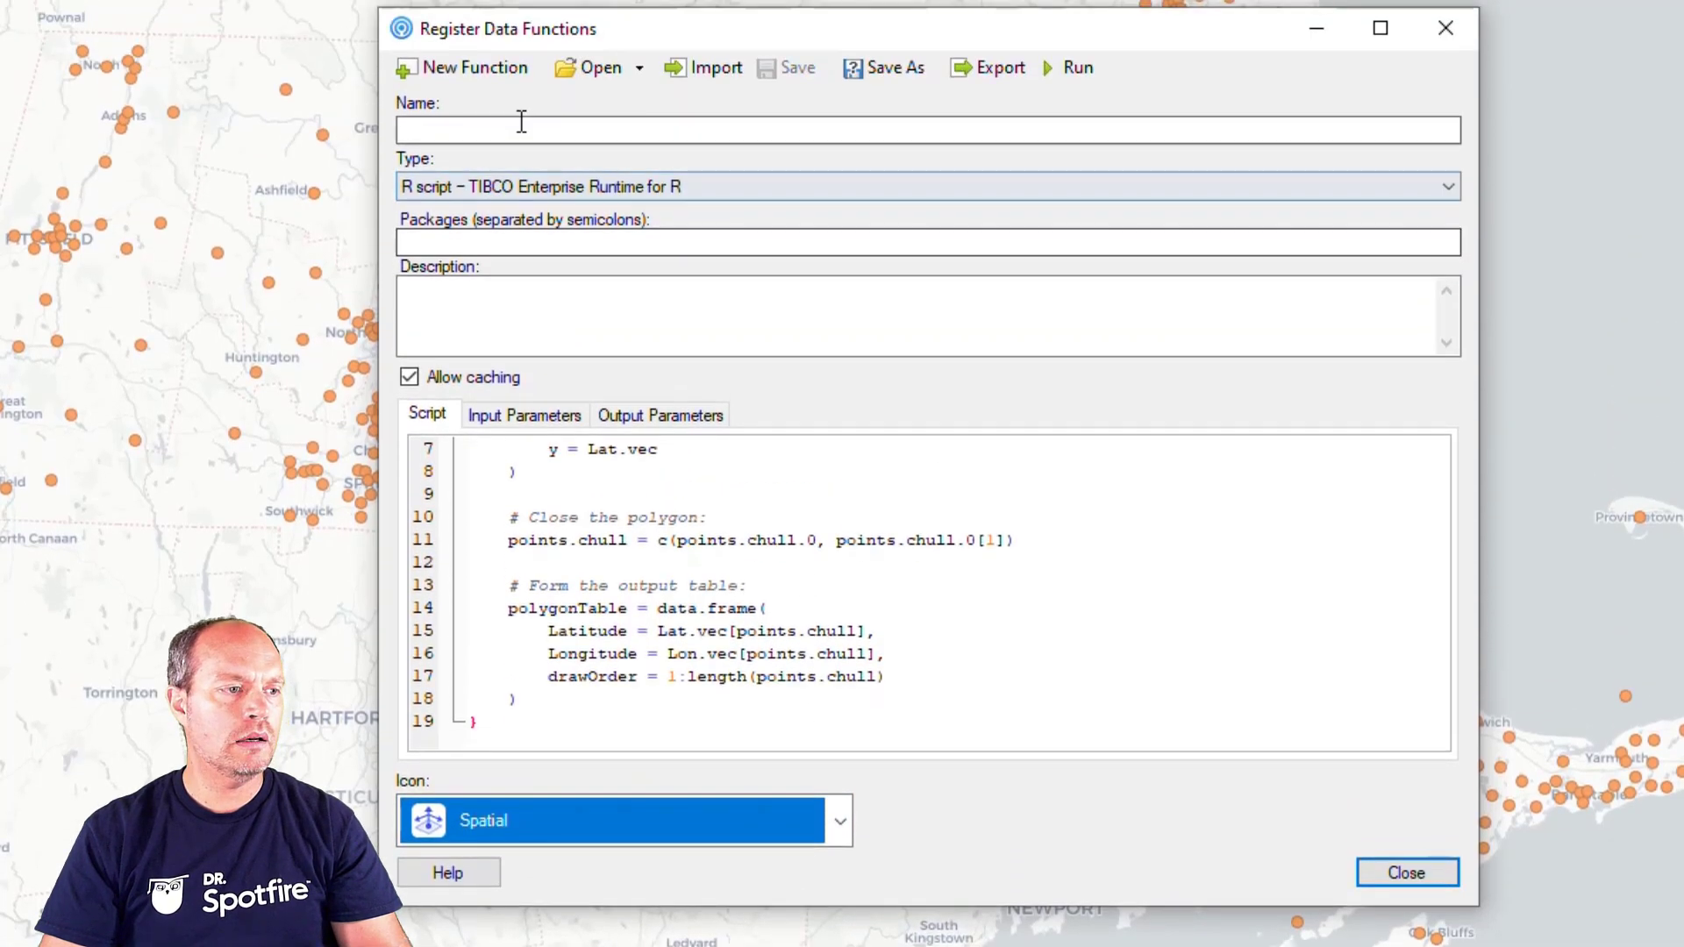
pyautogui.click(519, 129)
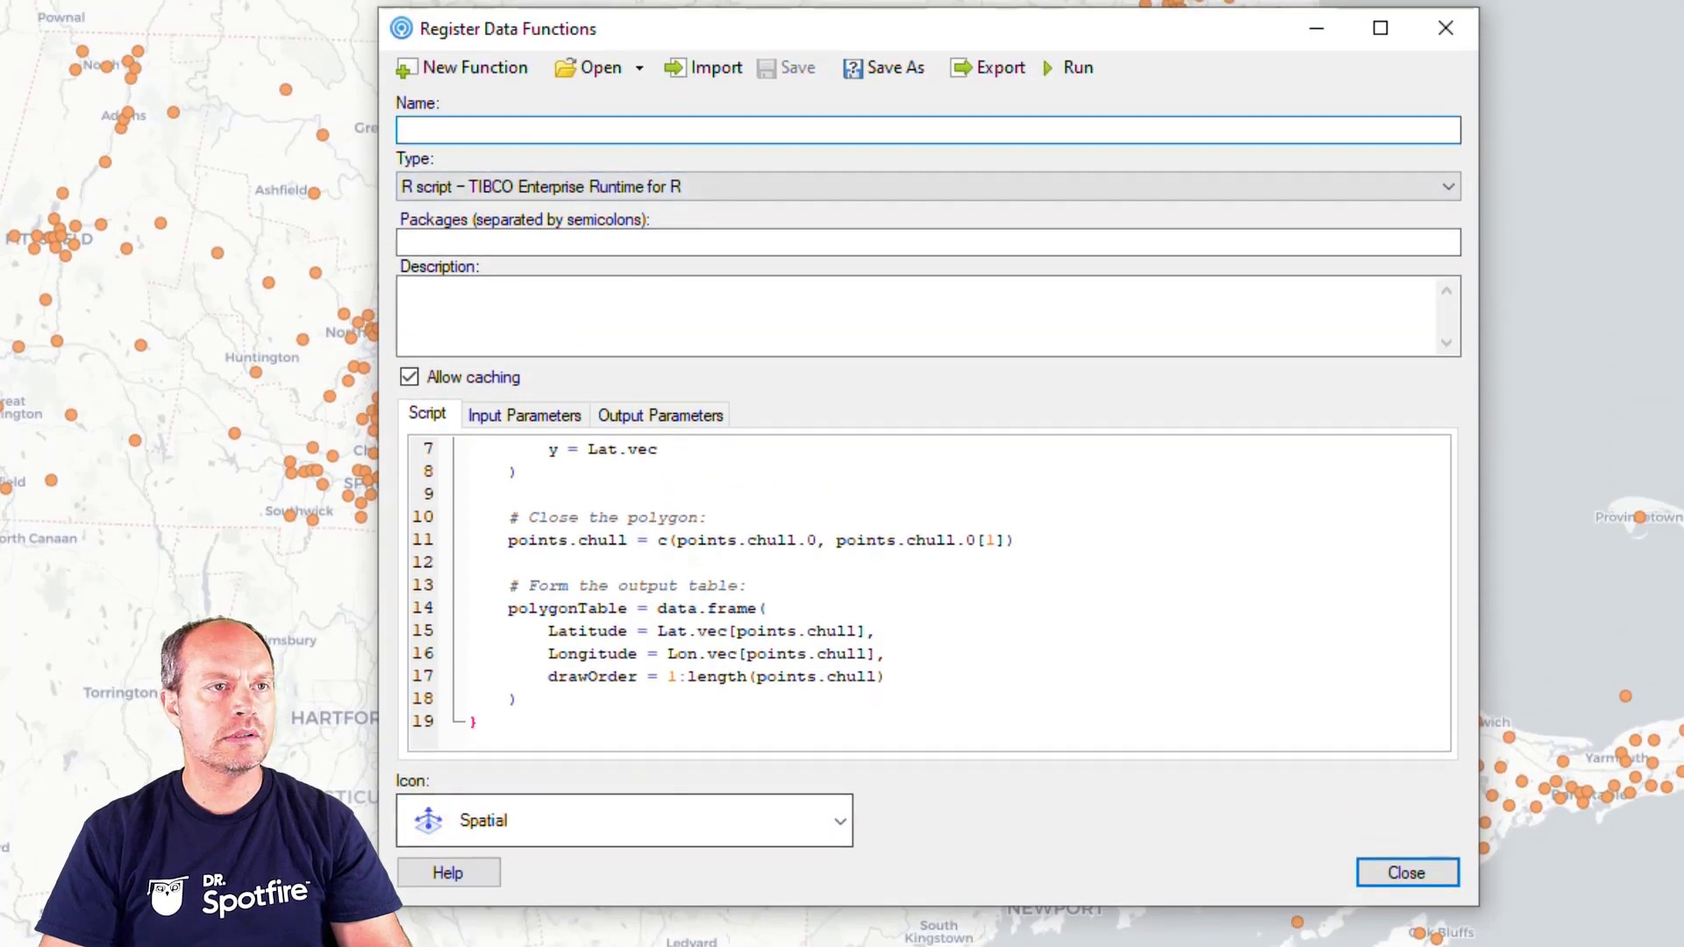
pyautogui.click(566, 129)
pyautogui.write('generateConvexHullPolygonTable')
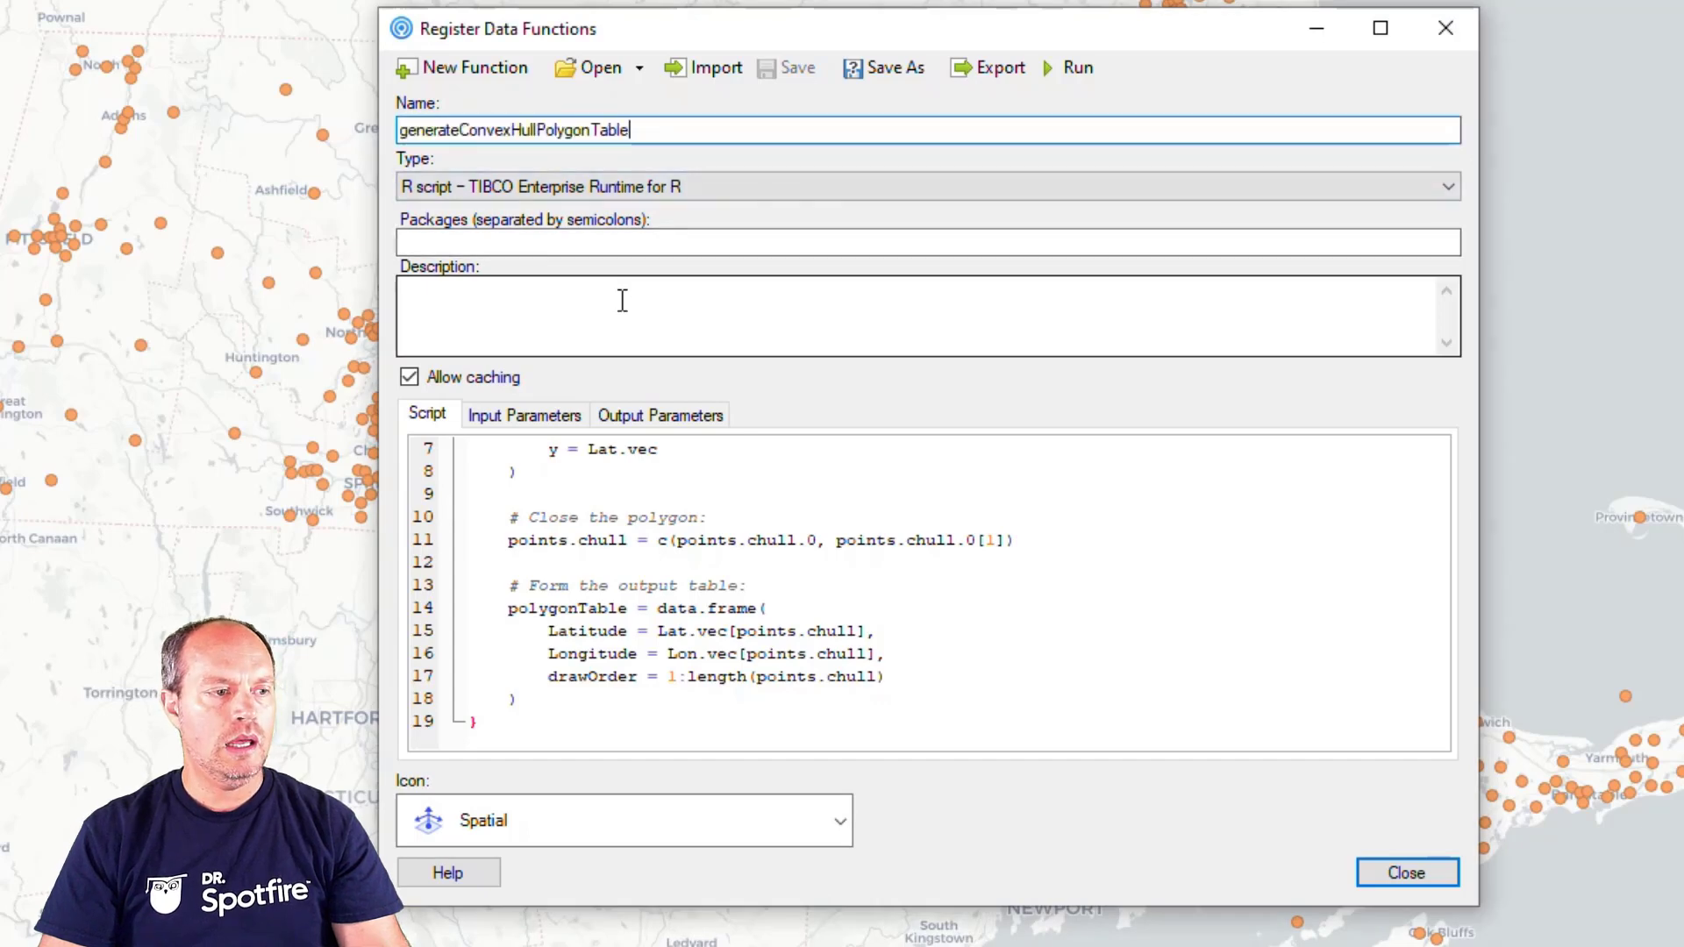
pyautogui.click(624, 301)
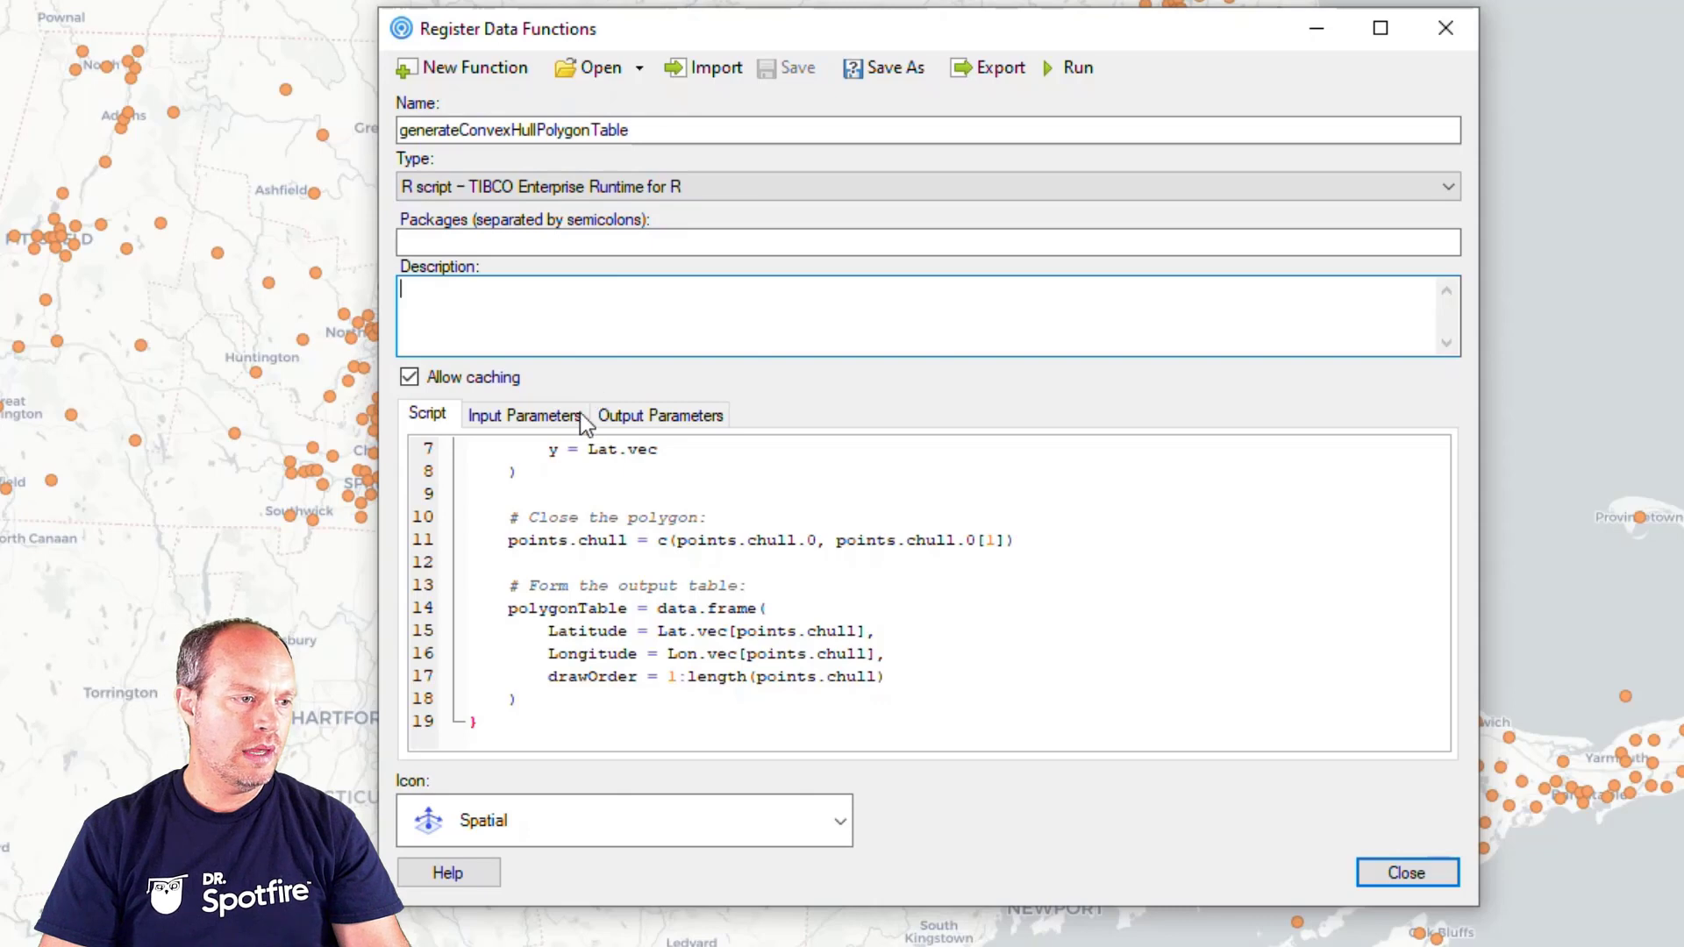
pyautogui.click(553, 418)
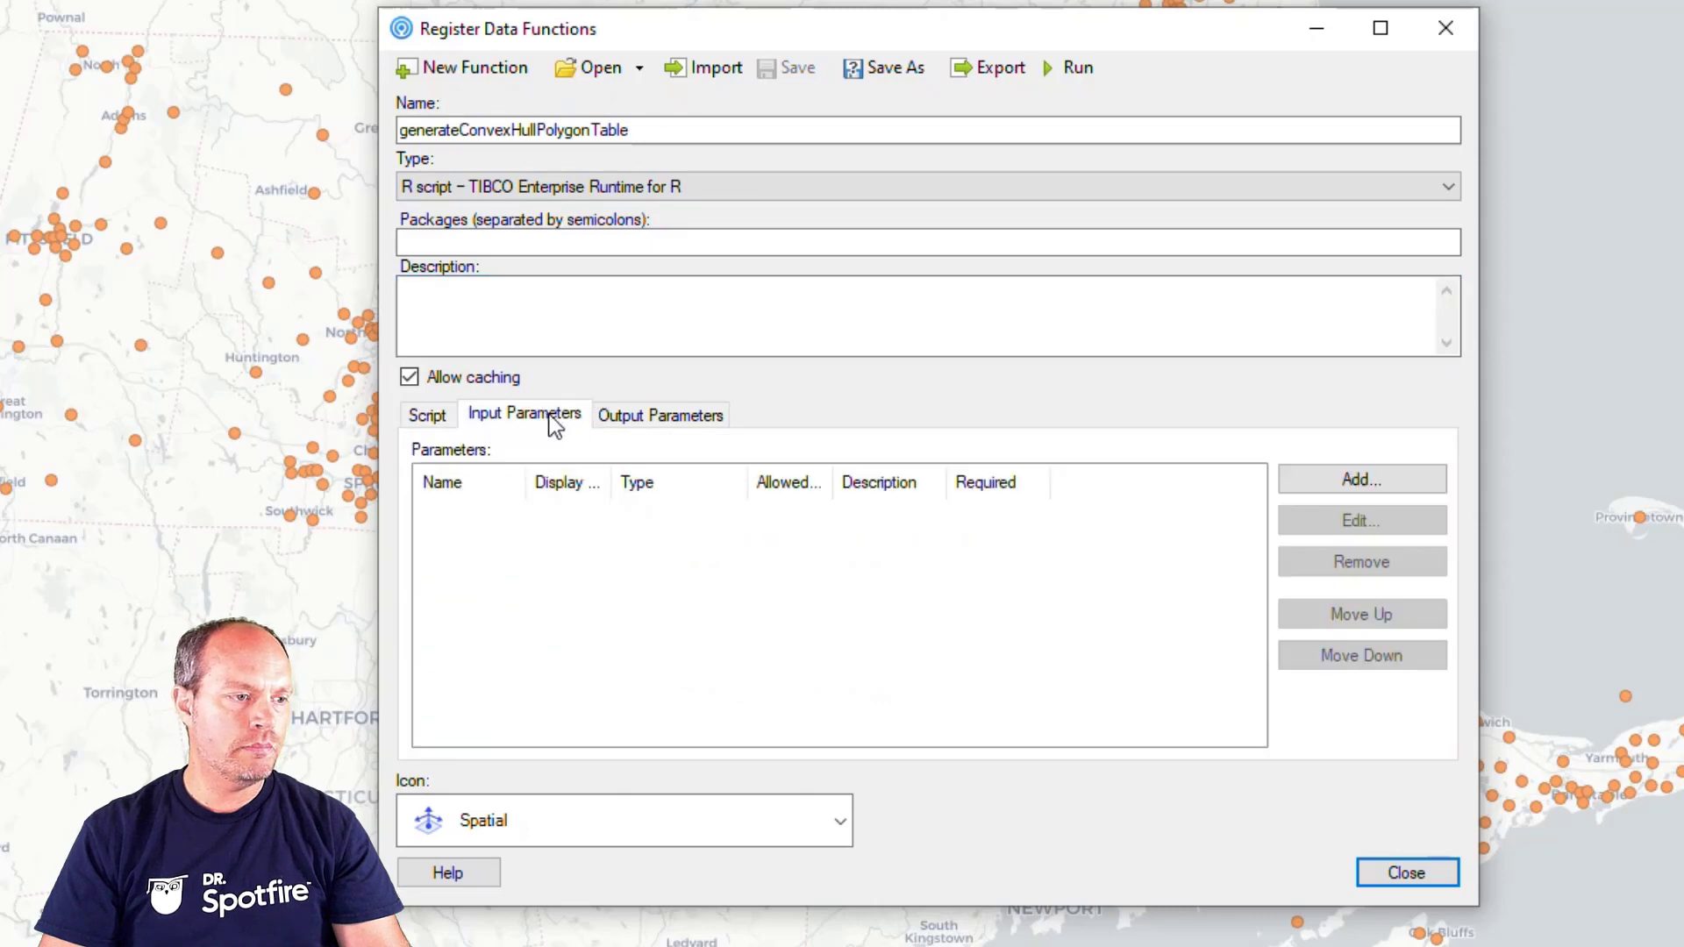
pyautogui.click(1324, 479)
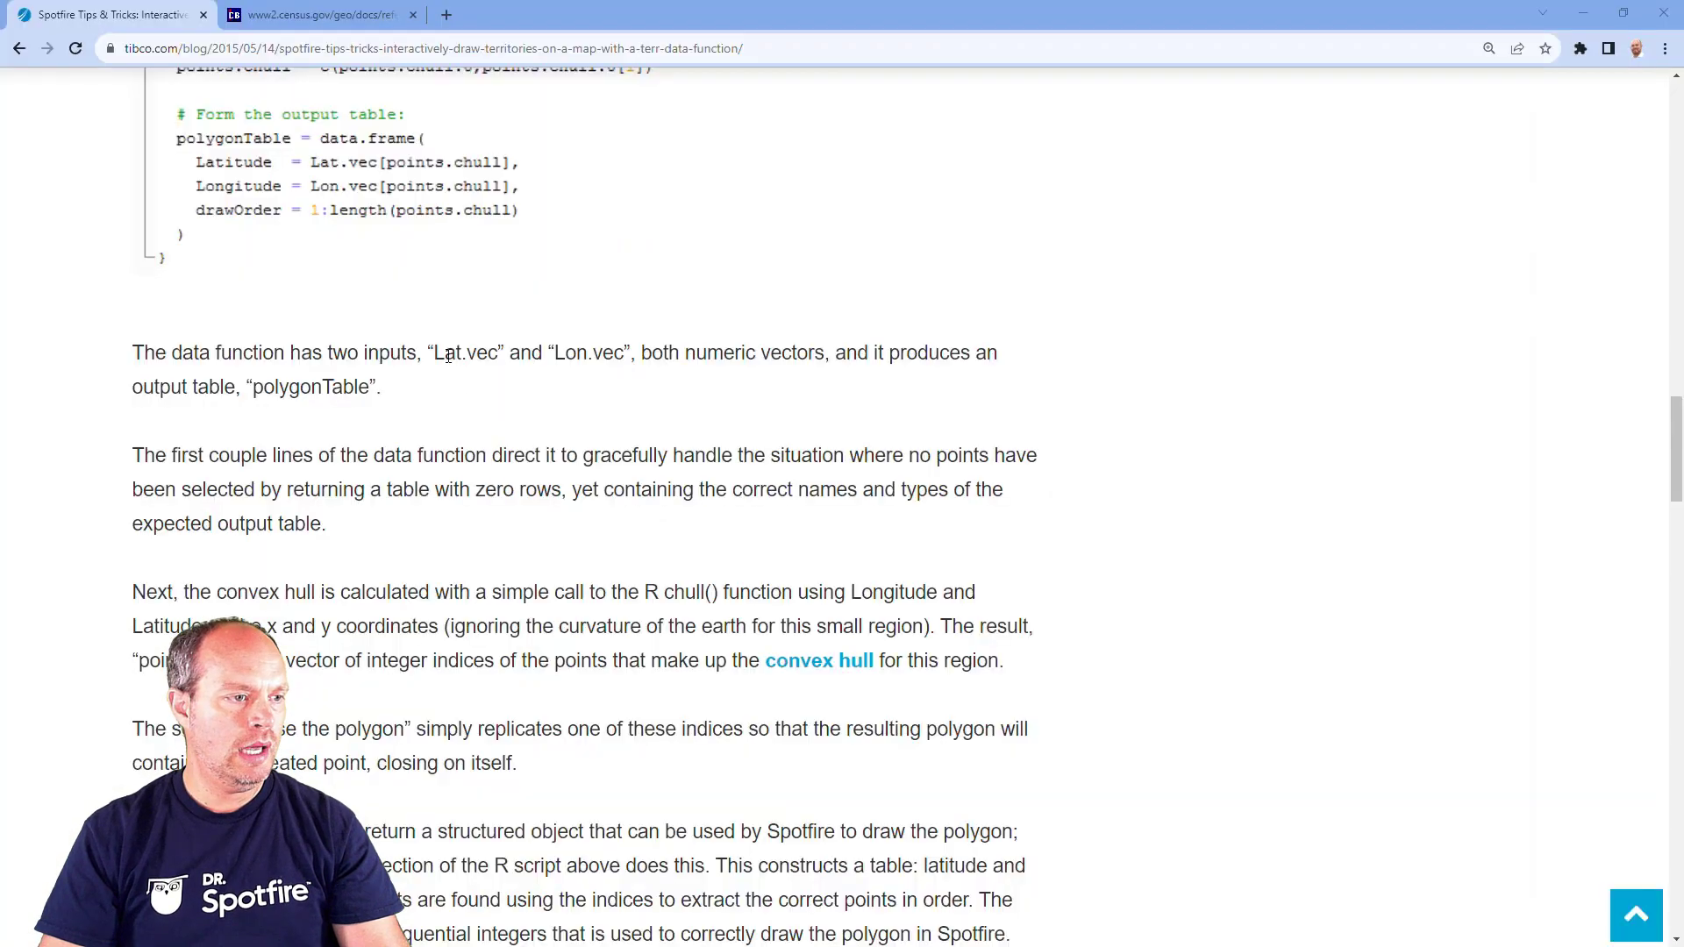
# Step: Copy the Lat.vec name from the blog paragraph back into Spotfire
pyautogui.moveTo(434, 353); pyautogui.dragTo(487, 353)
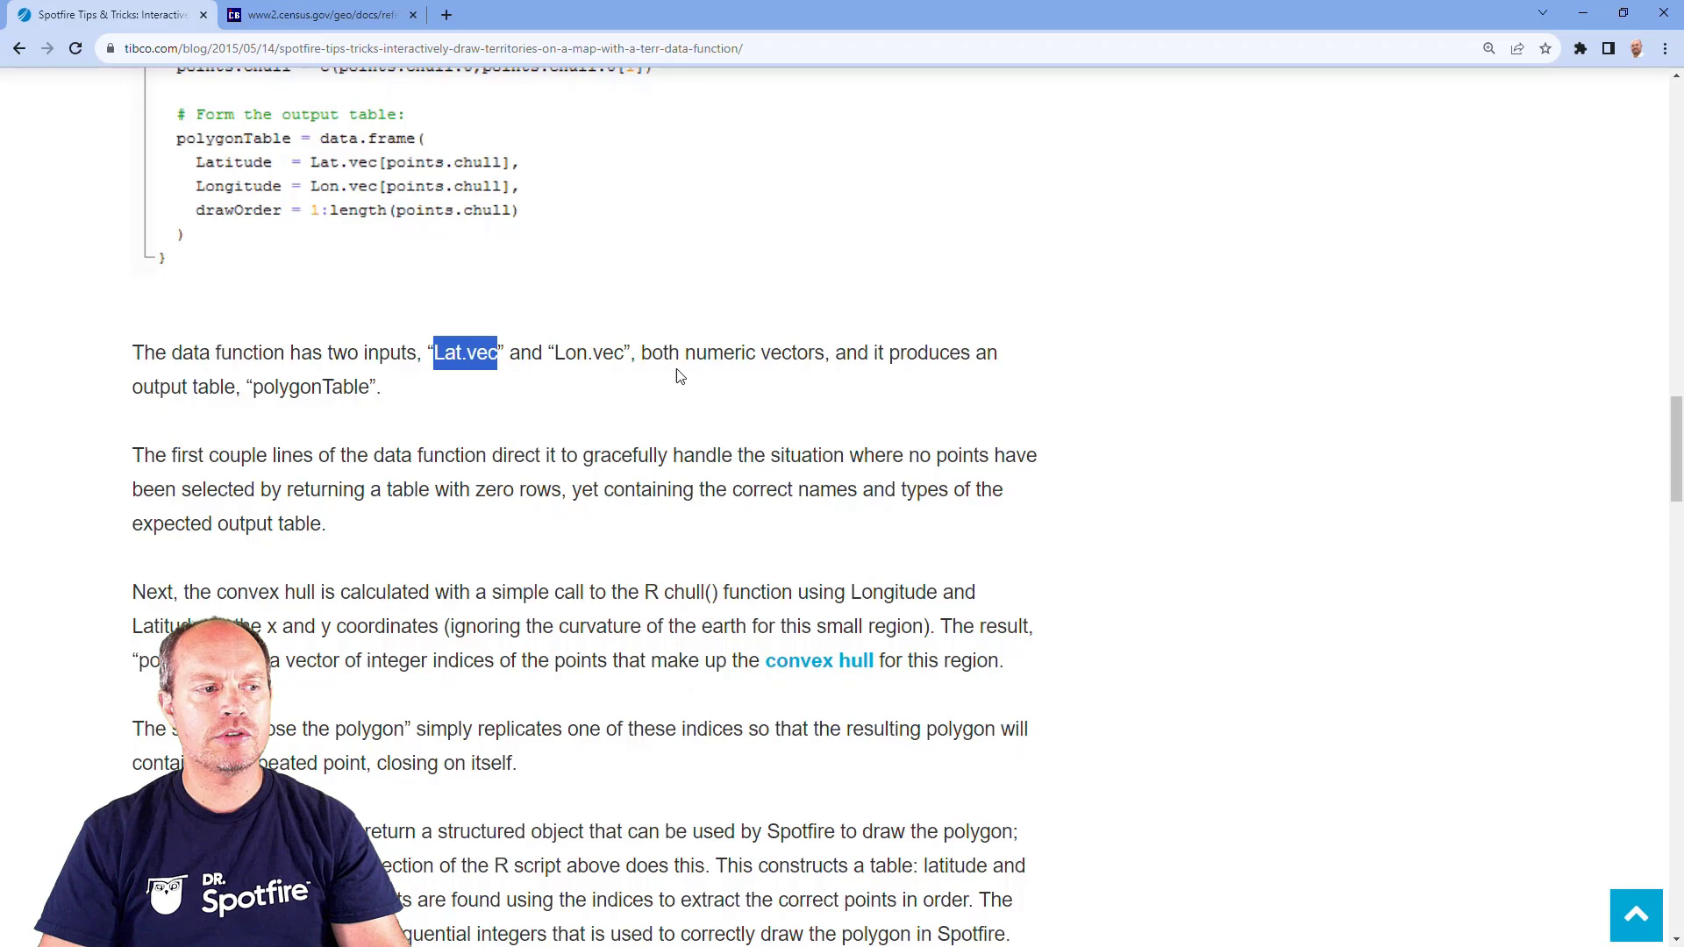
pyautogui.hotkey('alt', 'Tab')
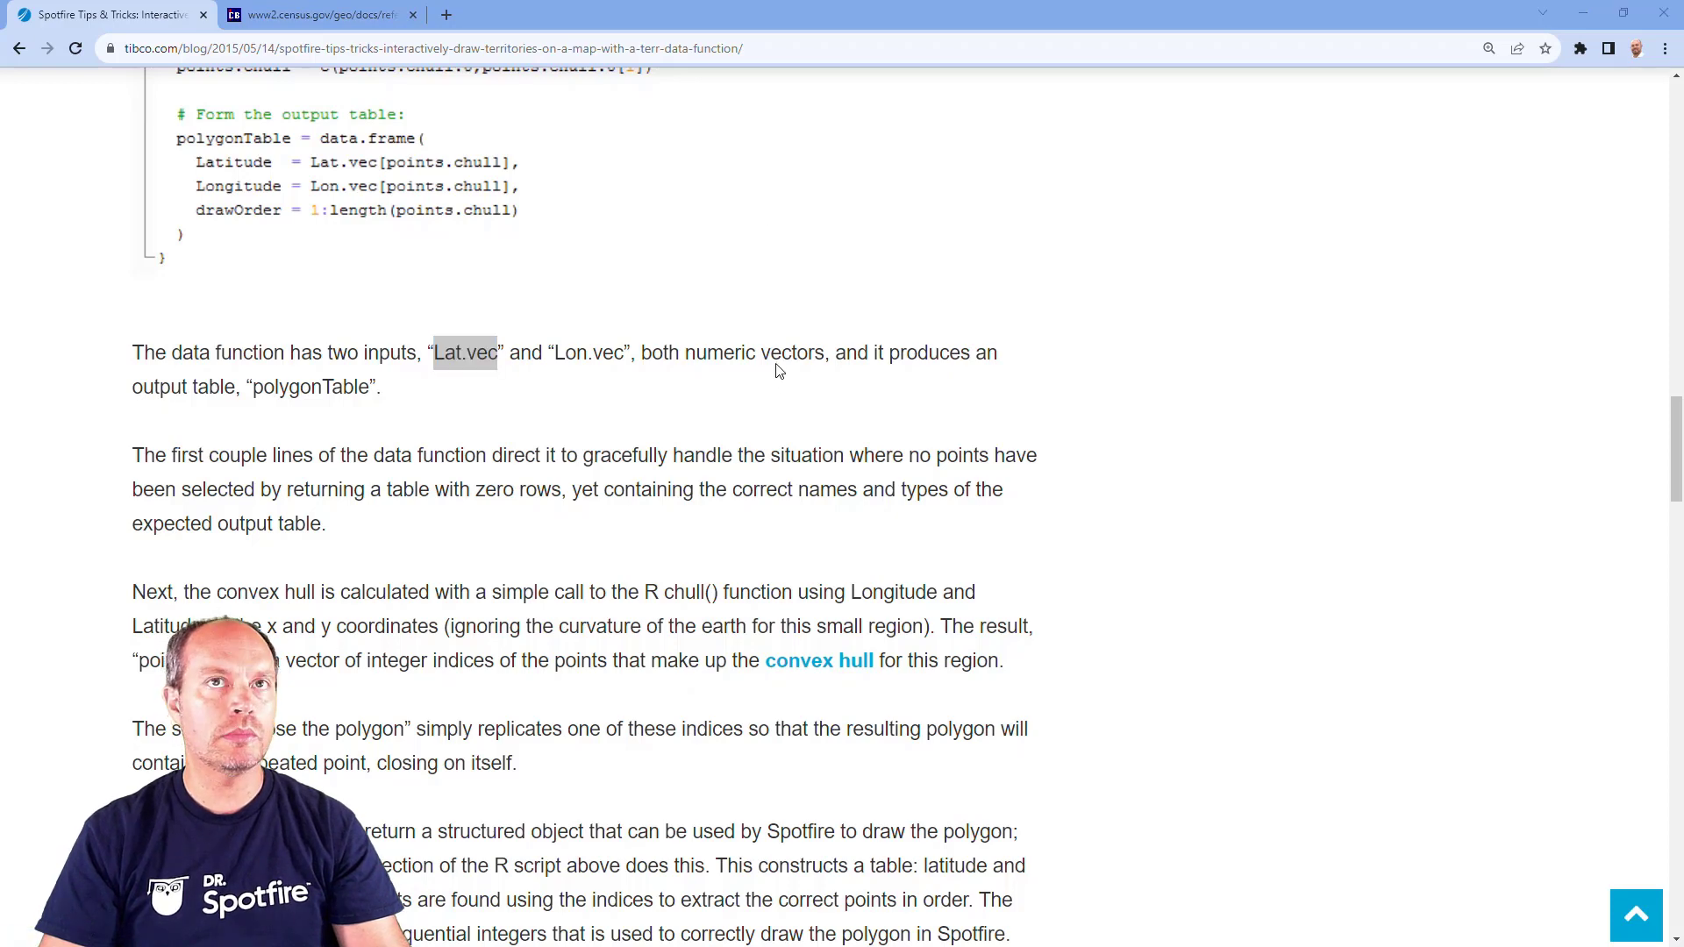
# Step: Create the Lat.vec input parameter as a Column accepting all data types
pyautogui.write('Lat.vec')
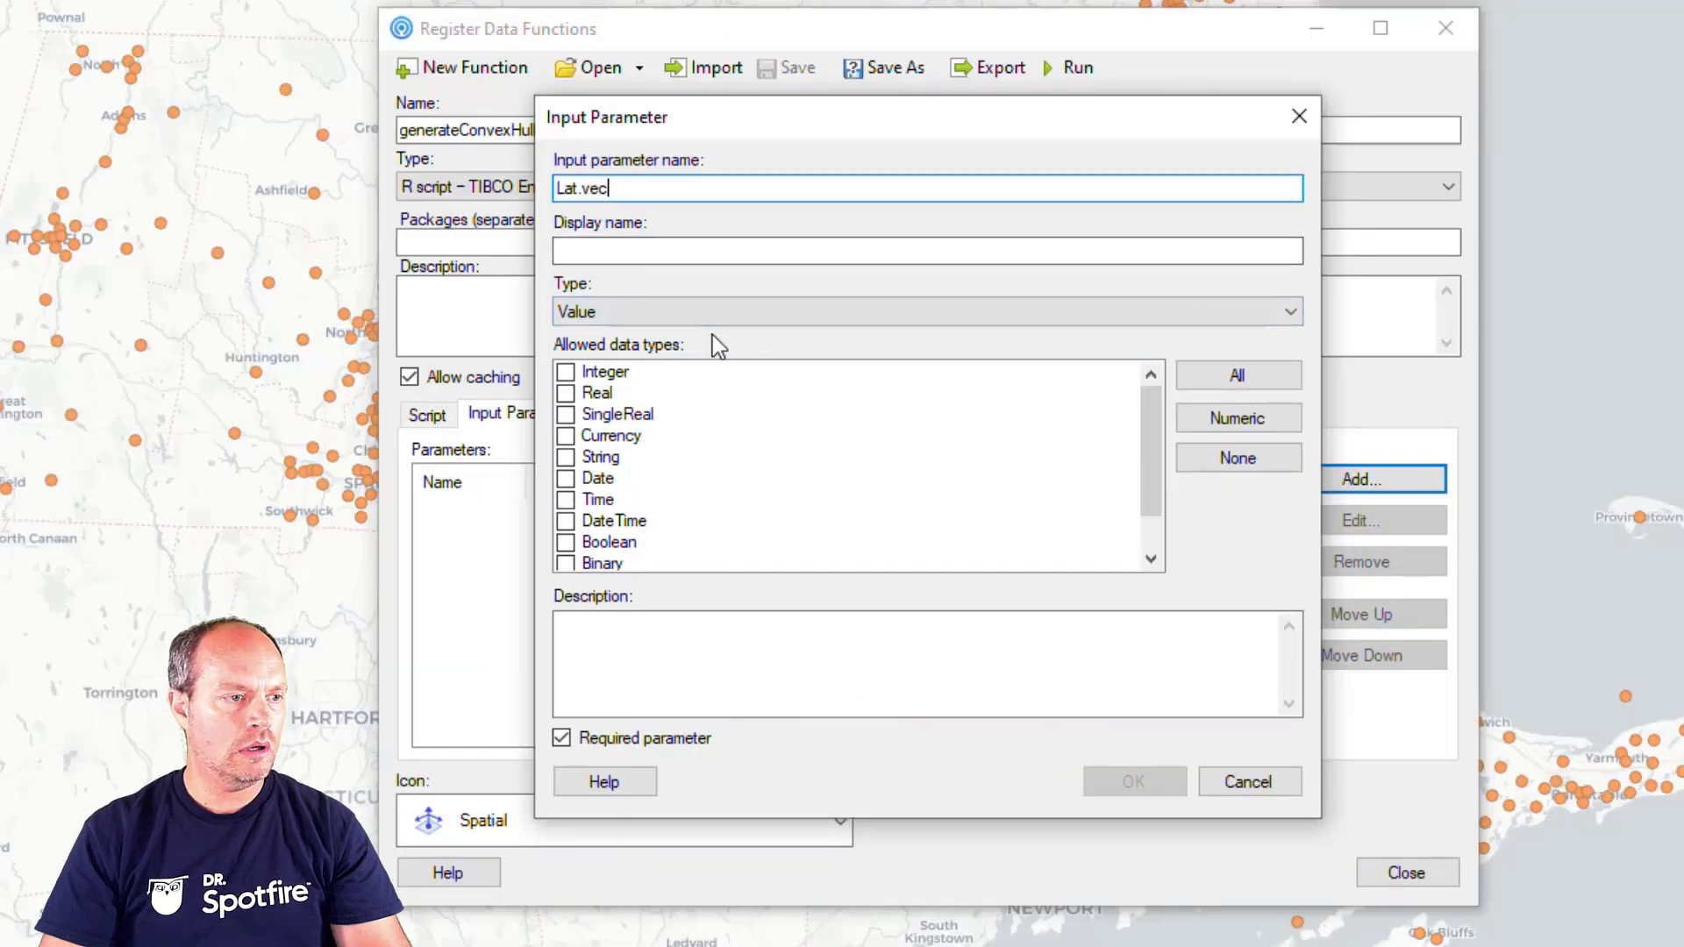
pyautogui.click(1214, 379)
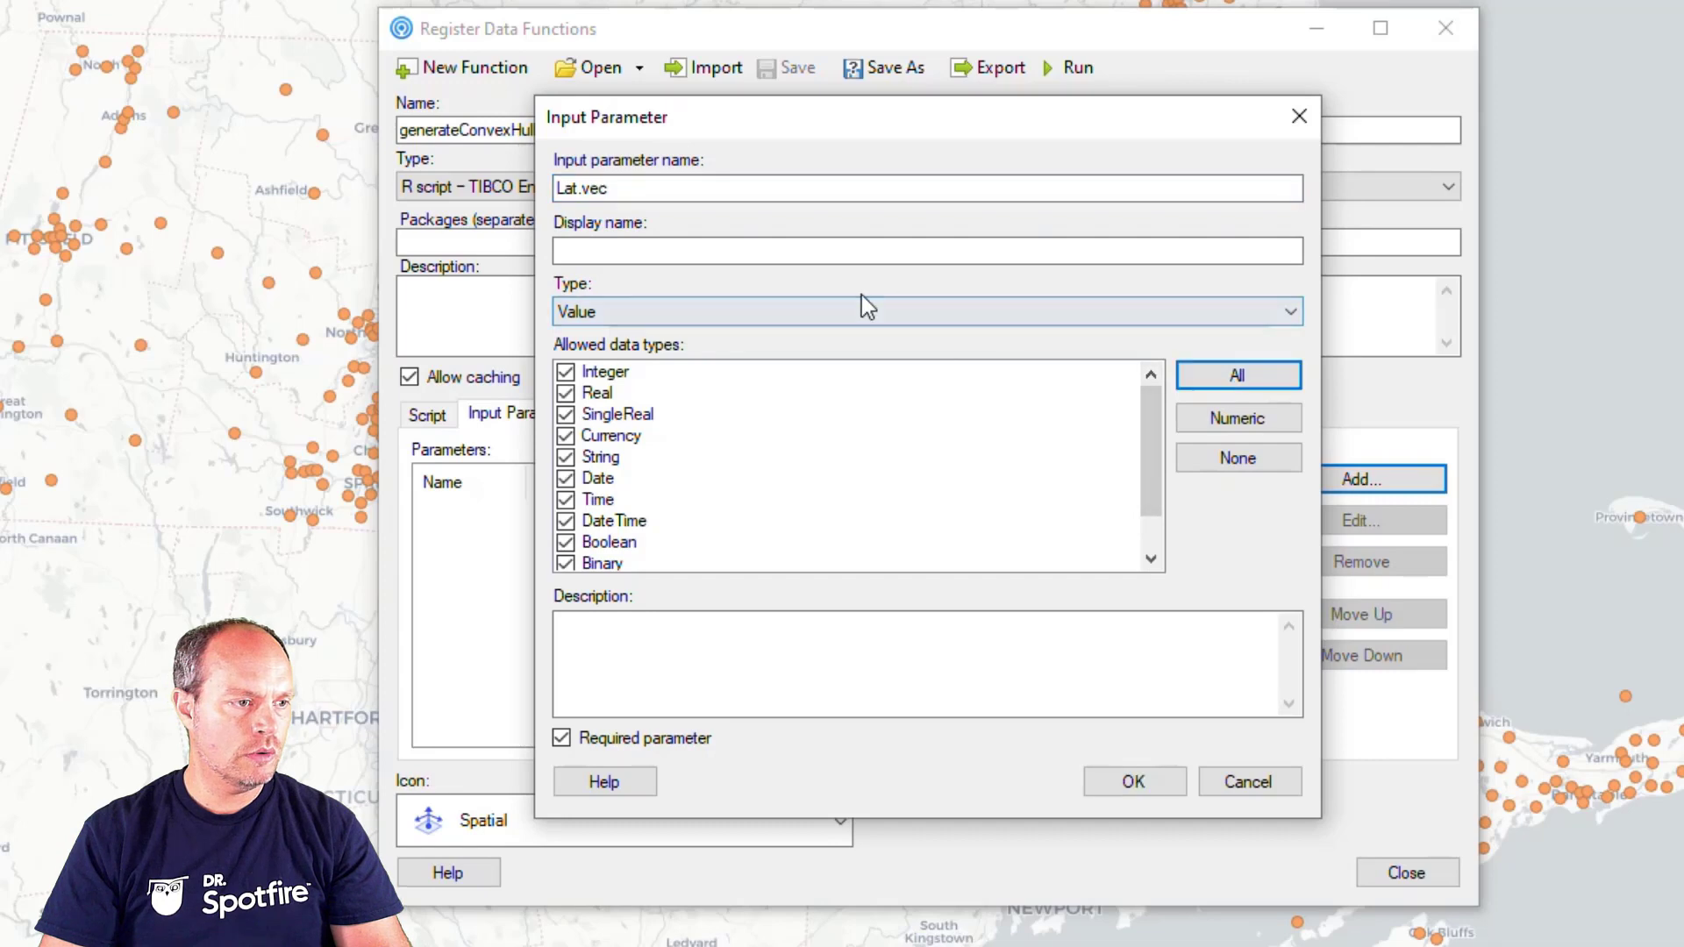
pyautogui.click(767, 320)
pyautogui.click(744, 356)
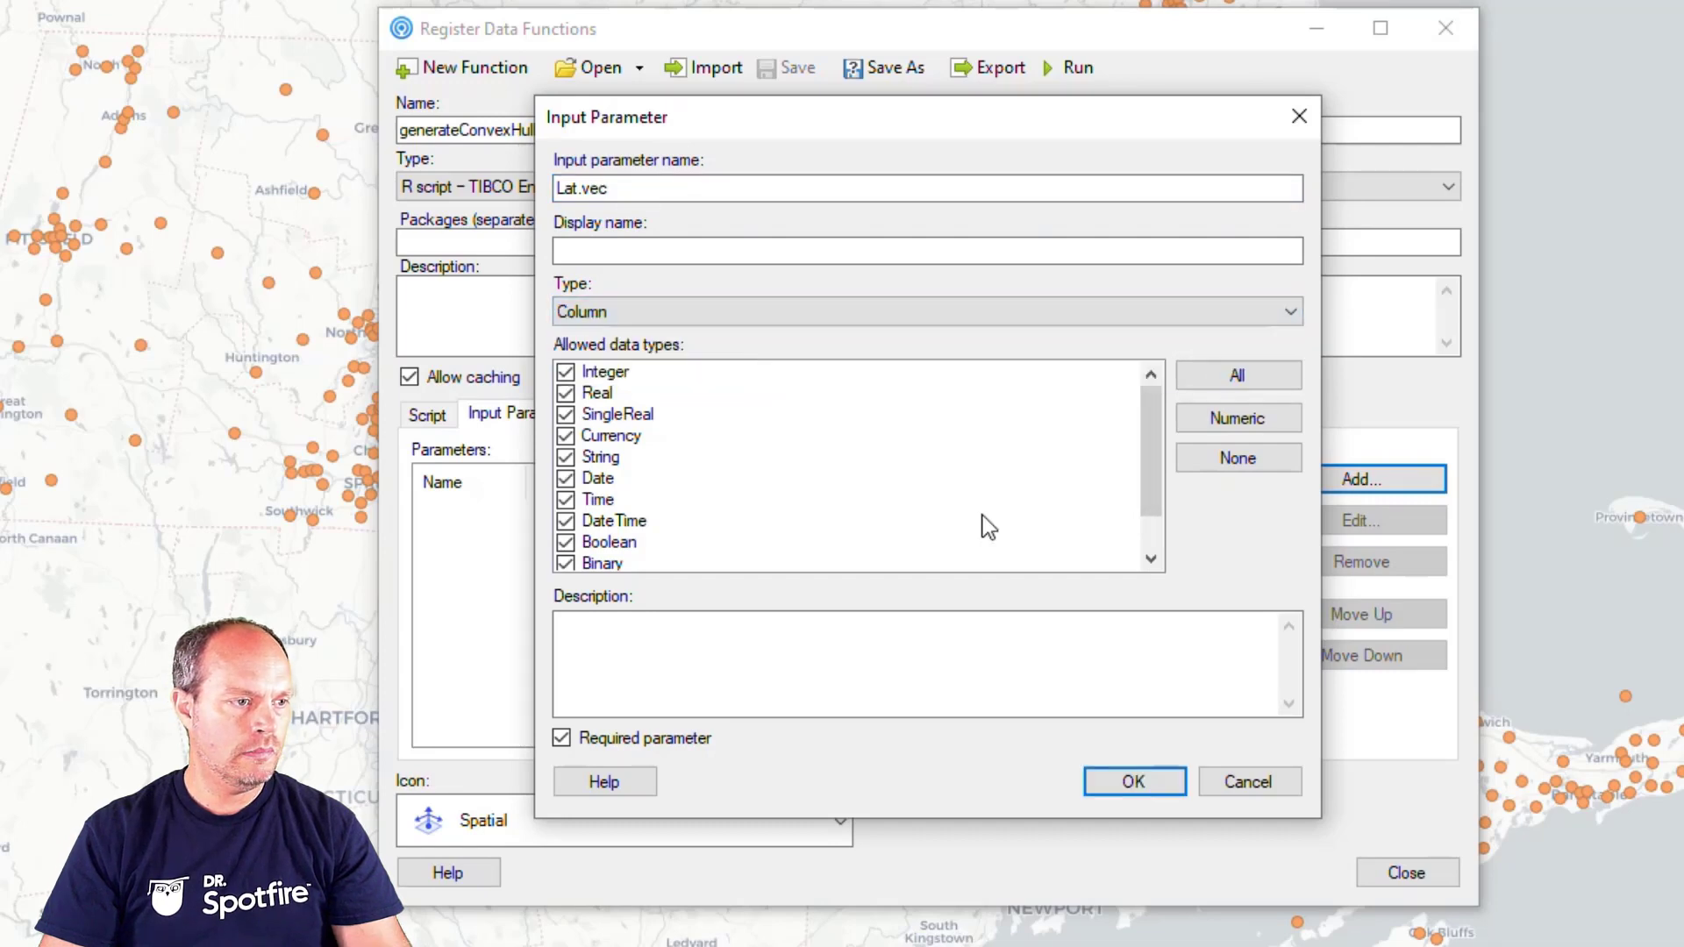
pyautogui.click(1141, 793)
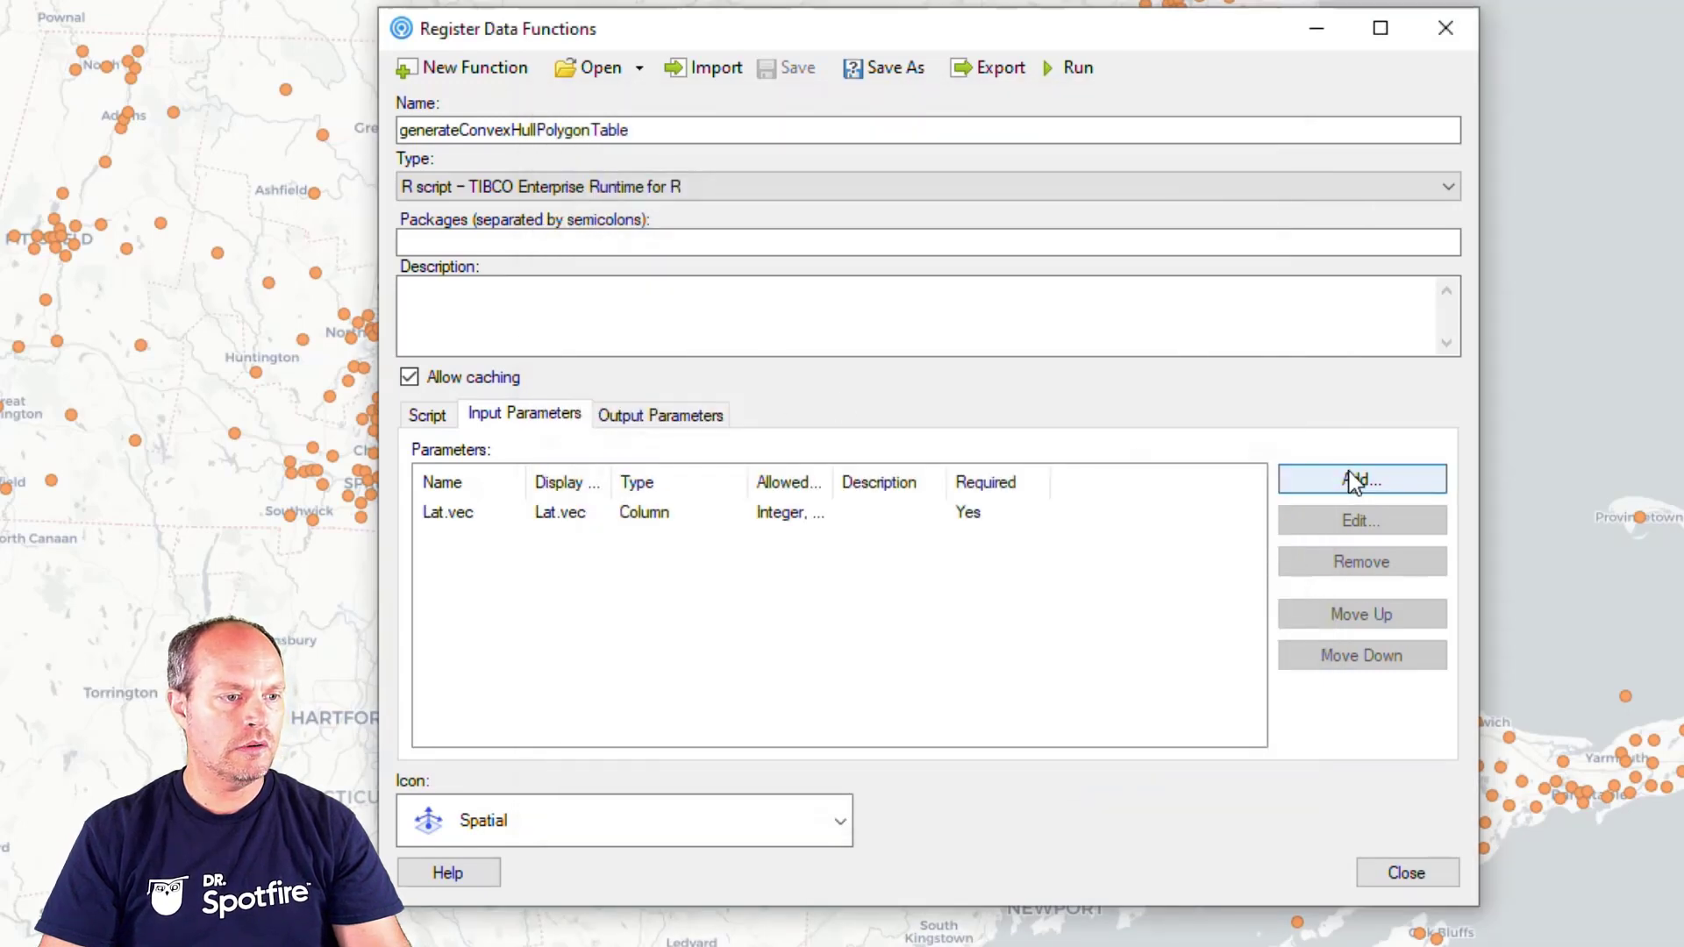
# Step: Create the Lon.vec Column input accepting all data types, then copy polygonTable from the blog
pyautogui.click(1288, 479)
pyautogui.write('Lat.vec')
pyautogui.click(581, 188)
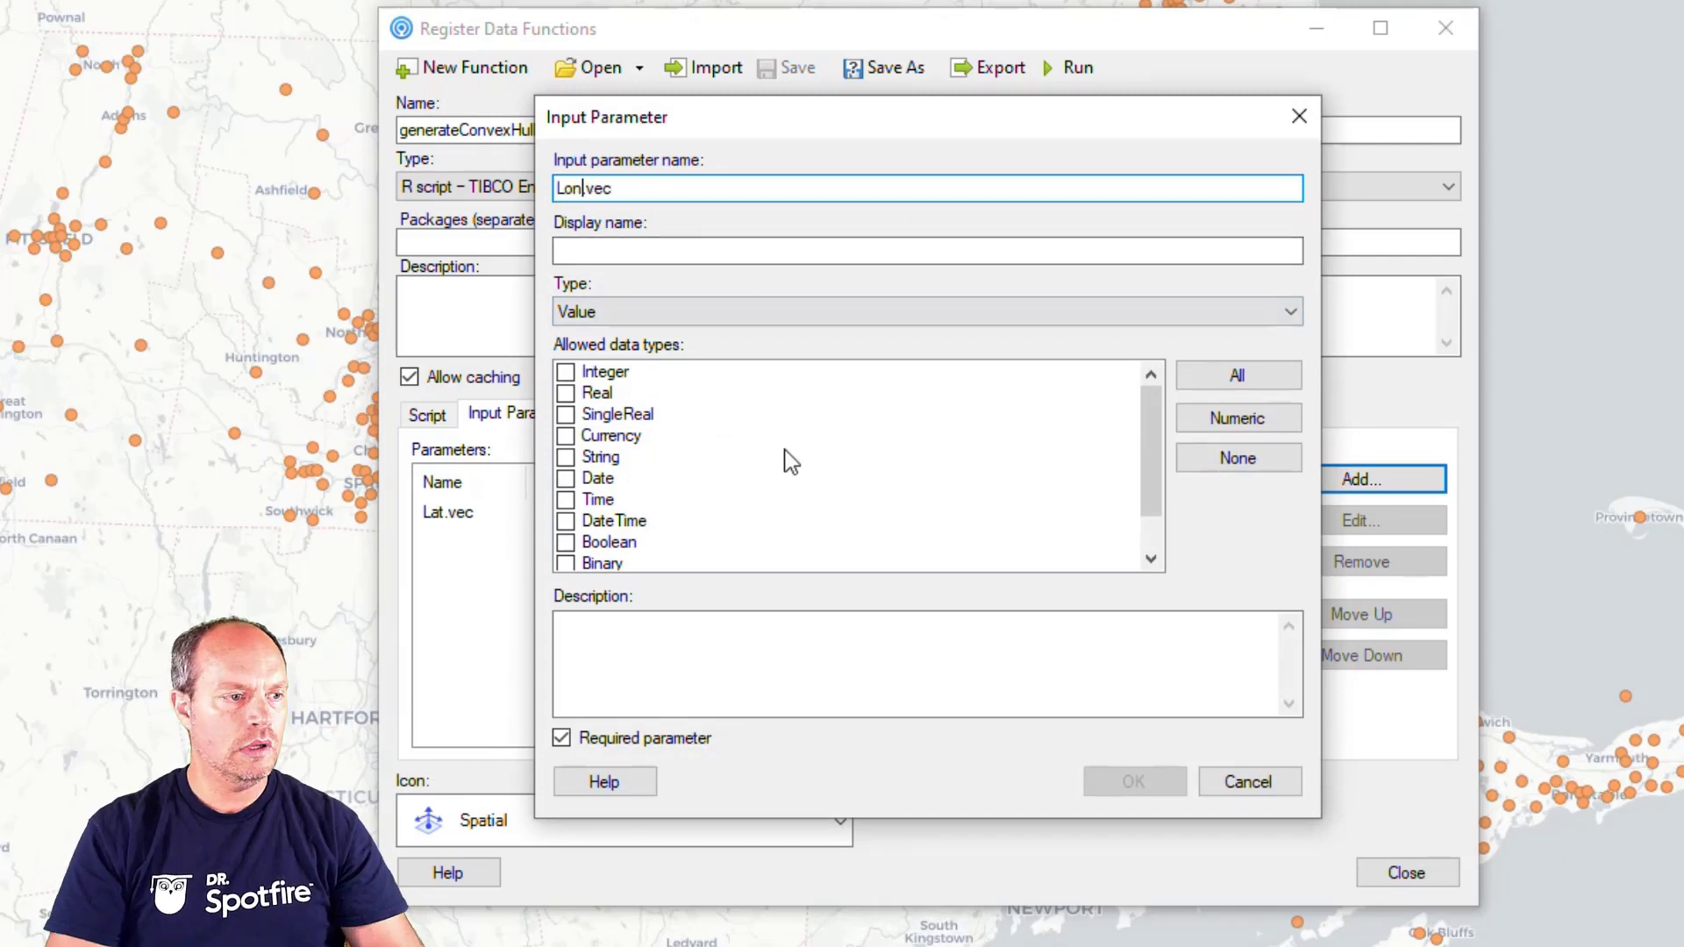
pyautogui.click(1236, 376)
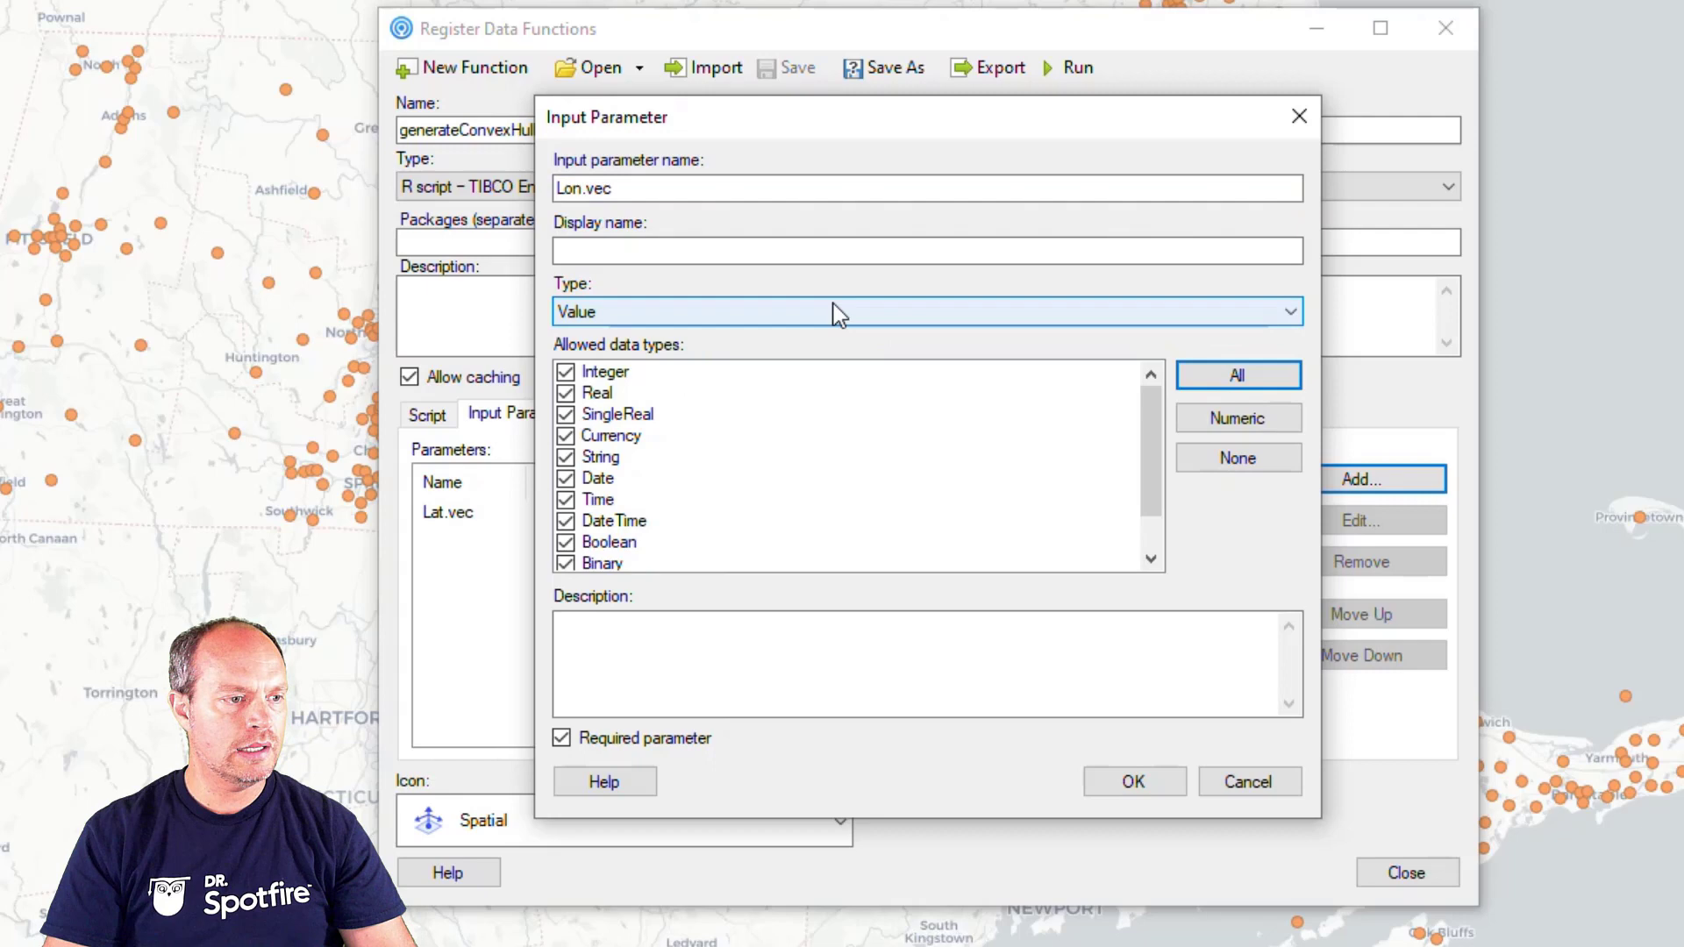
pyautogui.click(795, 316)
pyautogui.click(778, 356)
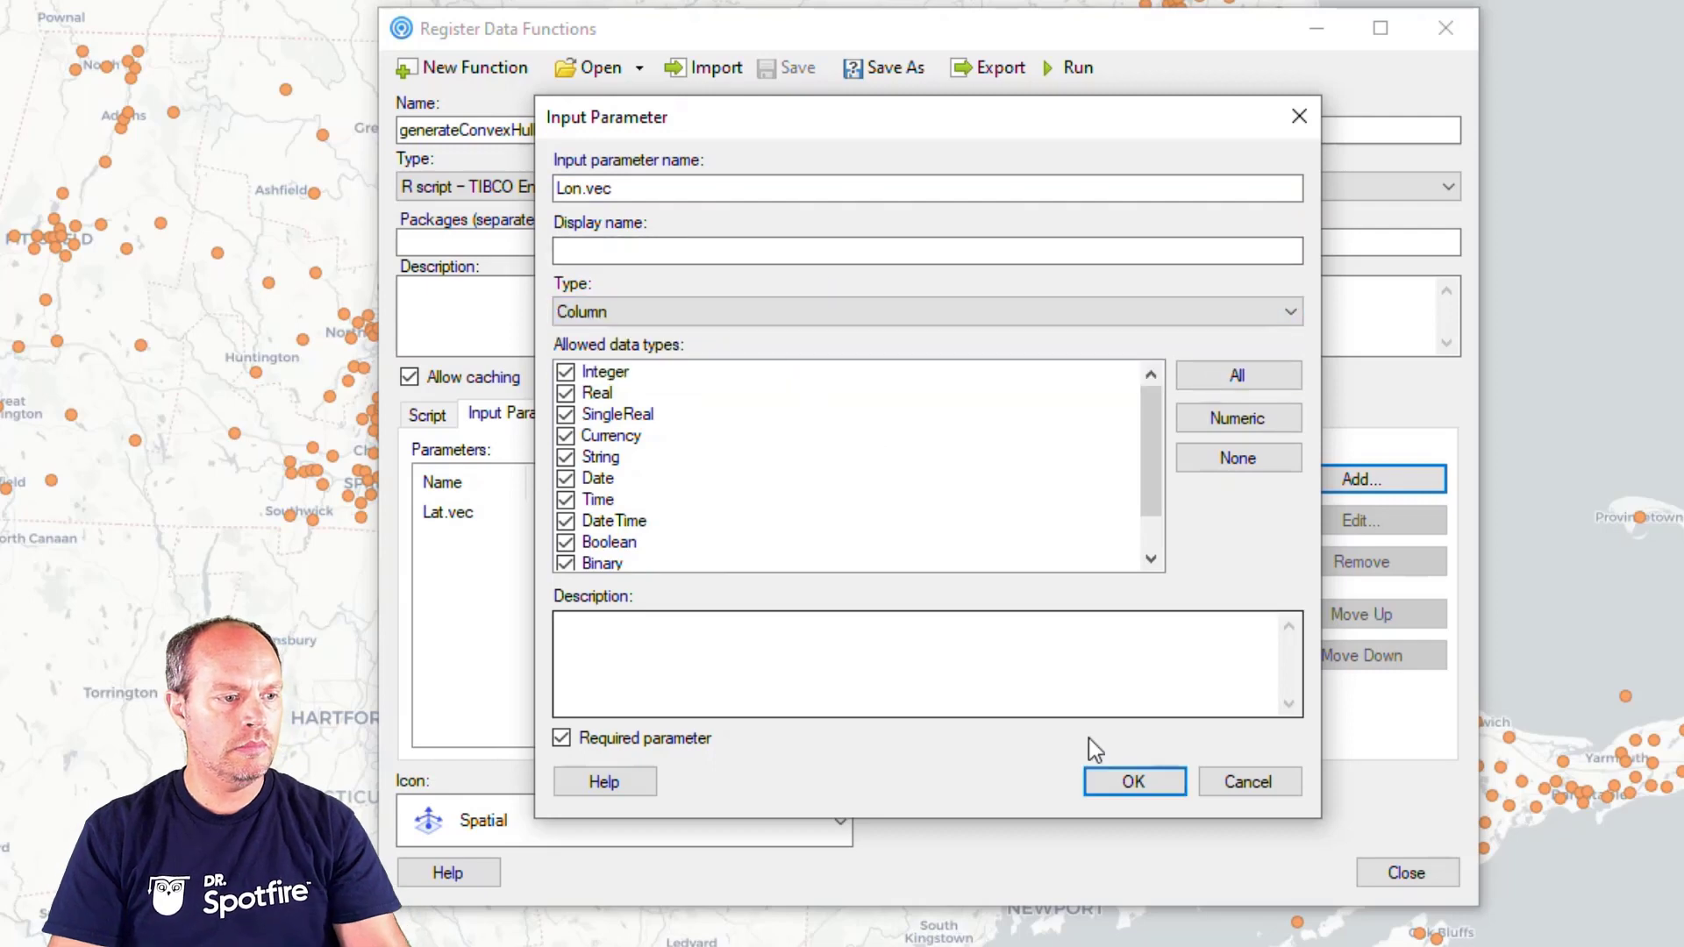
pyautogui.click(1118, 781)
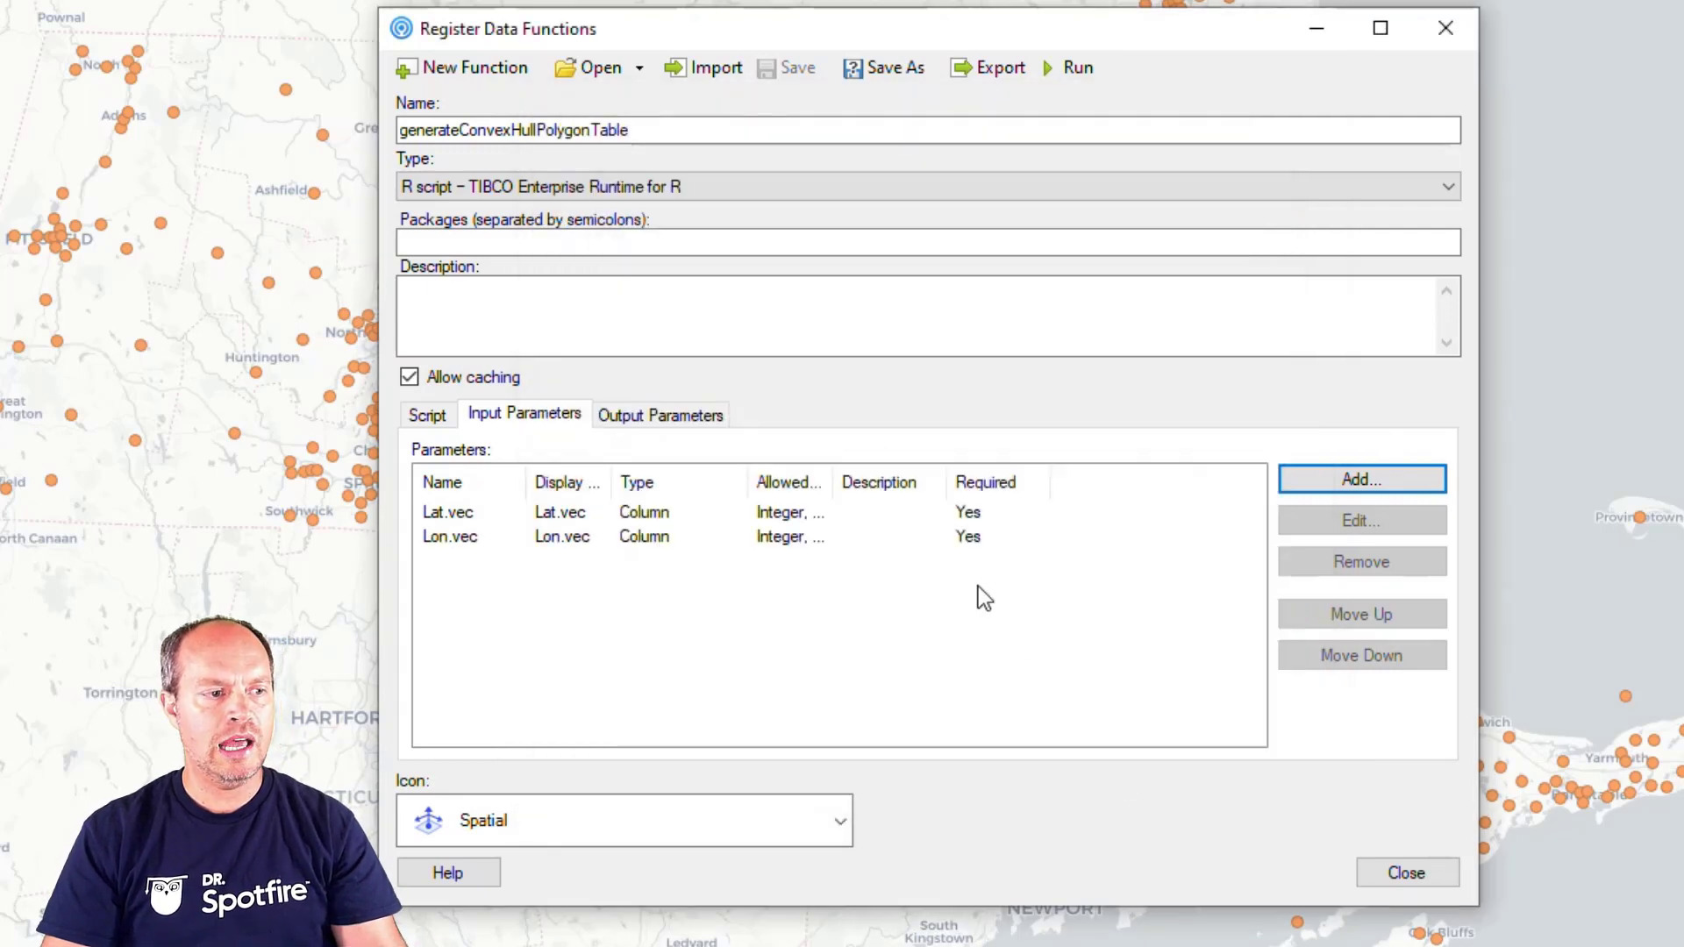
pyautogui.click(702, 416)
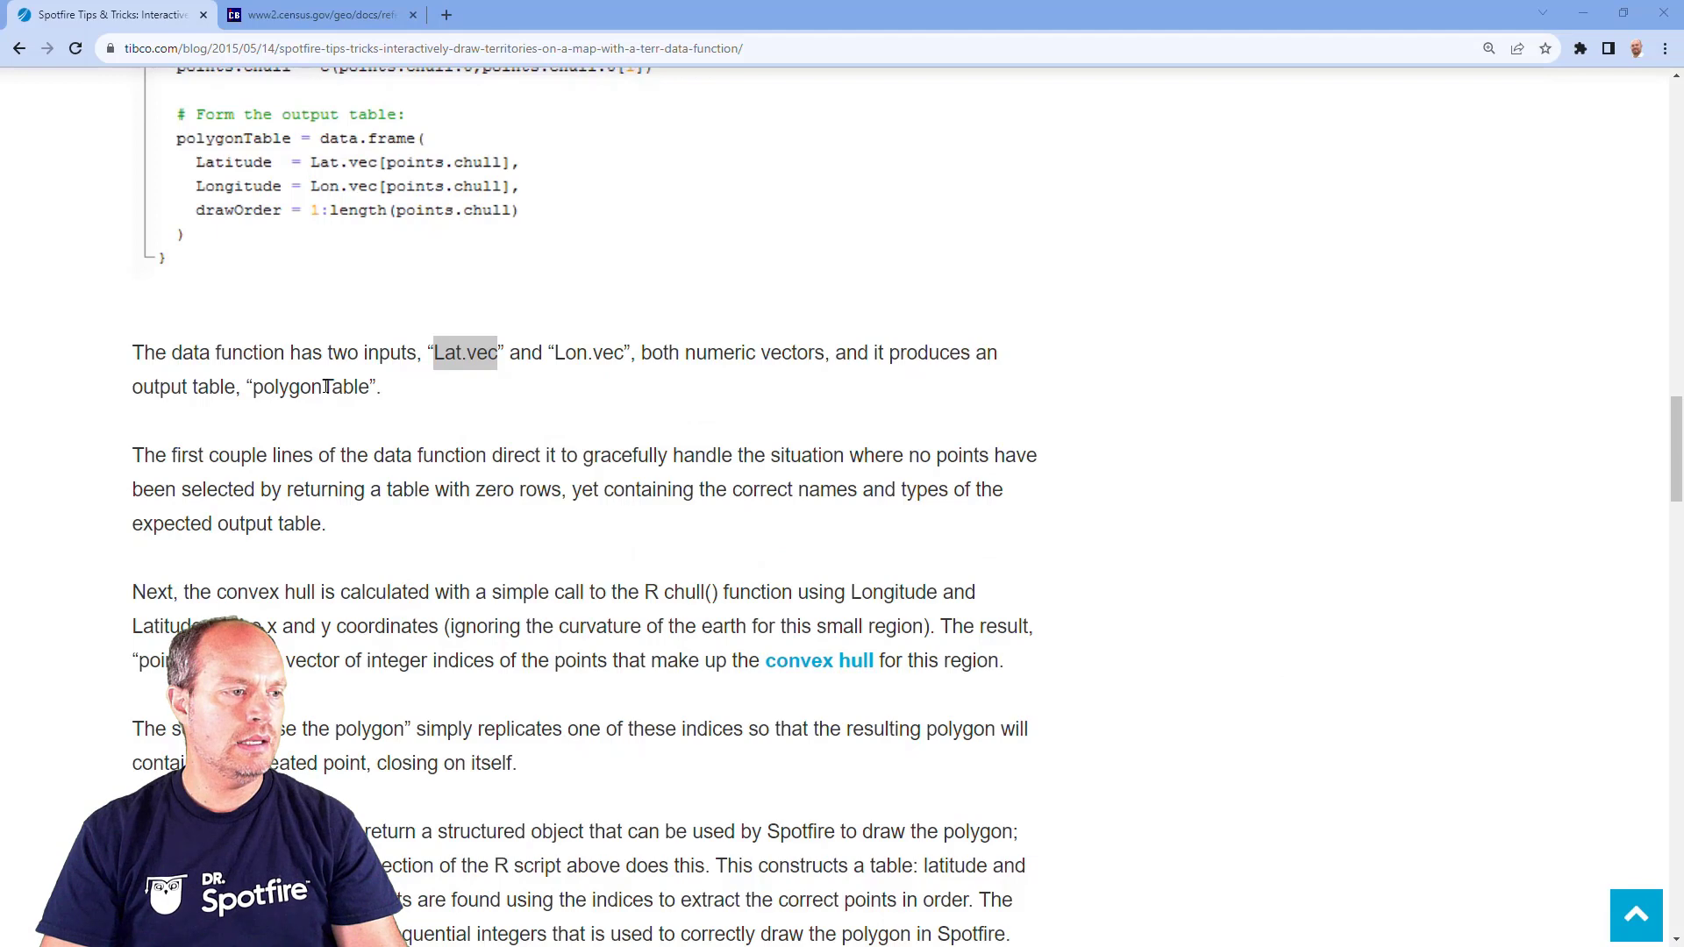
pyautogui.doubleClick(327, 387)
pyautogui.hotkey('ctrl', 'c')
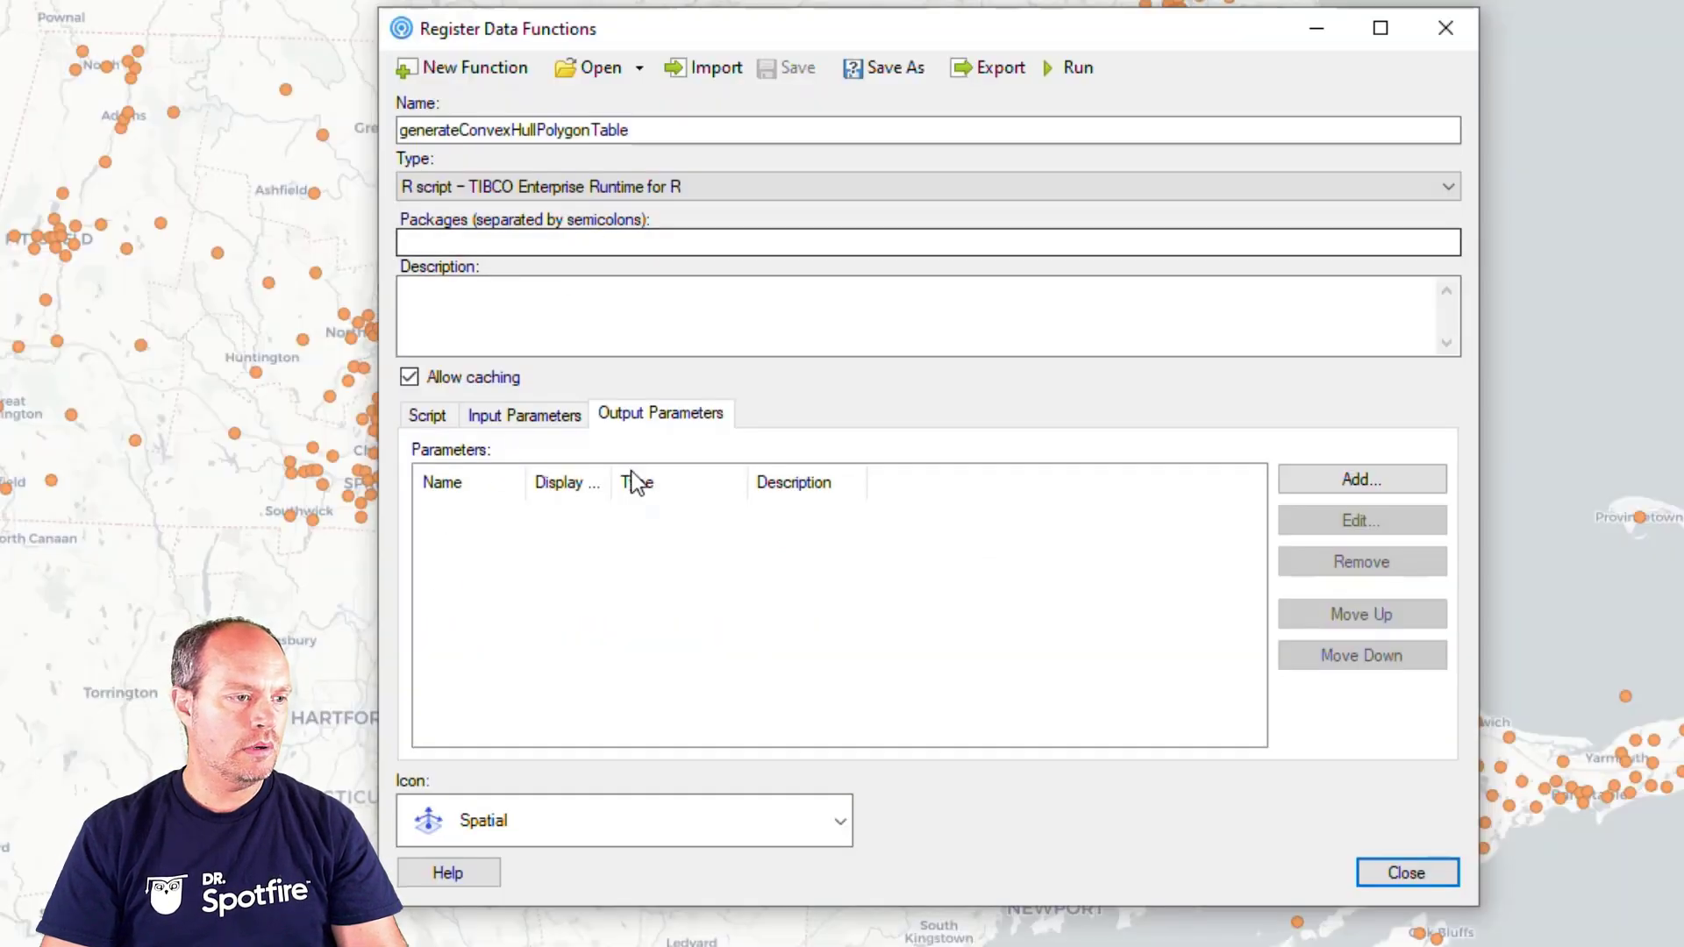
# Step: Add a Table-type output parameter polygonTable and verify it matches the name in the R script
pyautogui.click(1361, 488)
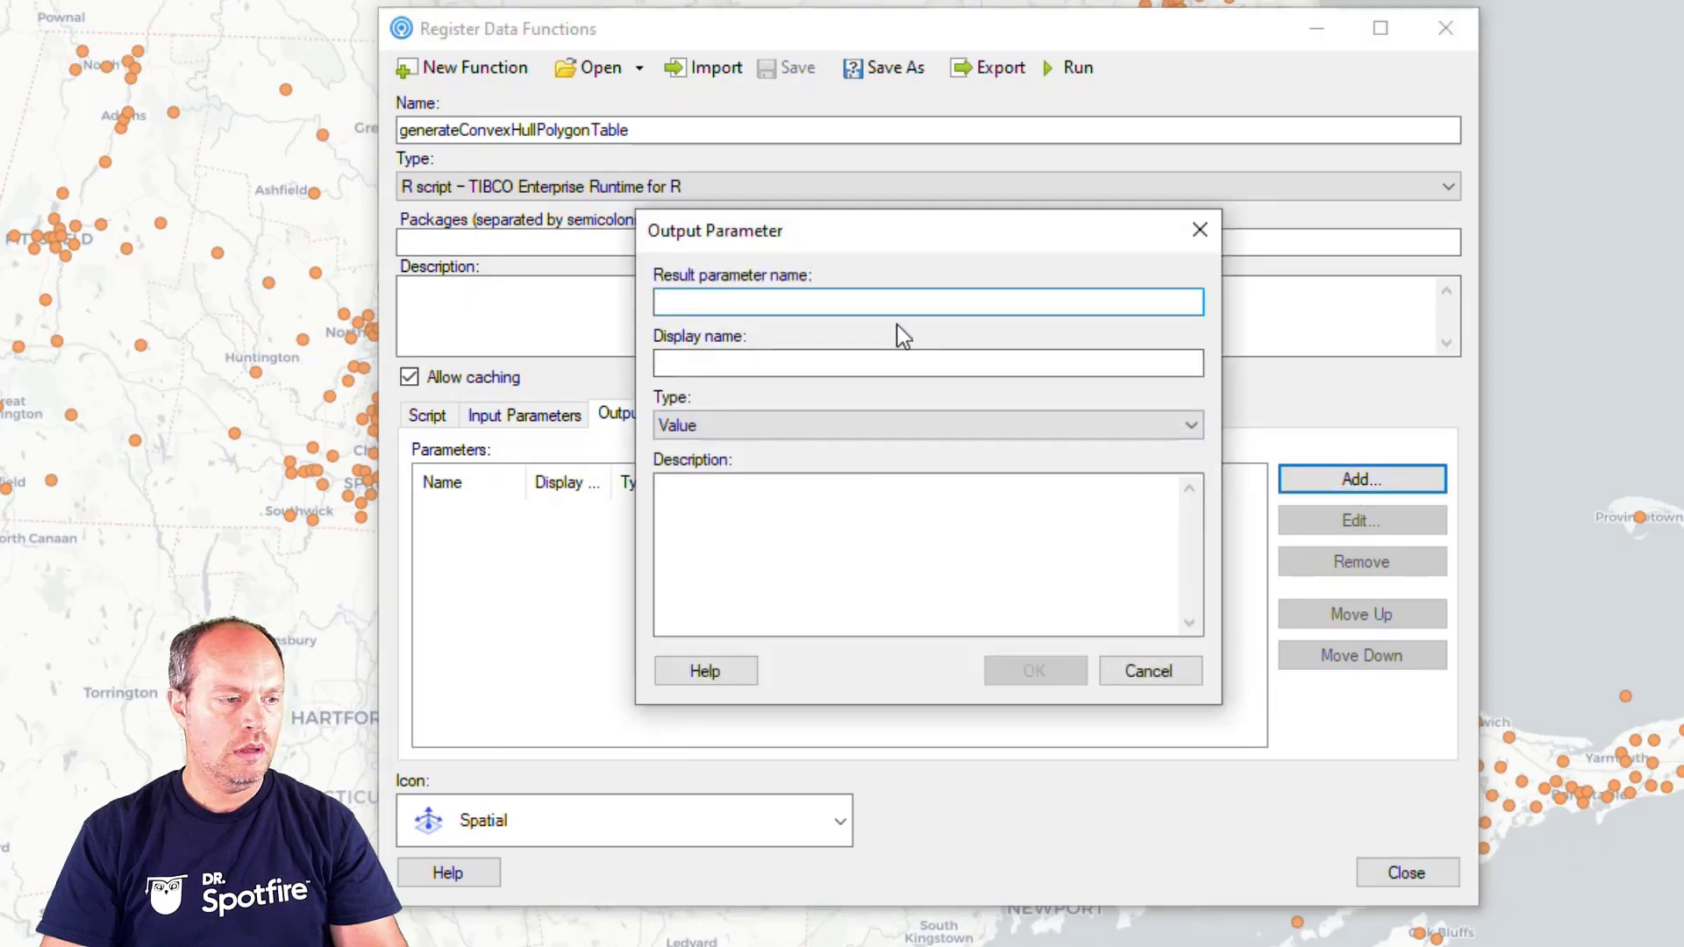
pyautogui.hotkey('ctrl', 'v')
pyautogui.click(787, 428)
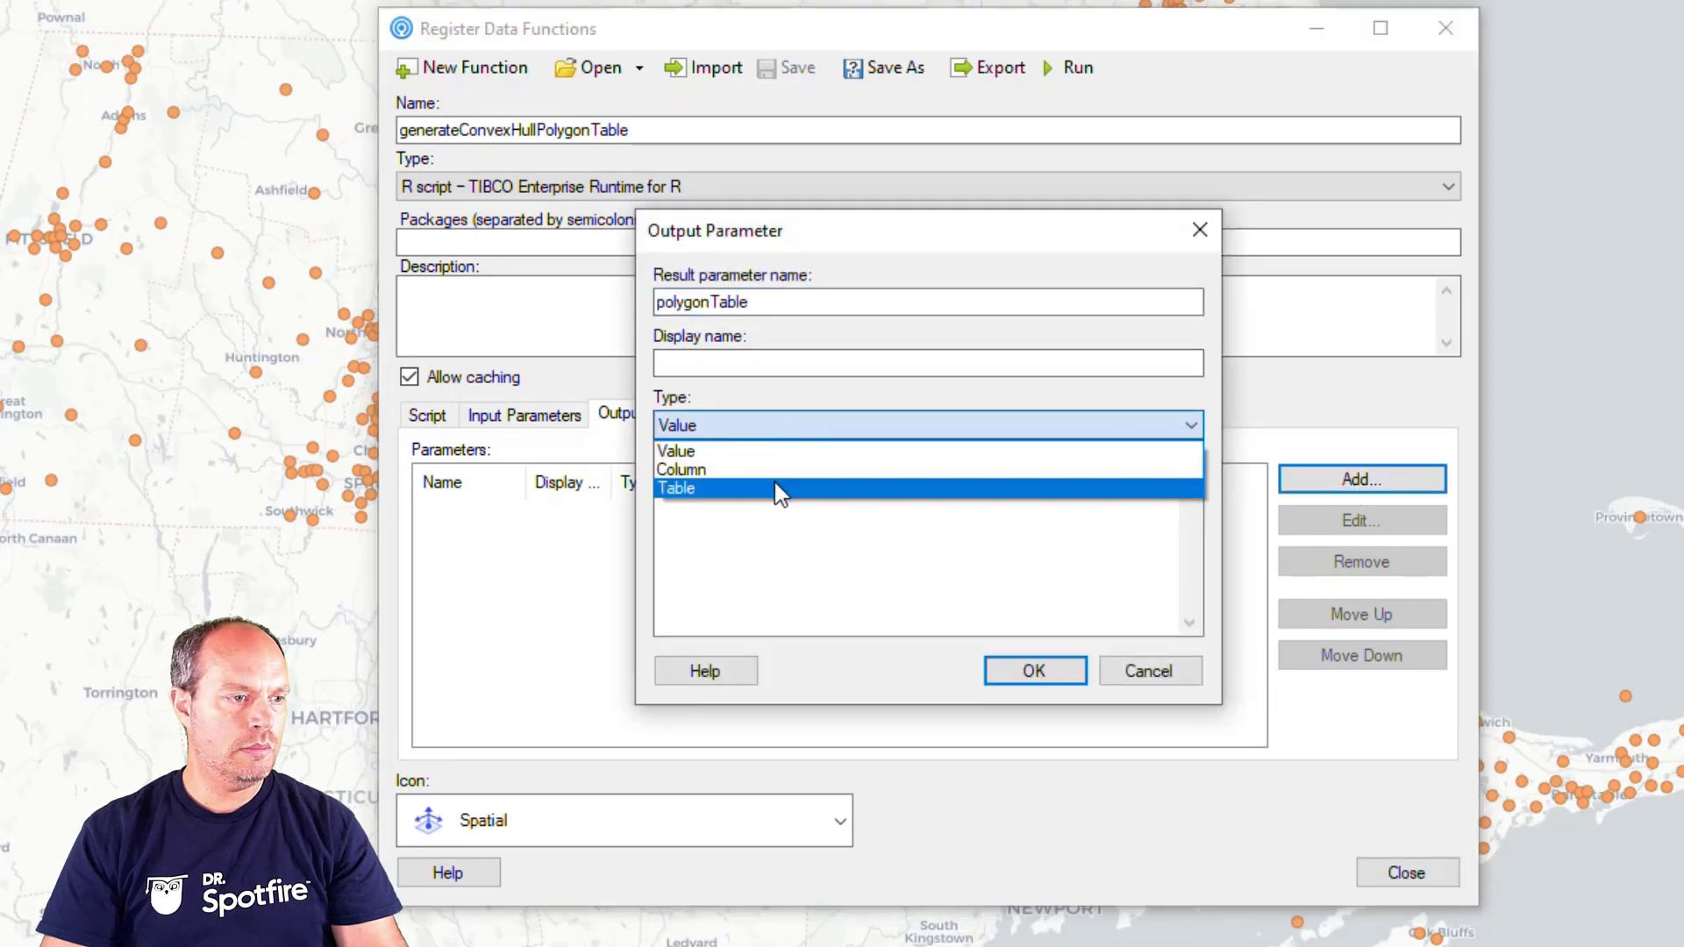
pyautogui.click(774, 489)
pyautogui.moveTo(746, 302); pyautogui.dragTo(498, 291)
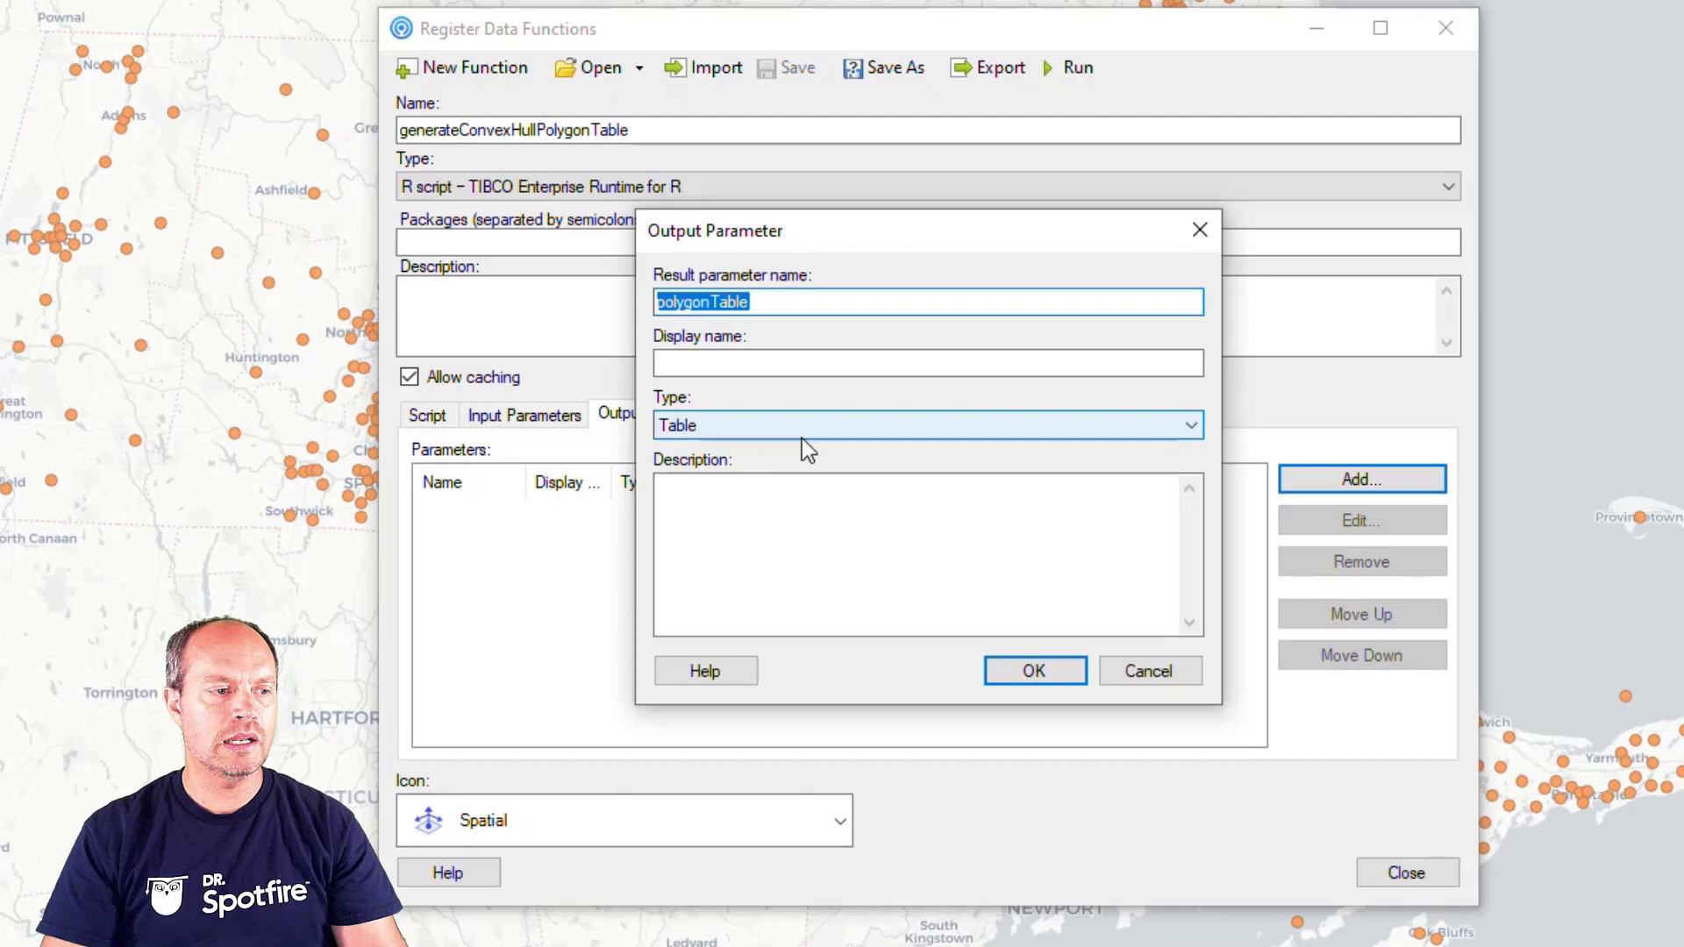
pyautogui.click(1047, 668)
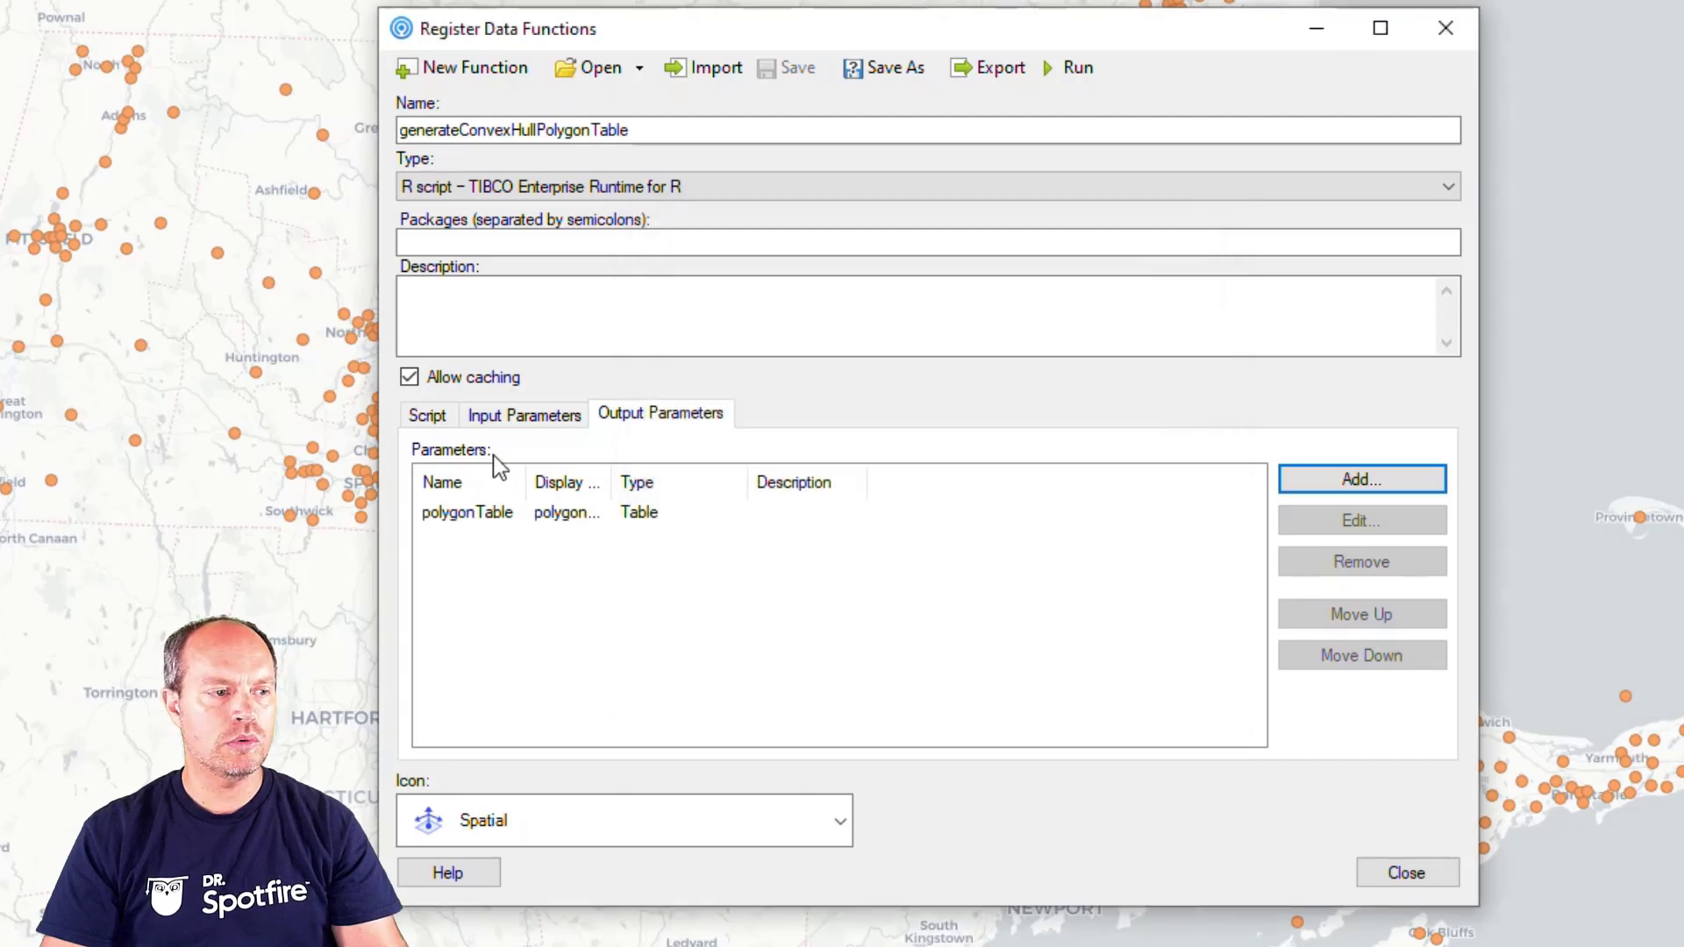
pyautogui.click(427, 413)
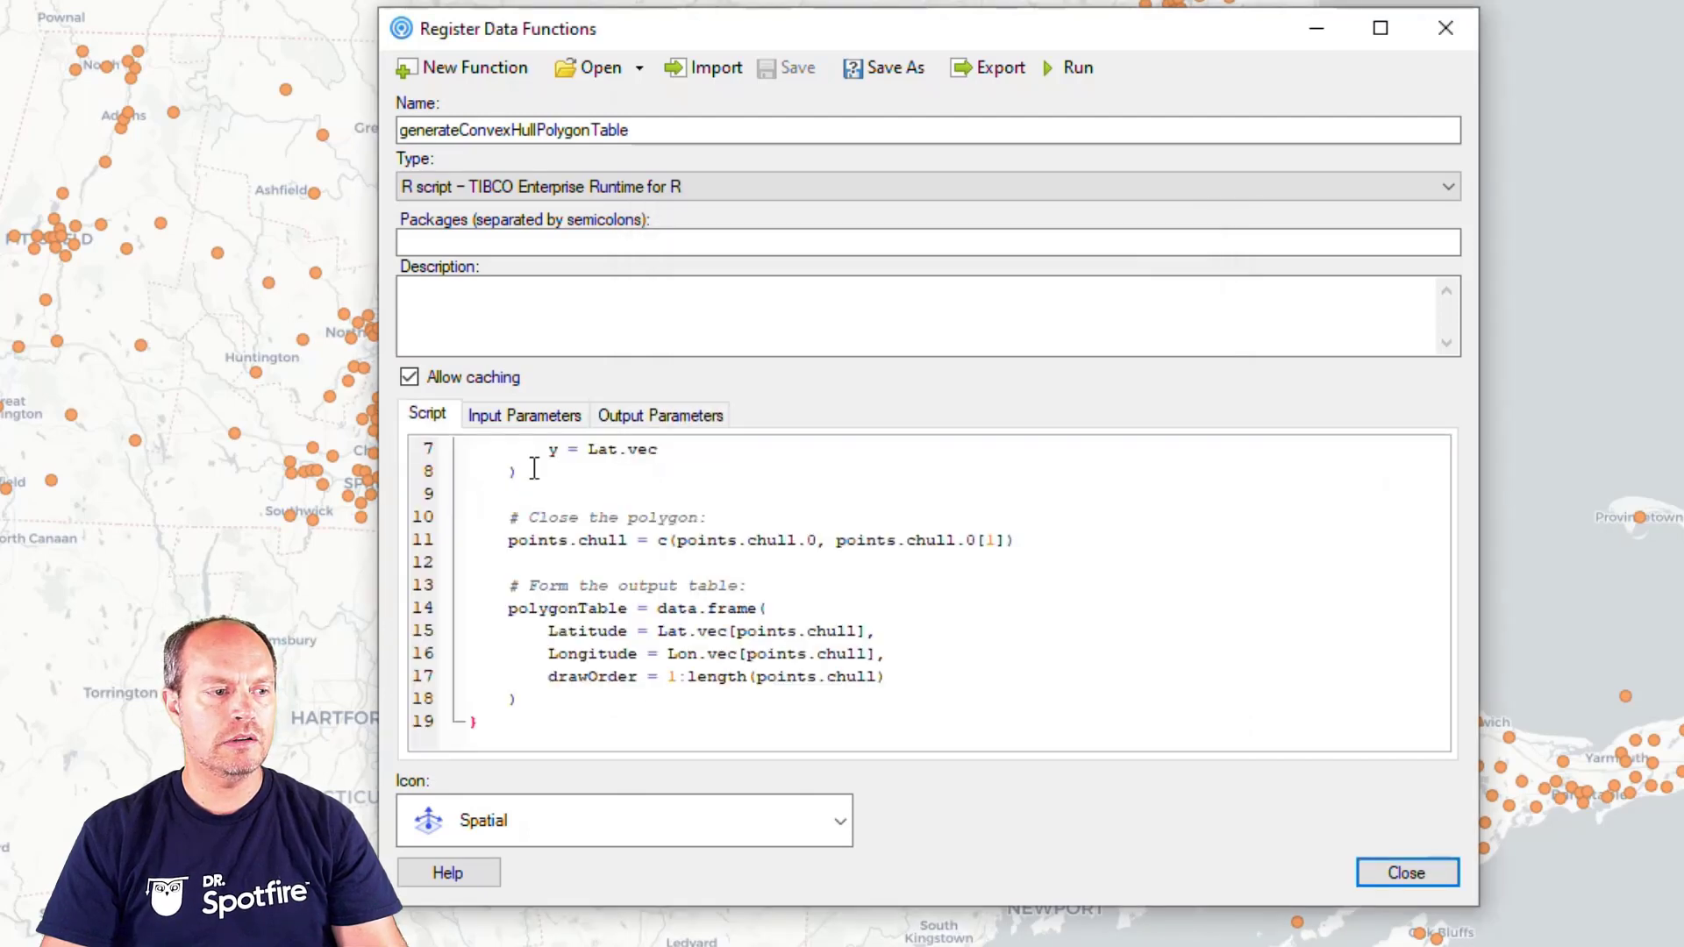
pyautogui.doubleClick(570, 608)
pyautogui.click(677, 425)
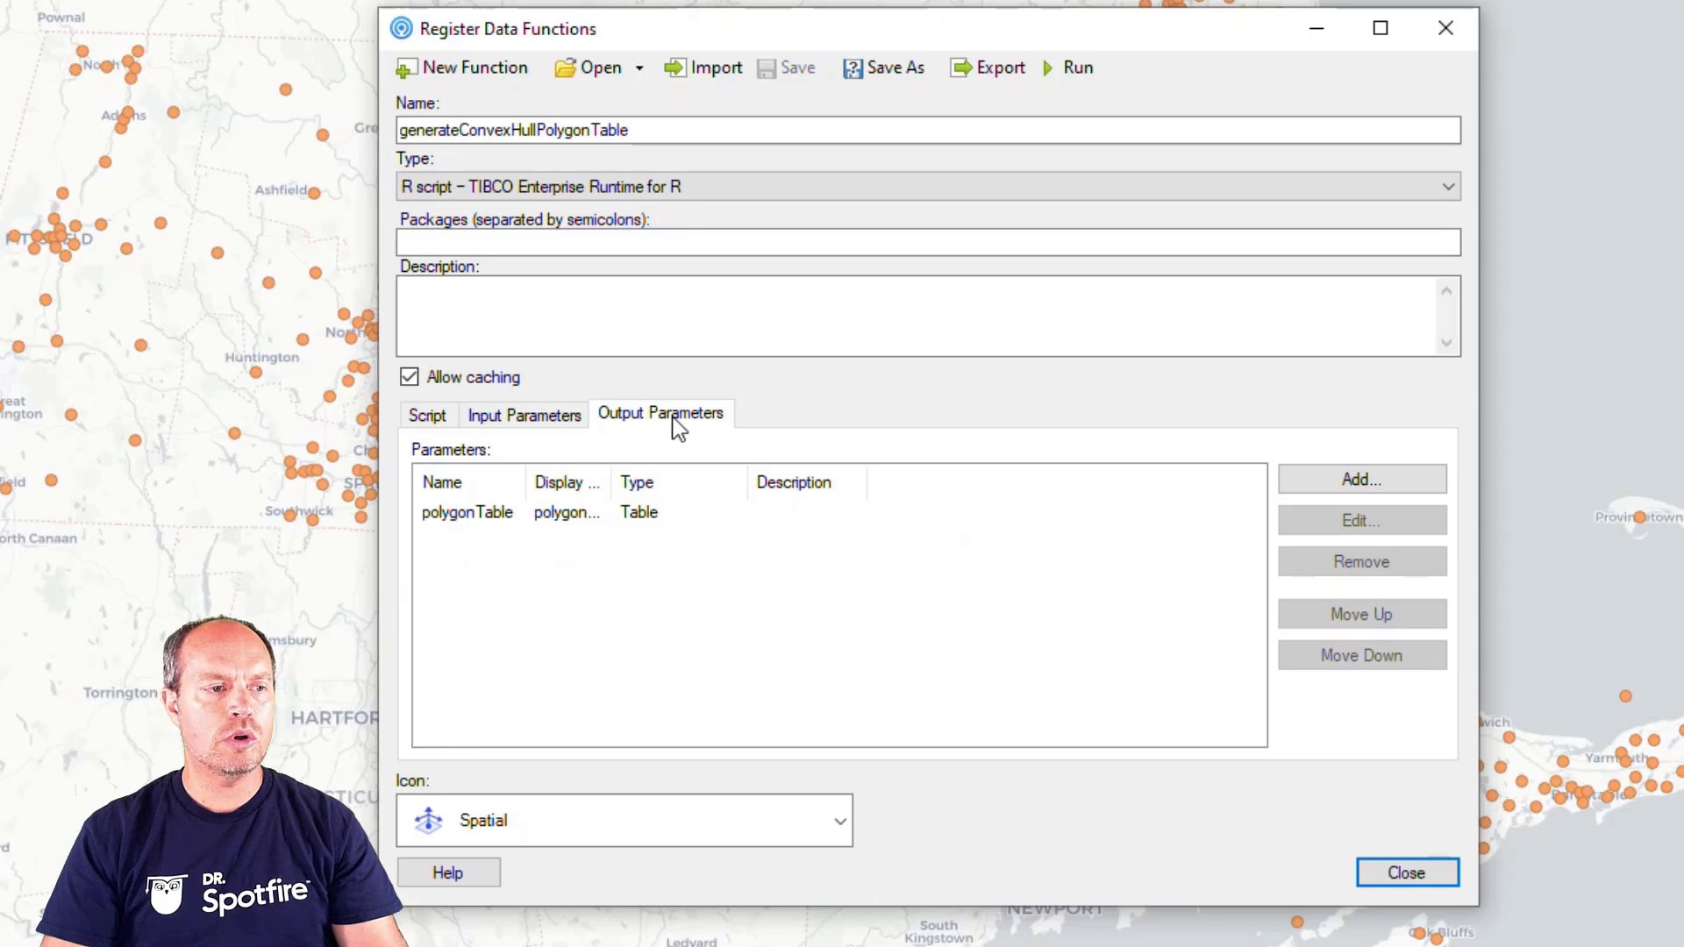
# Step: Run the function and map Lat.vec to marked LATITUDE values from Census Tract locations
pyautogui.click(1079, 73)
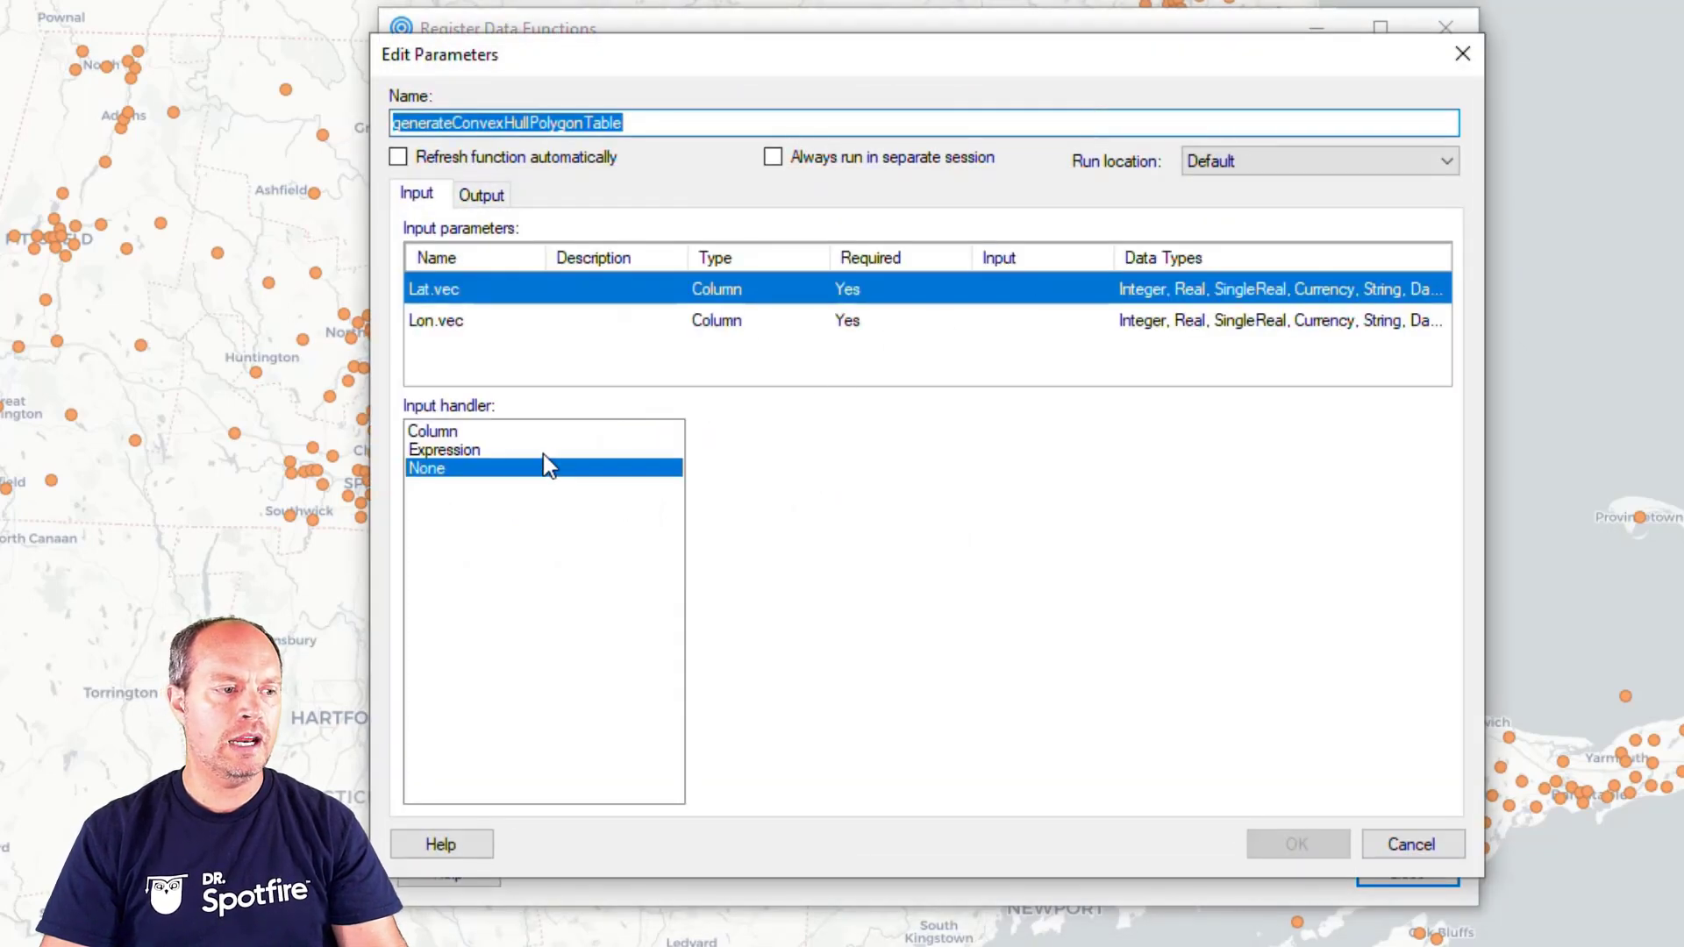
pyautogui.click(465, 430)
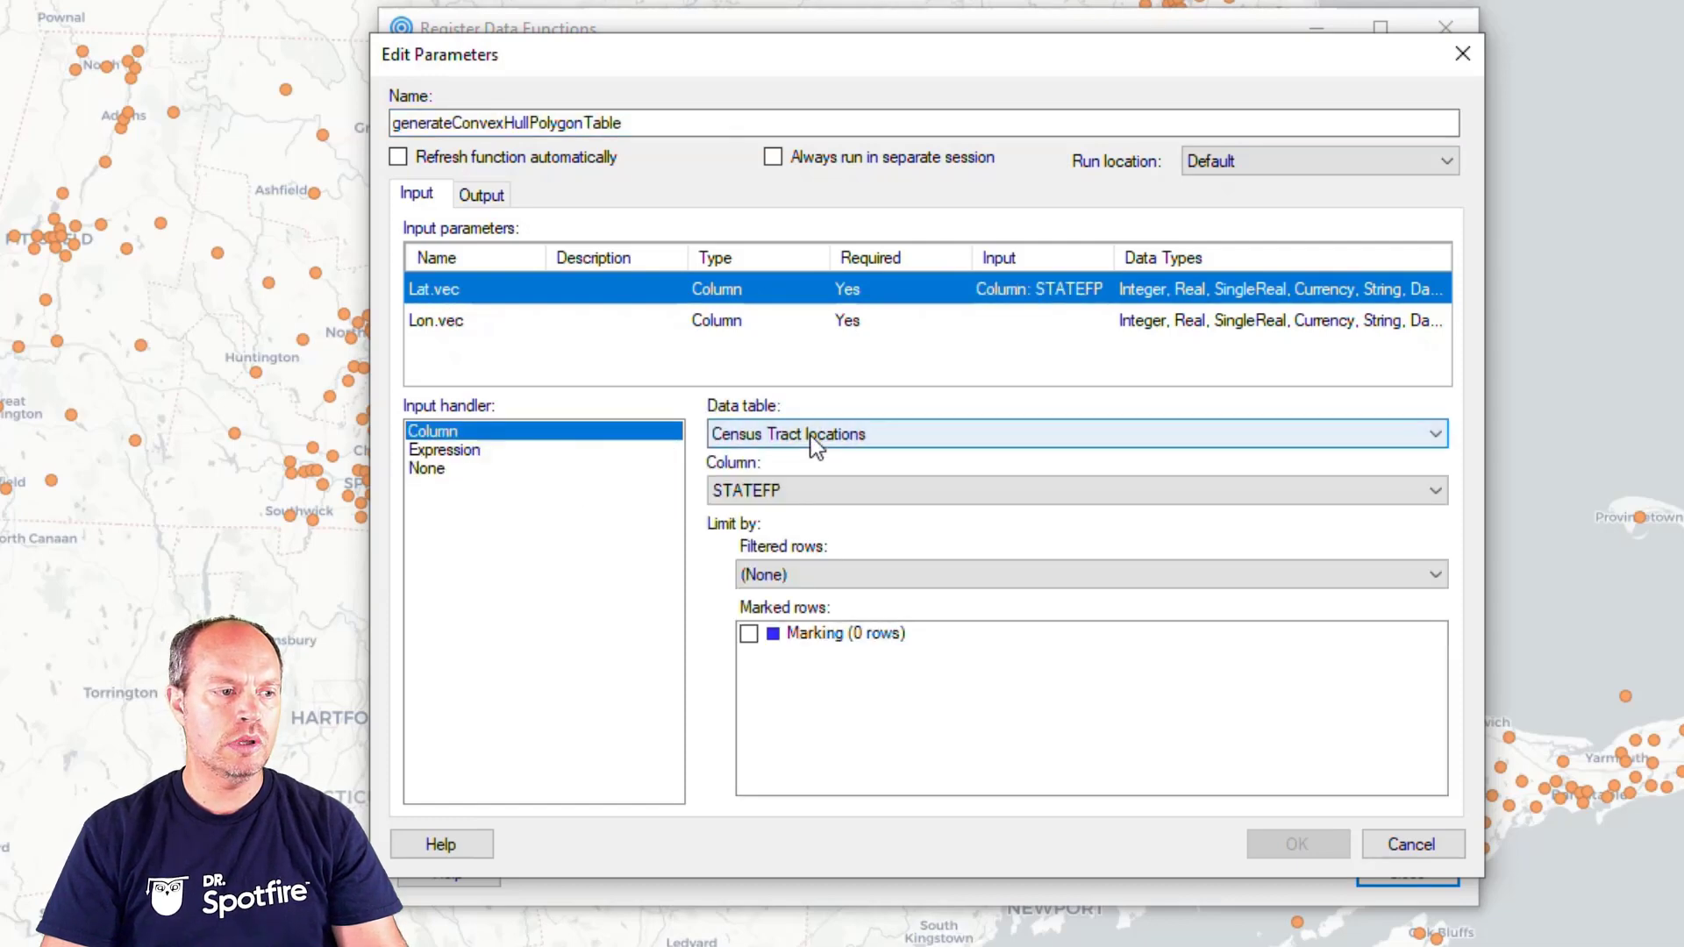
pyautogui.click(833, 437)
pyautogui.click(833, 454)
pyautogui.click(833, 496)
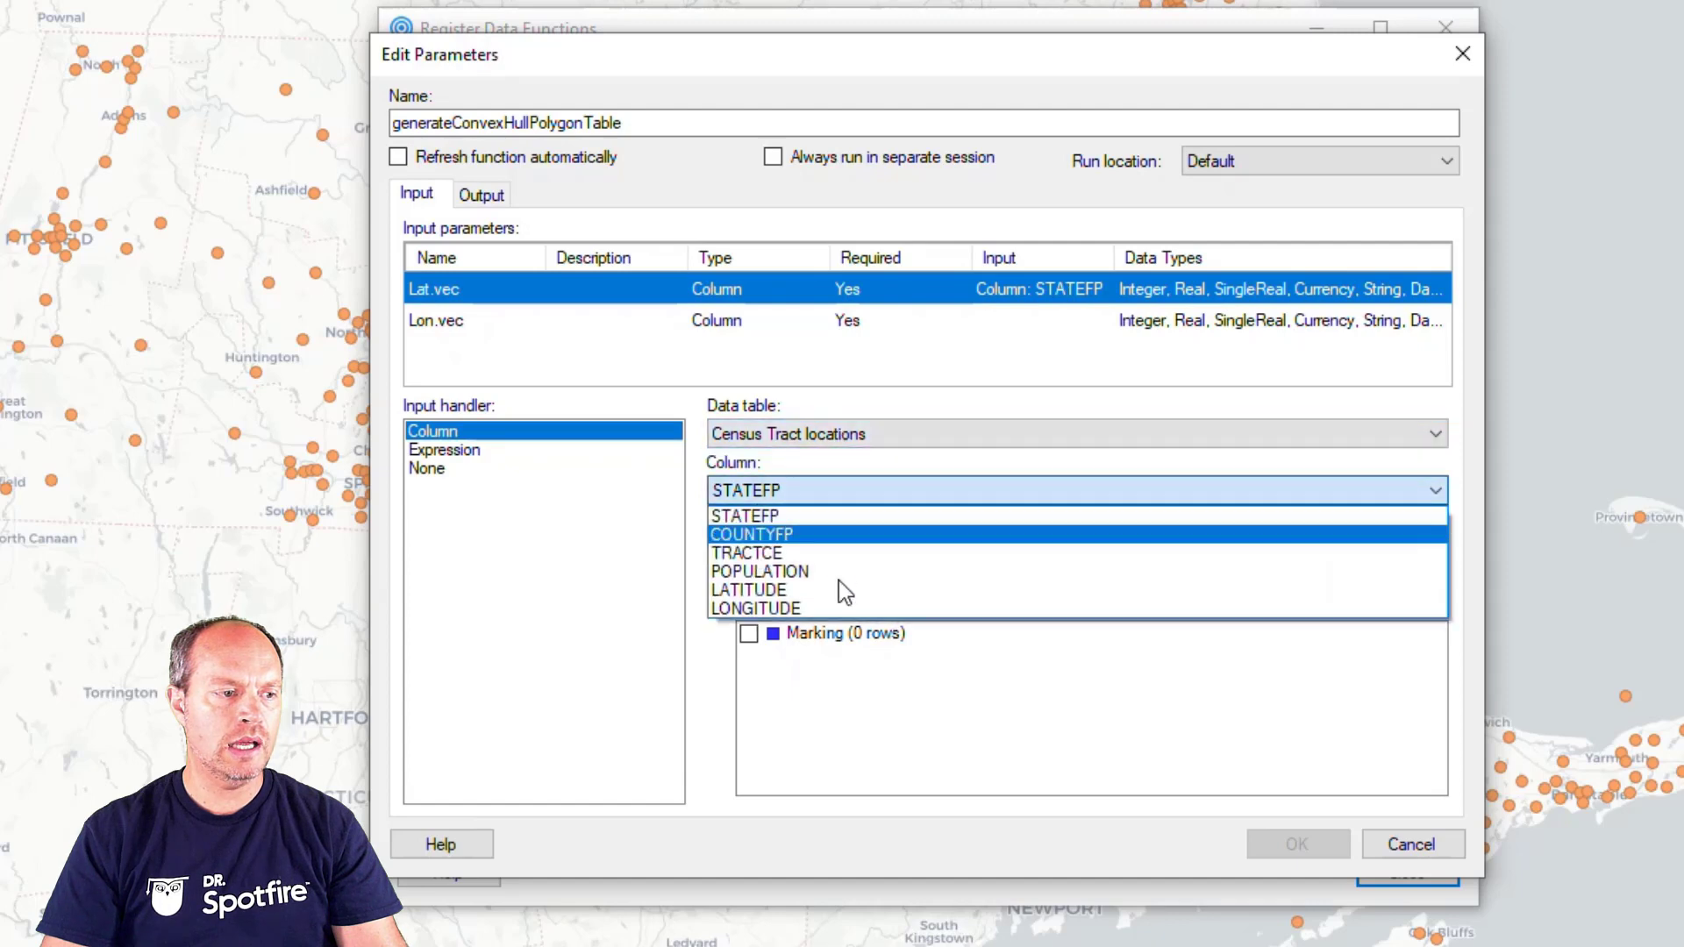
pyautogui.click(835, 589)
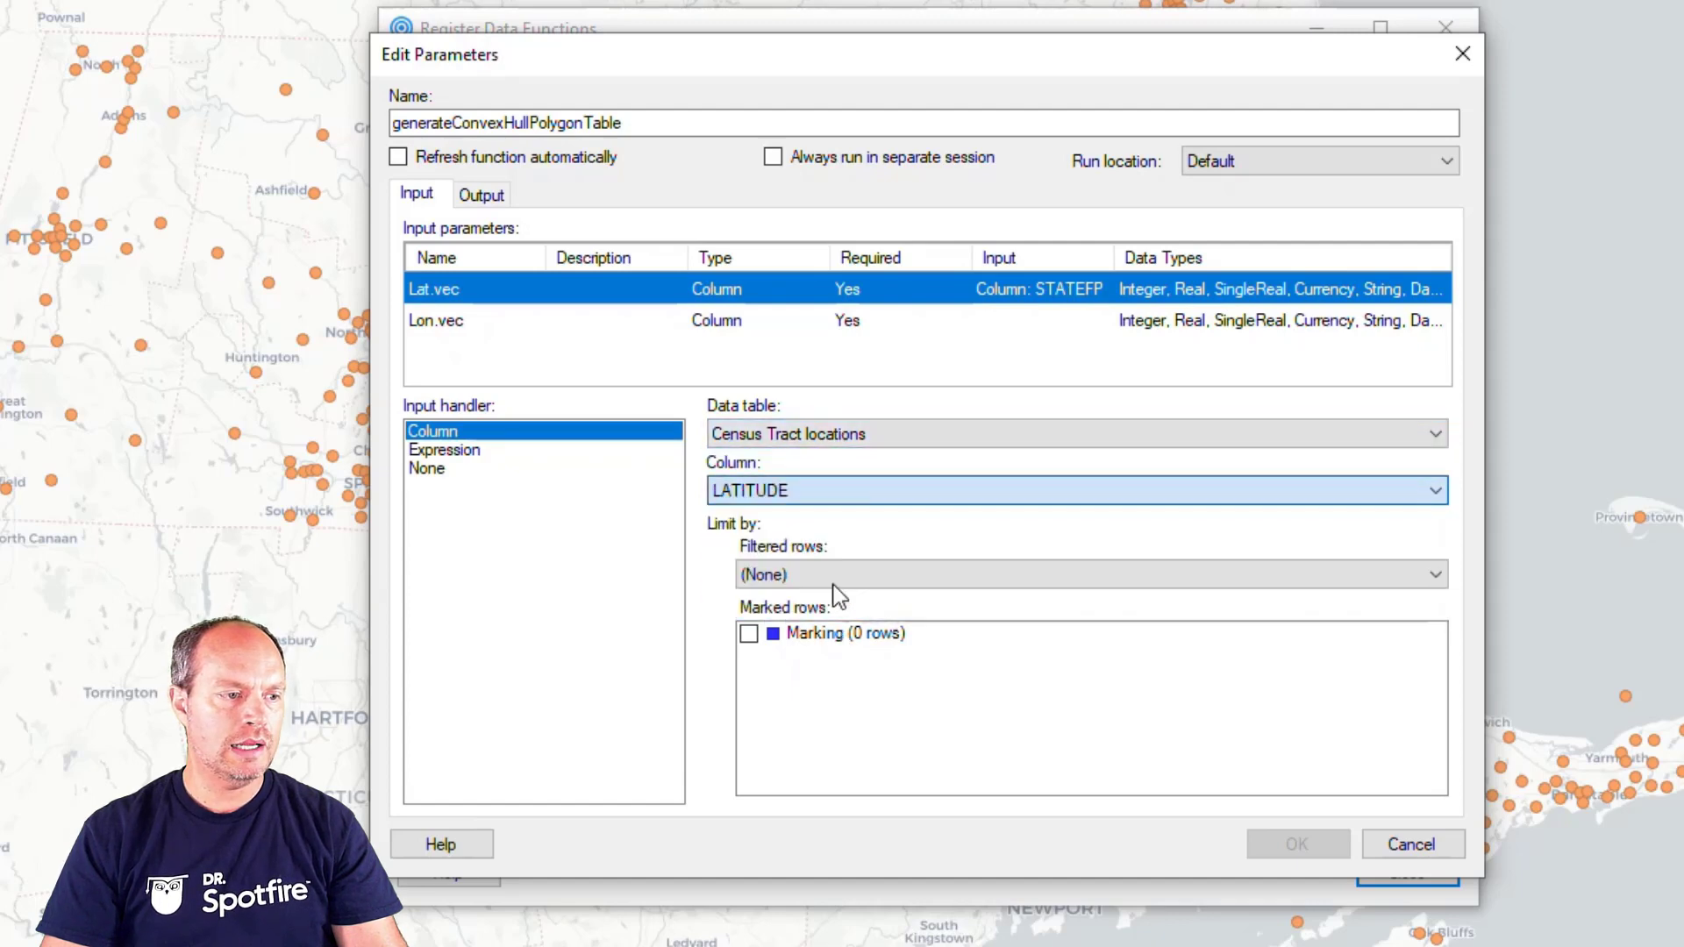
pyautogui.click(750, 633)
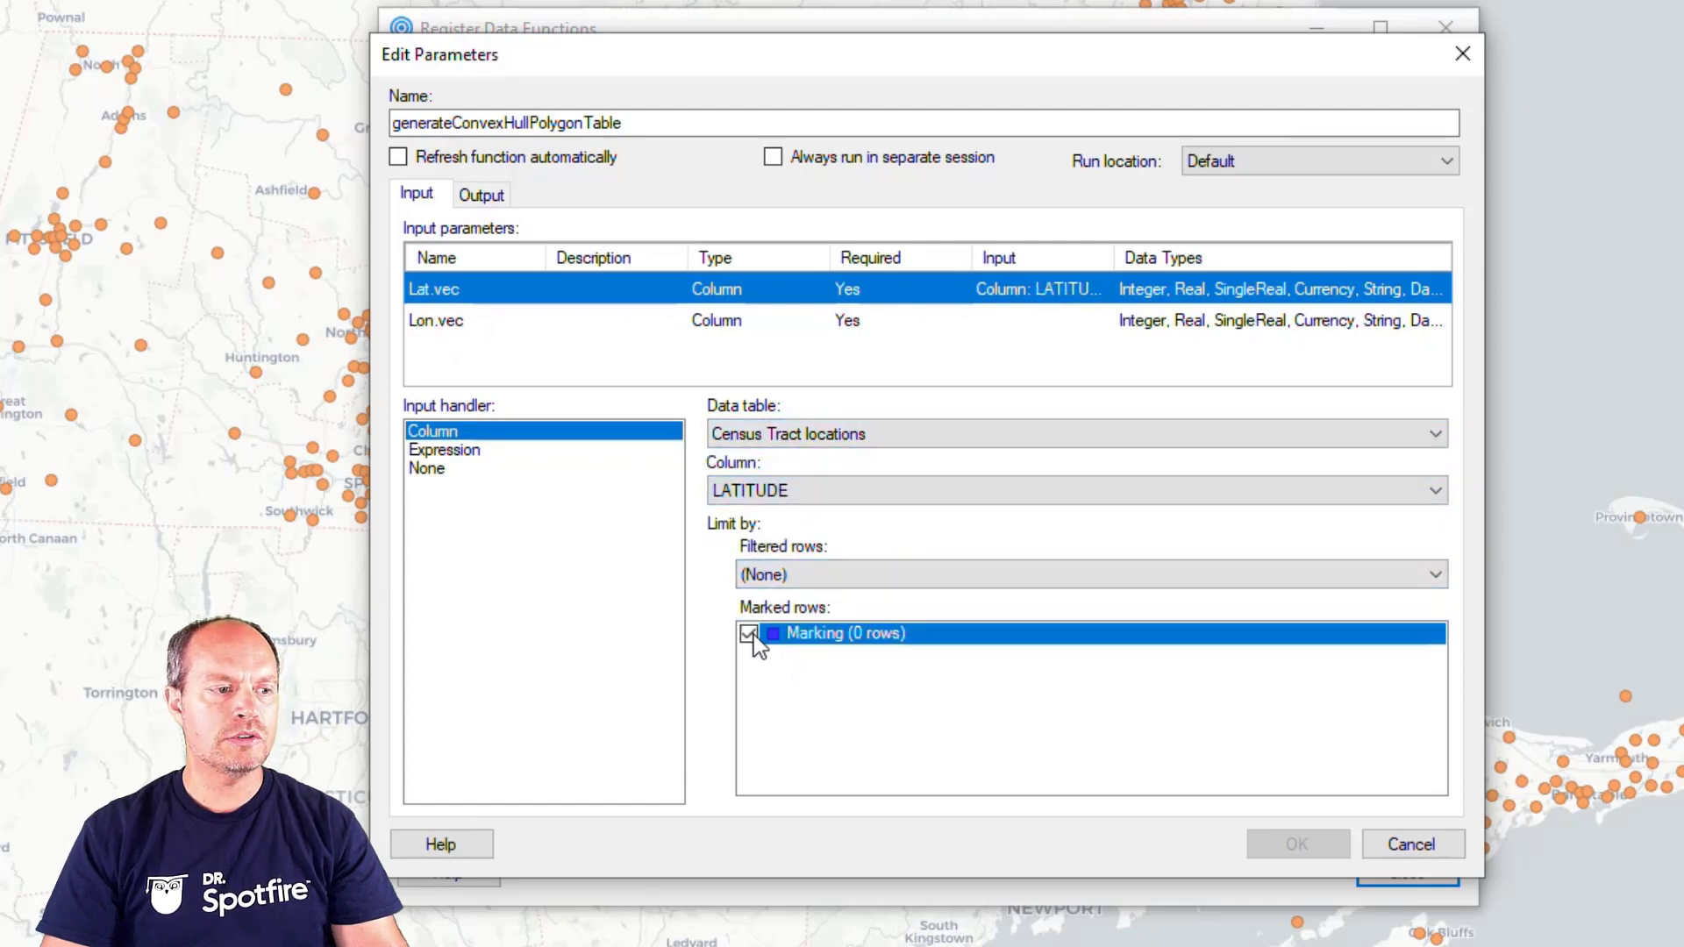
# Step: Map Lon.vec to marked LONGITUDE values from Census Tract locations
pyautogui.click(485, 202)
pyautogui.click(419, 197)
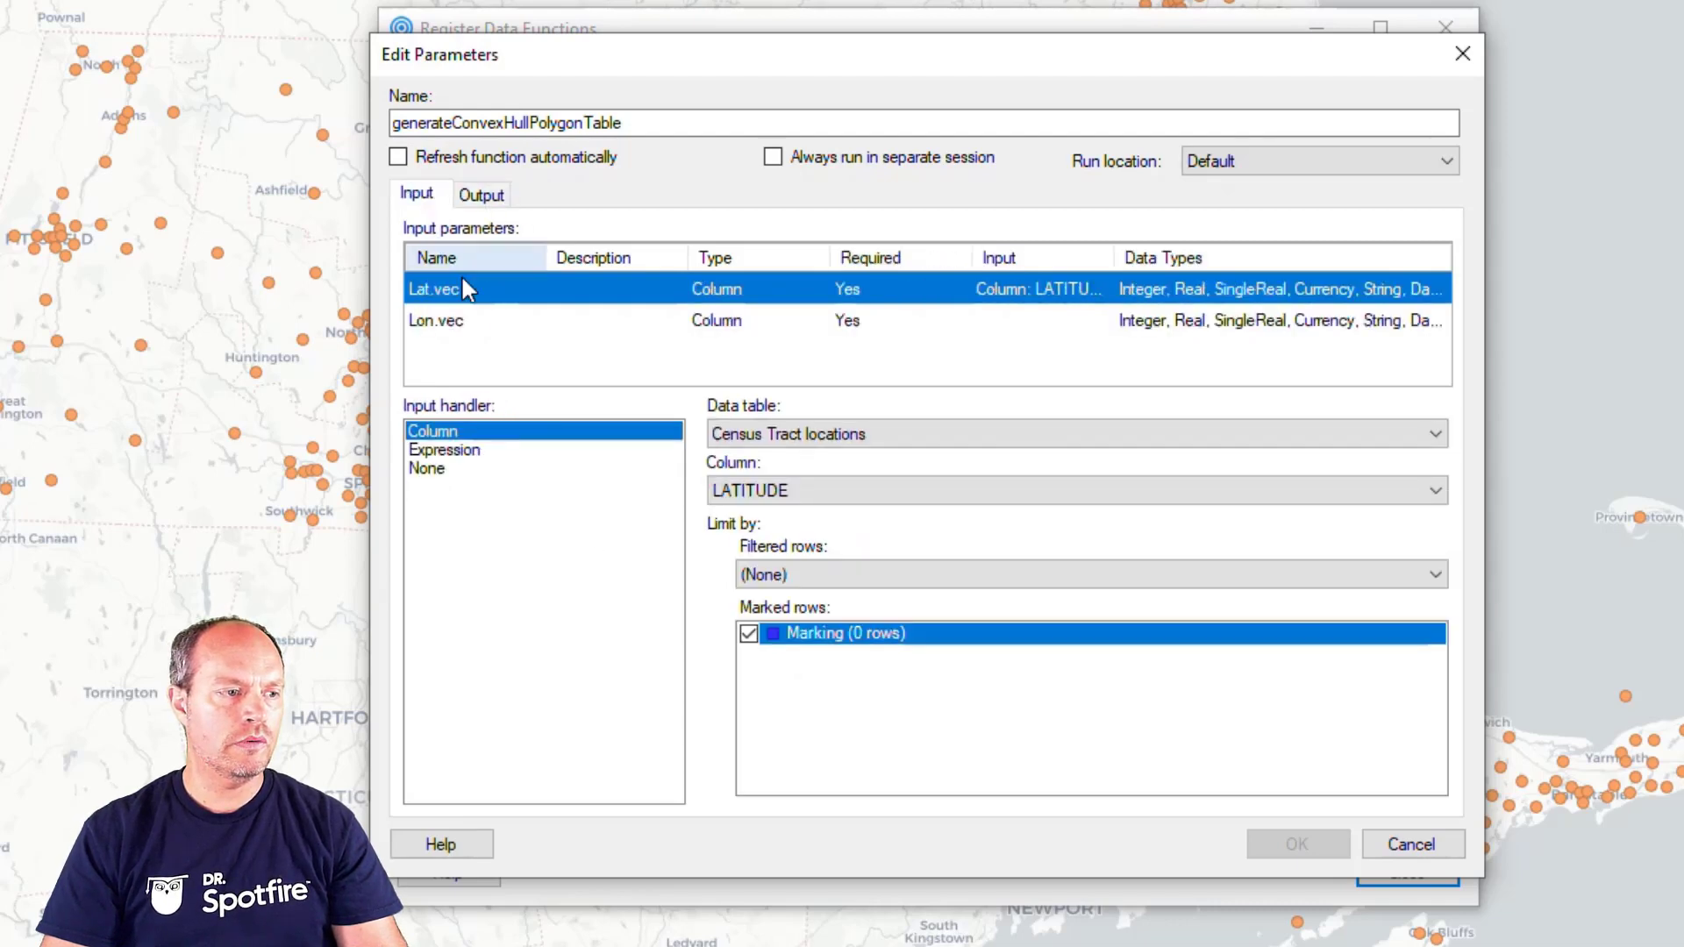
pyautogui.click(481, 320)
pyautogui.click(458, 429)
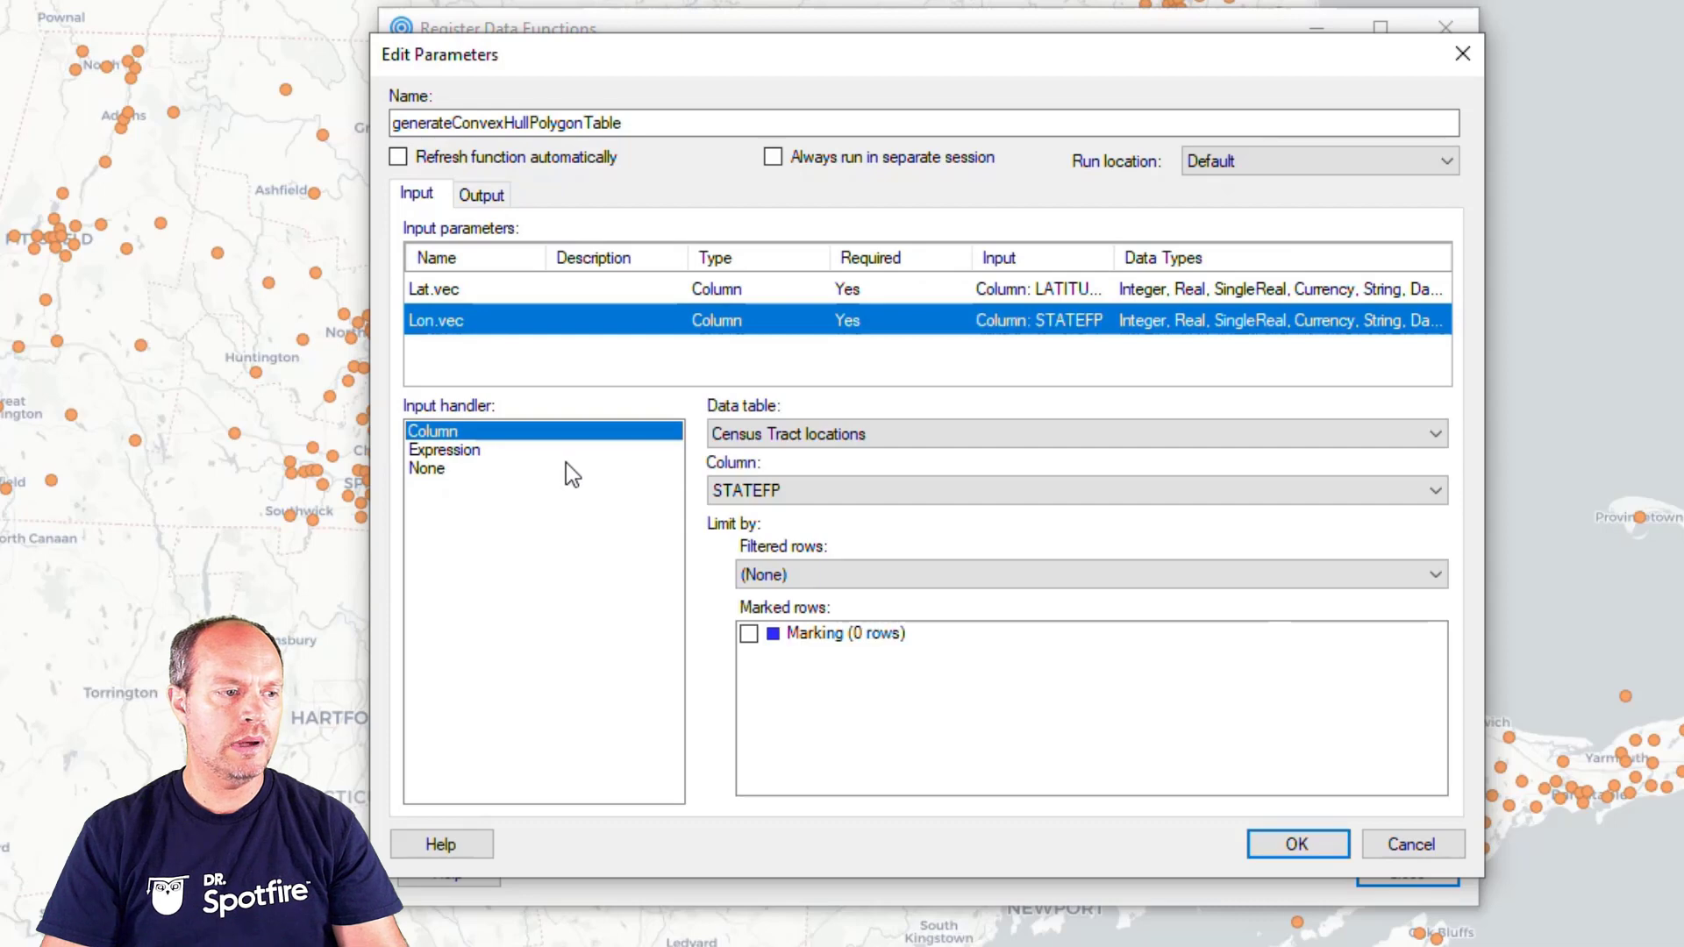
pyautogui.click(812, 439)
pyautogui.click(810, 439)
pyautogui.click(793, 496)
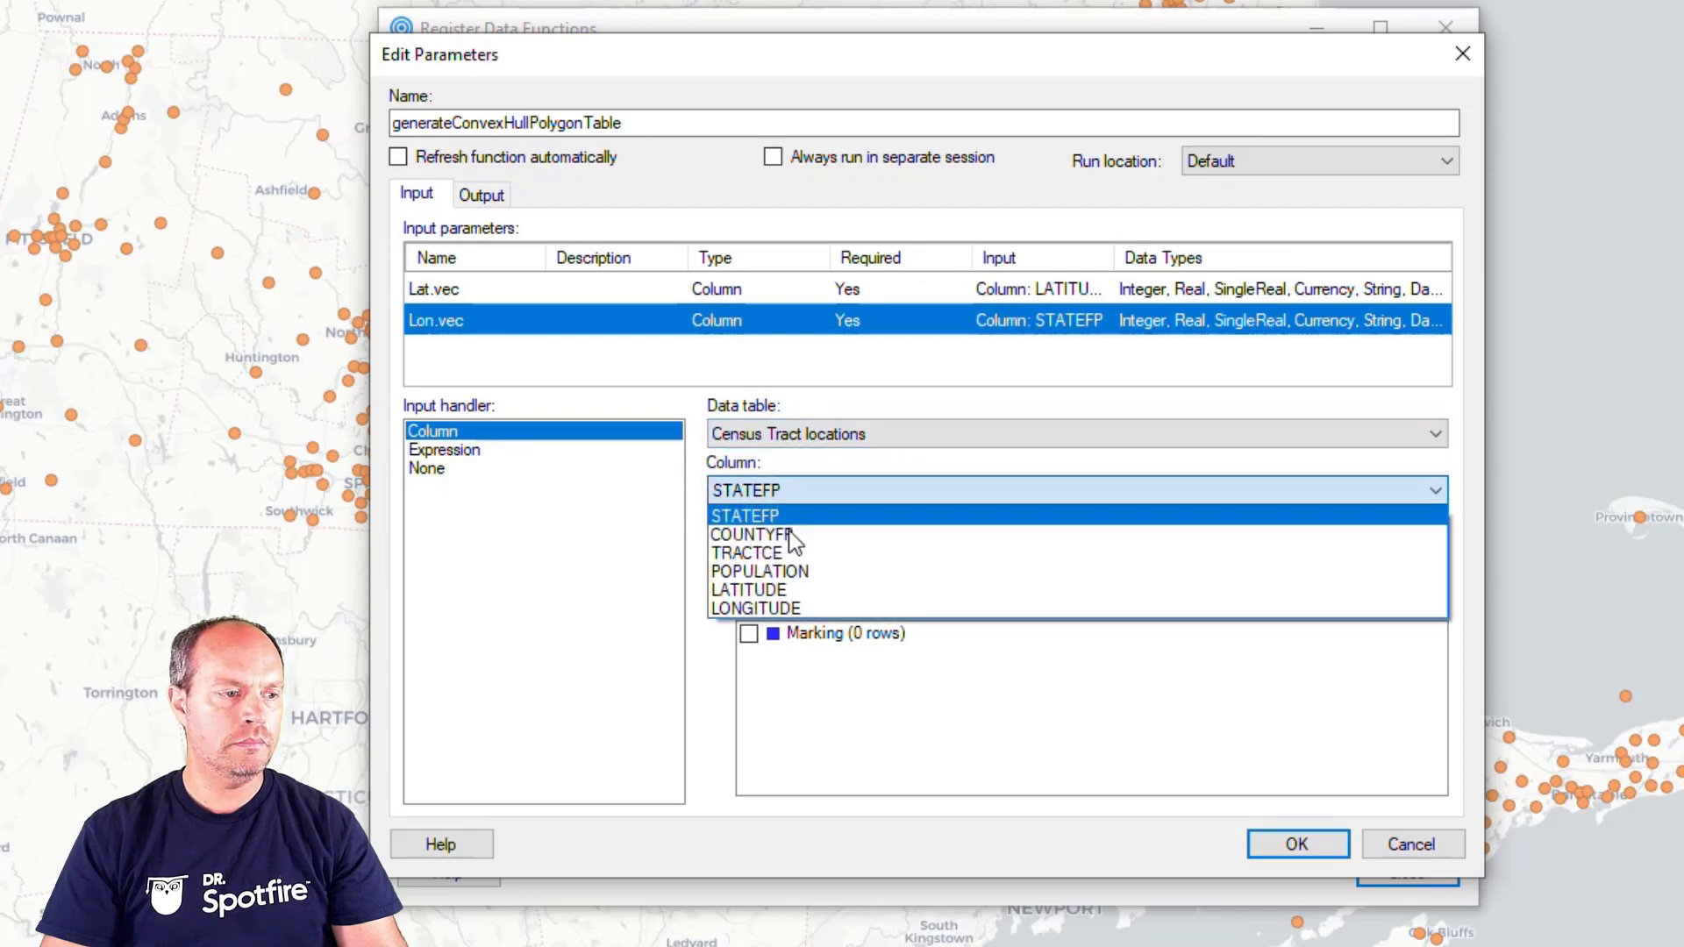
pyautogui.click(784, 608)
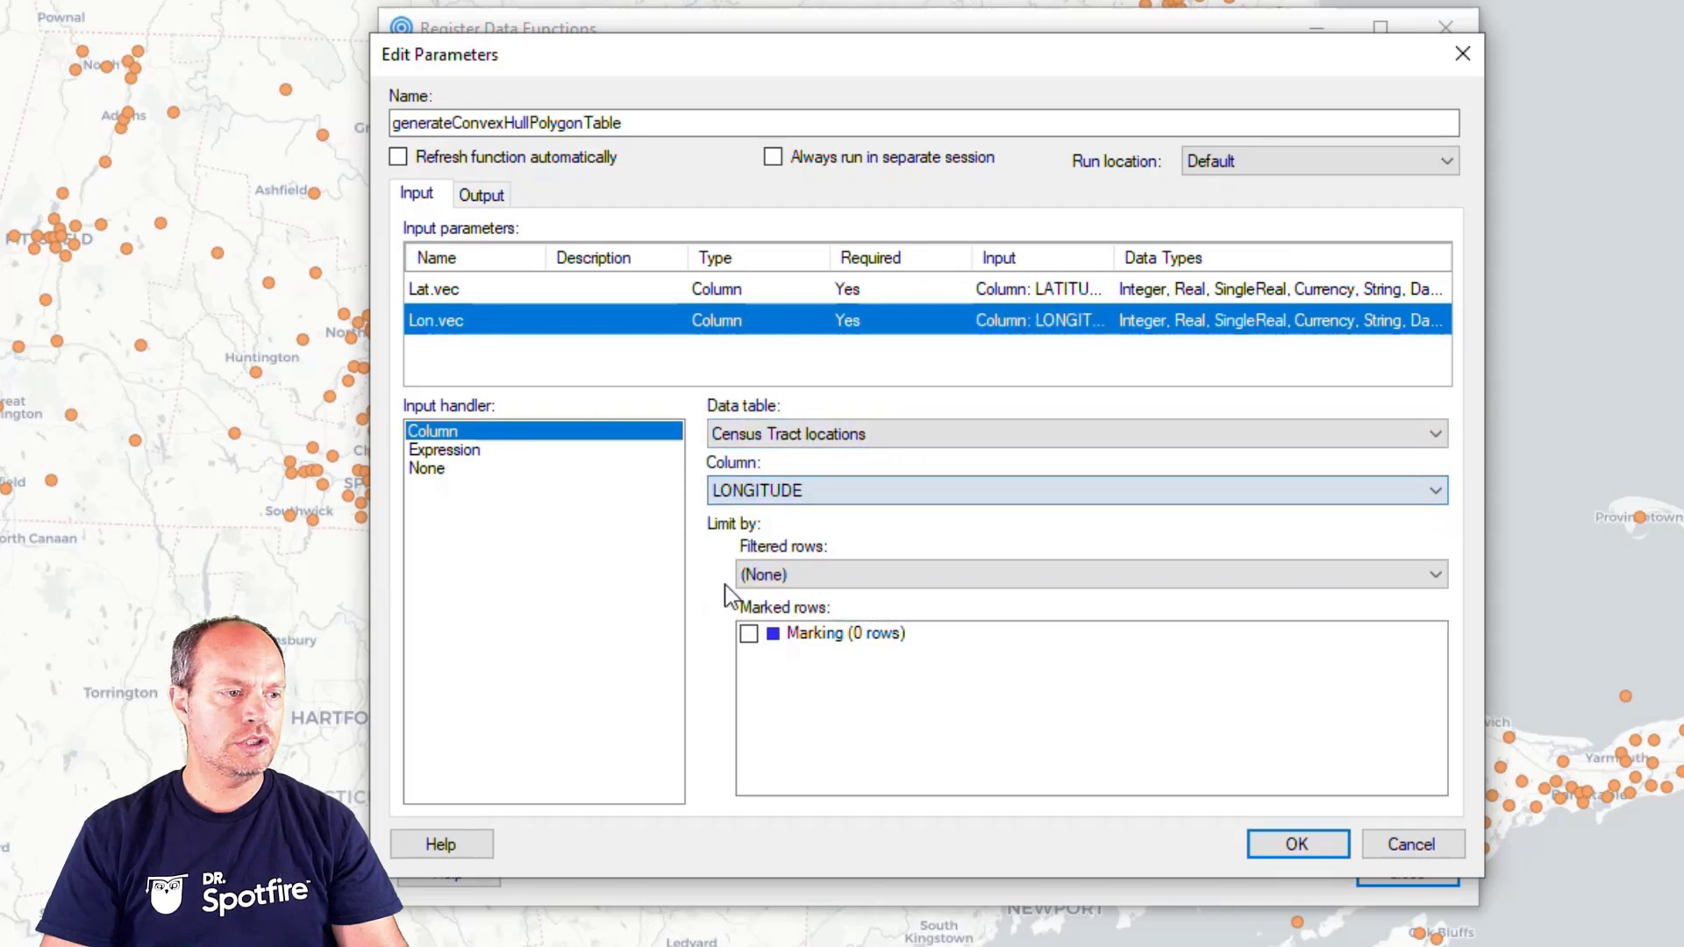
pyautogui.click(749, 633)
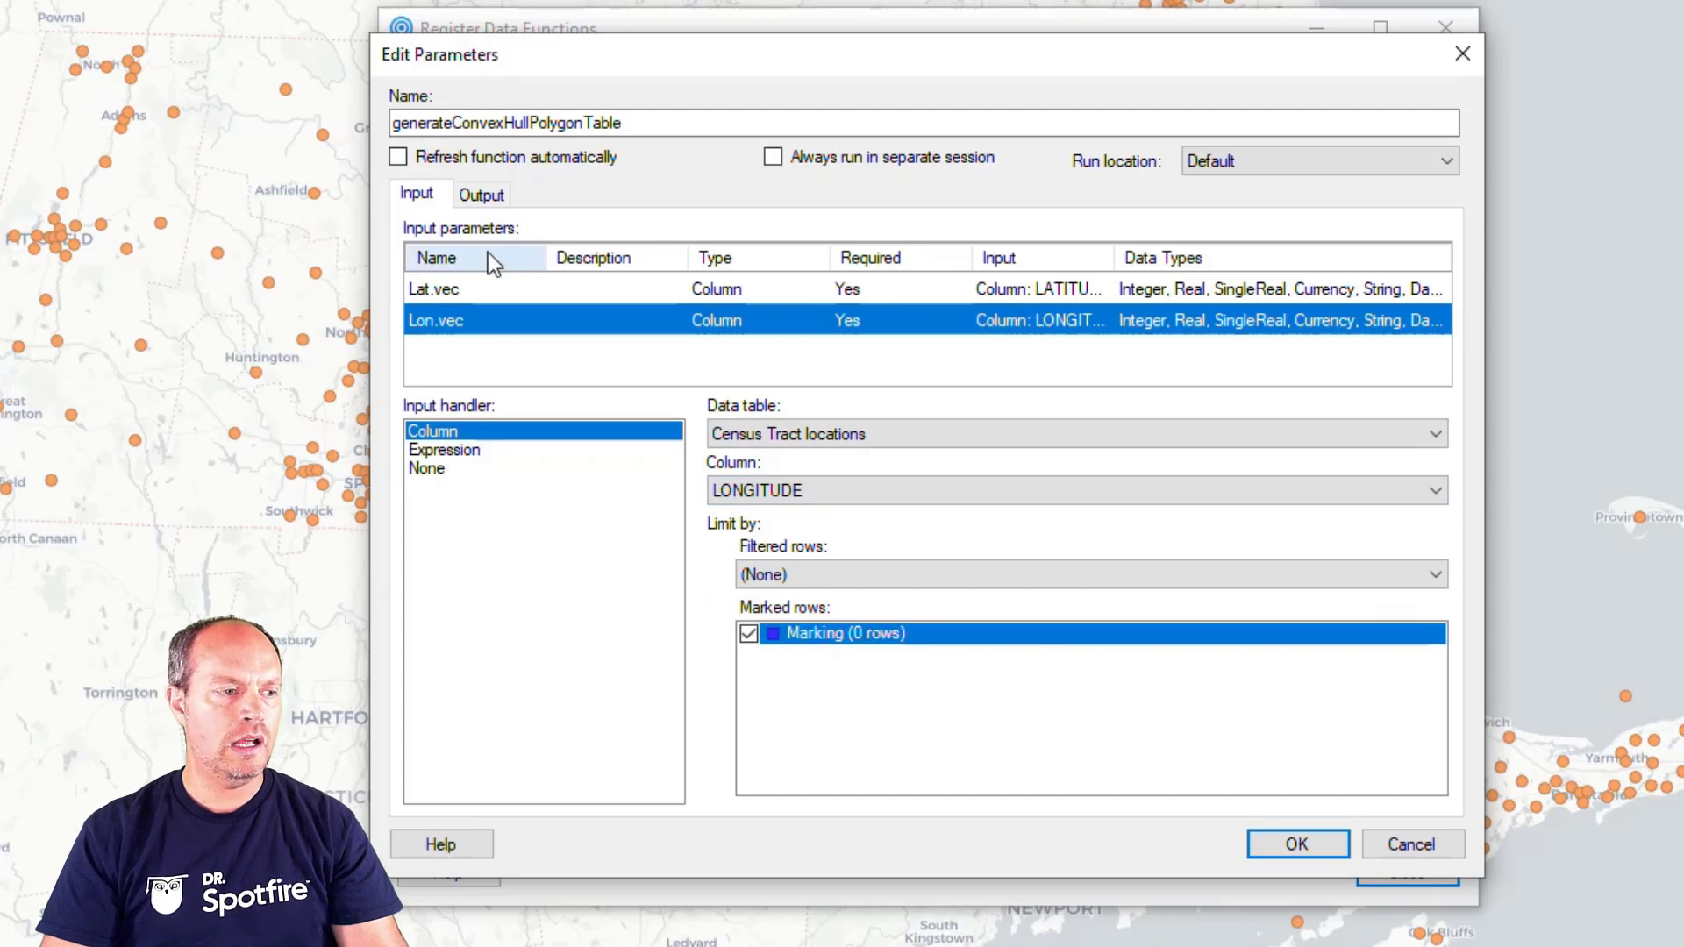
# Step: Send polygonTable to a new data table with automatic refresh and apply the mappings
pyautogui.click(482, 194)
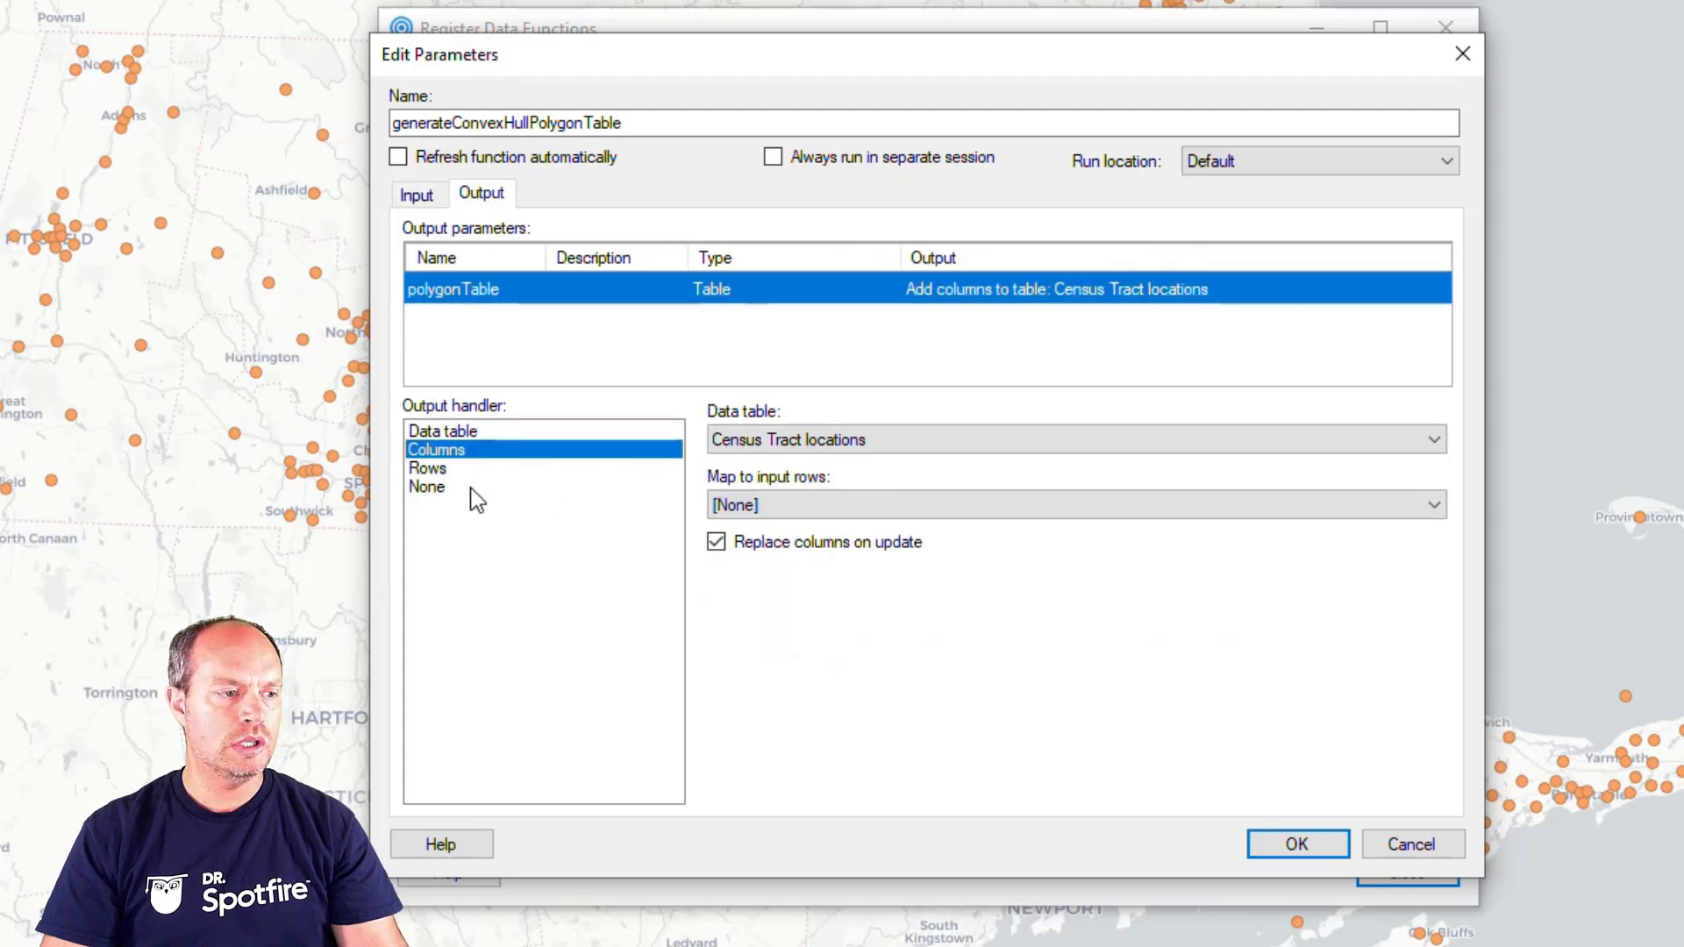
pyautogui.click(462, 431)
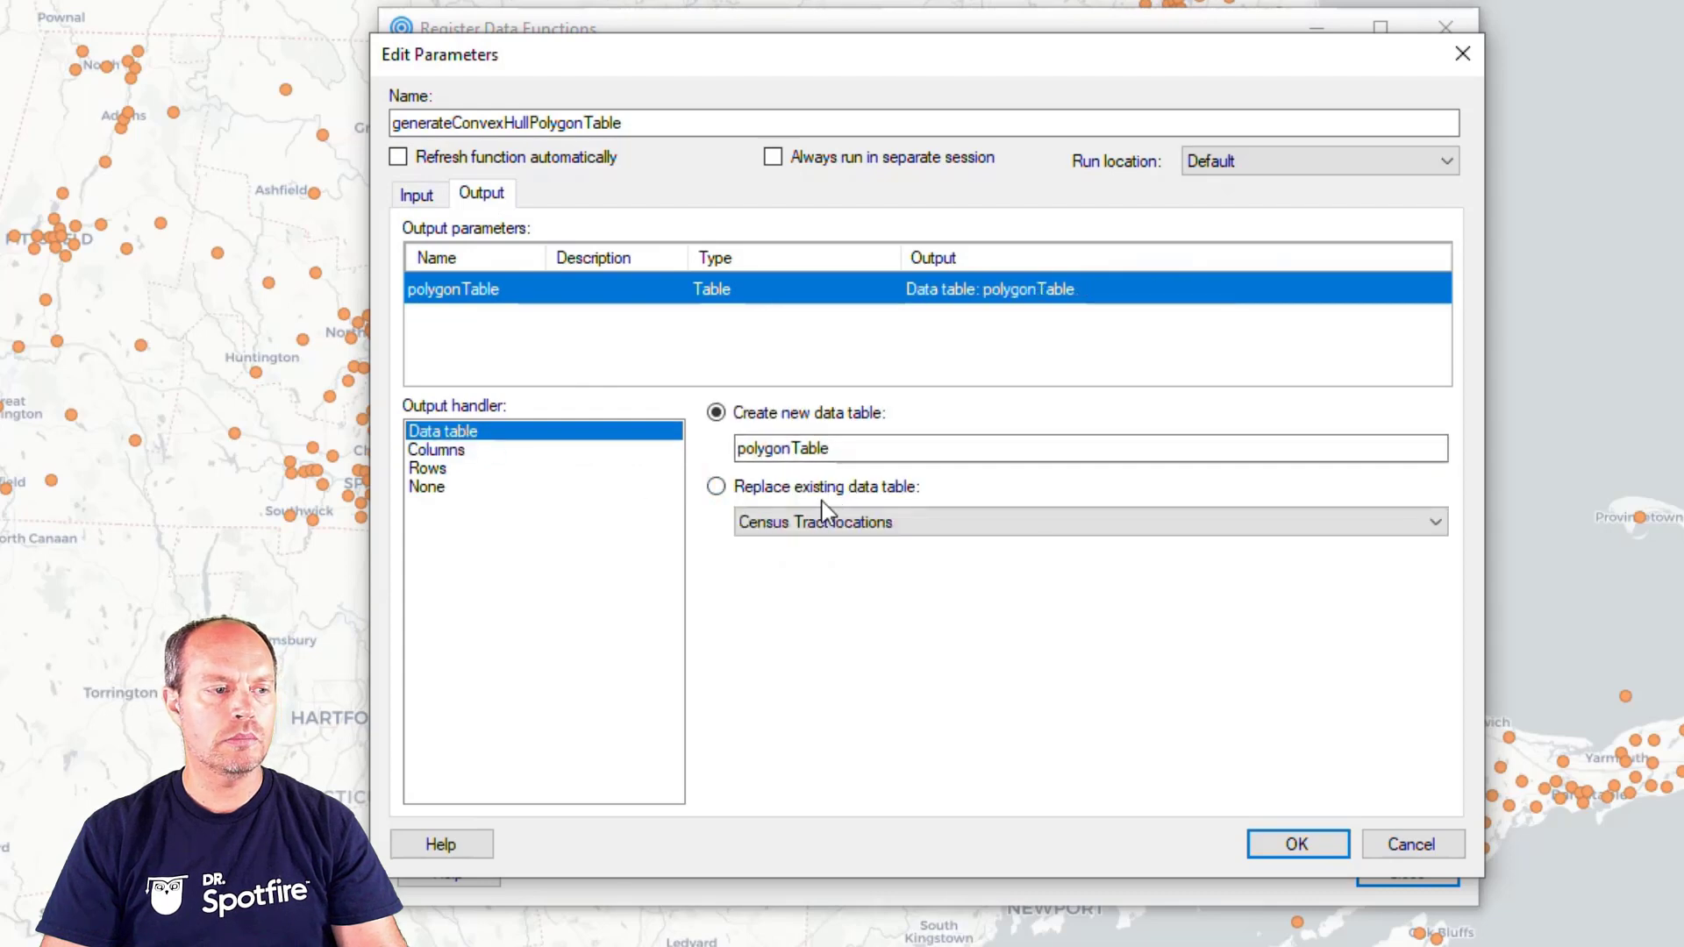
pyautogui.click(426, 164)
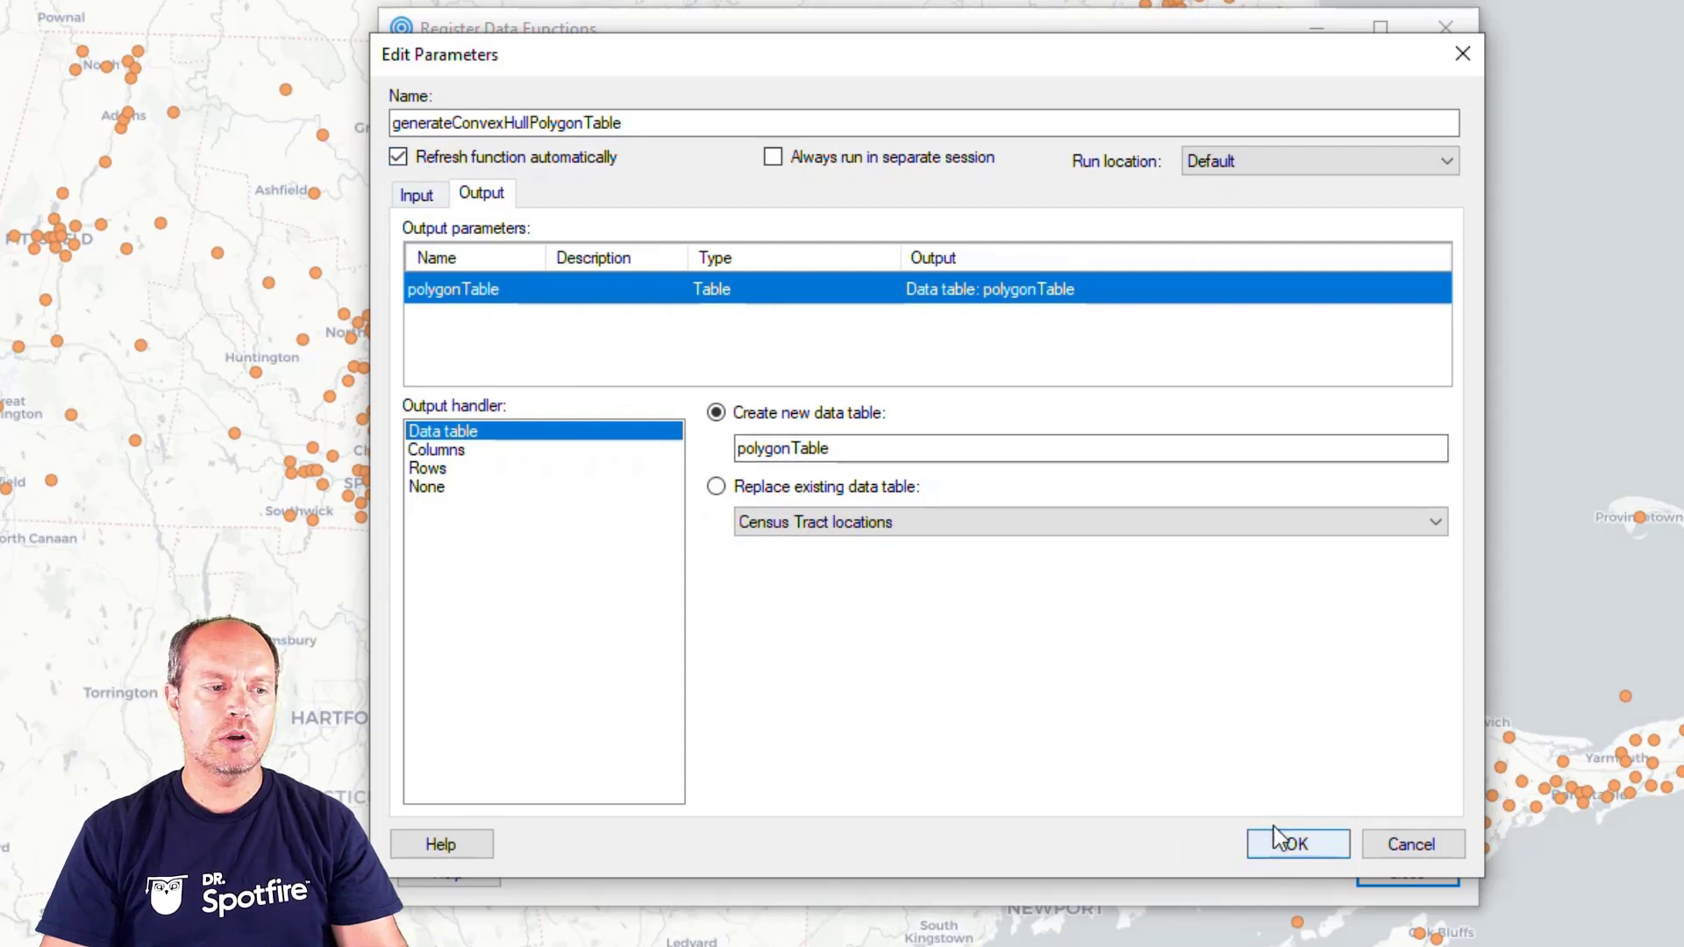
pyautogui.click(1289, 846)
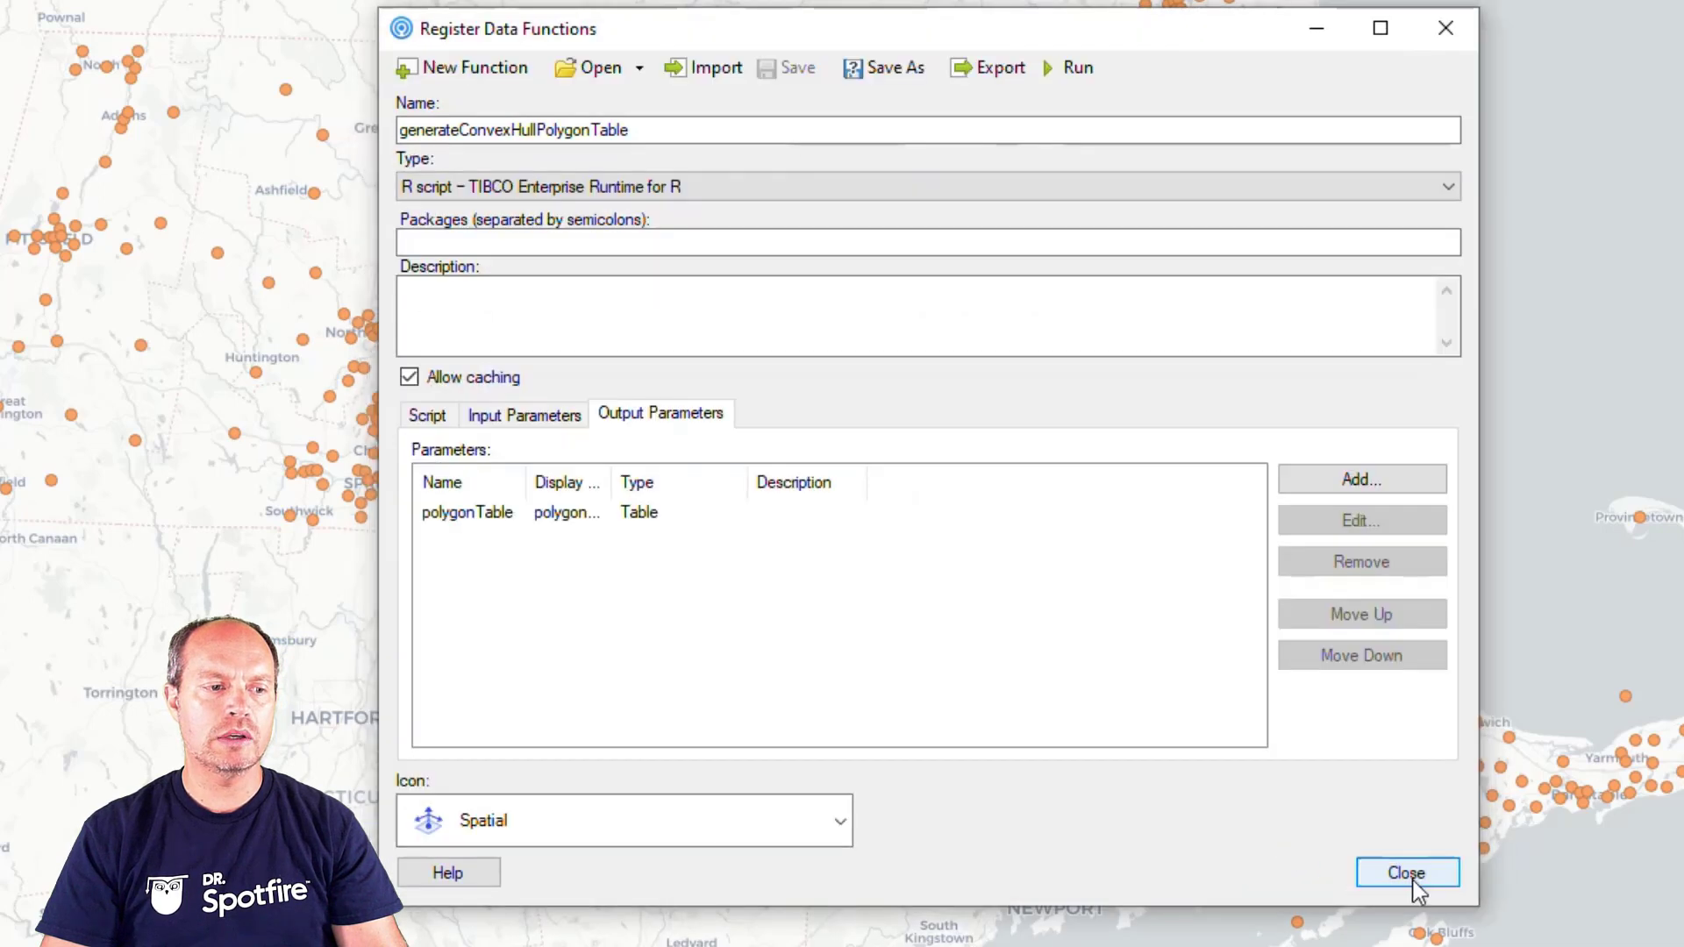
# Step: Close Data Function Properties, declining to save generateConvexHullPolygonTable to the library
pyautogui.click(1409, 876)
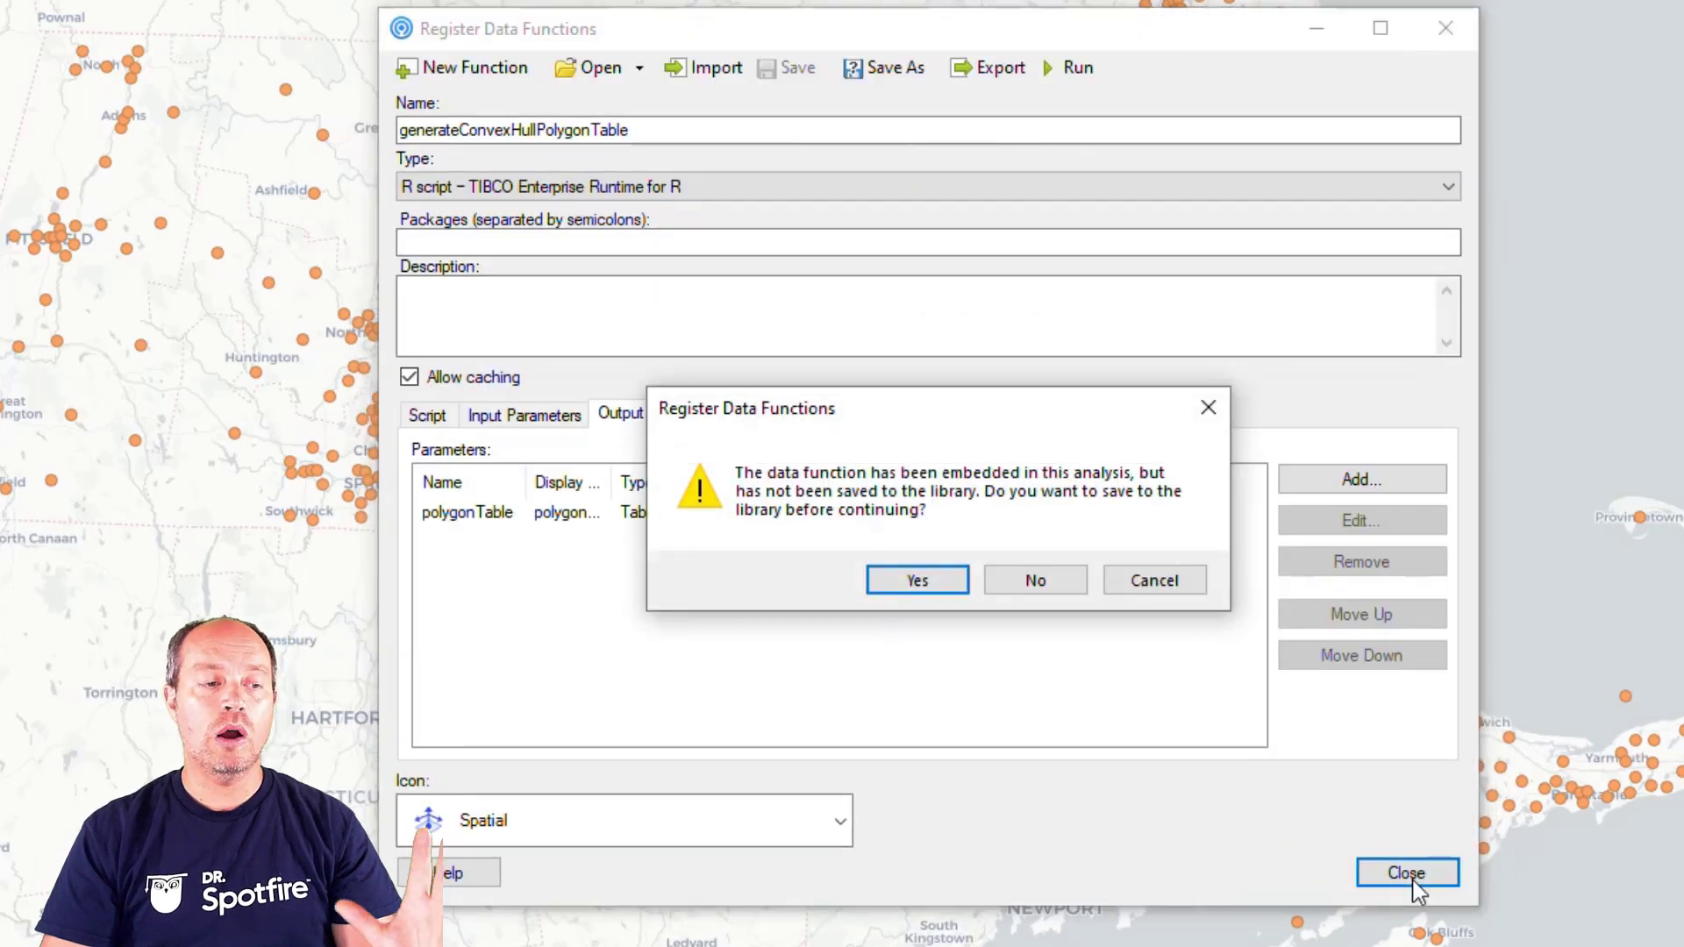
pyautogui.click(1027, 581)
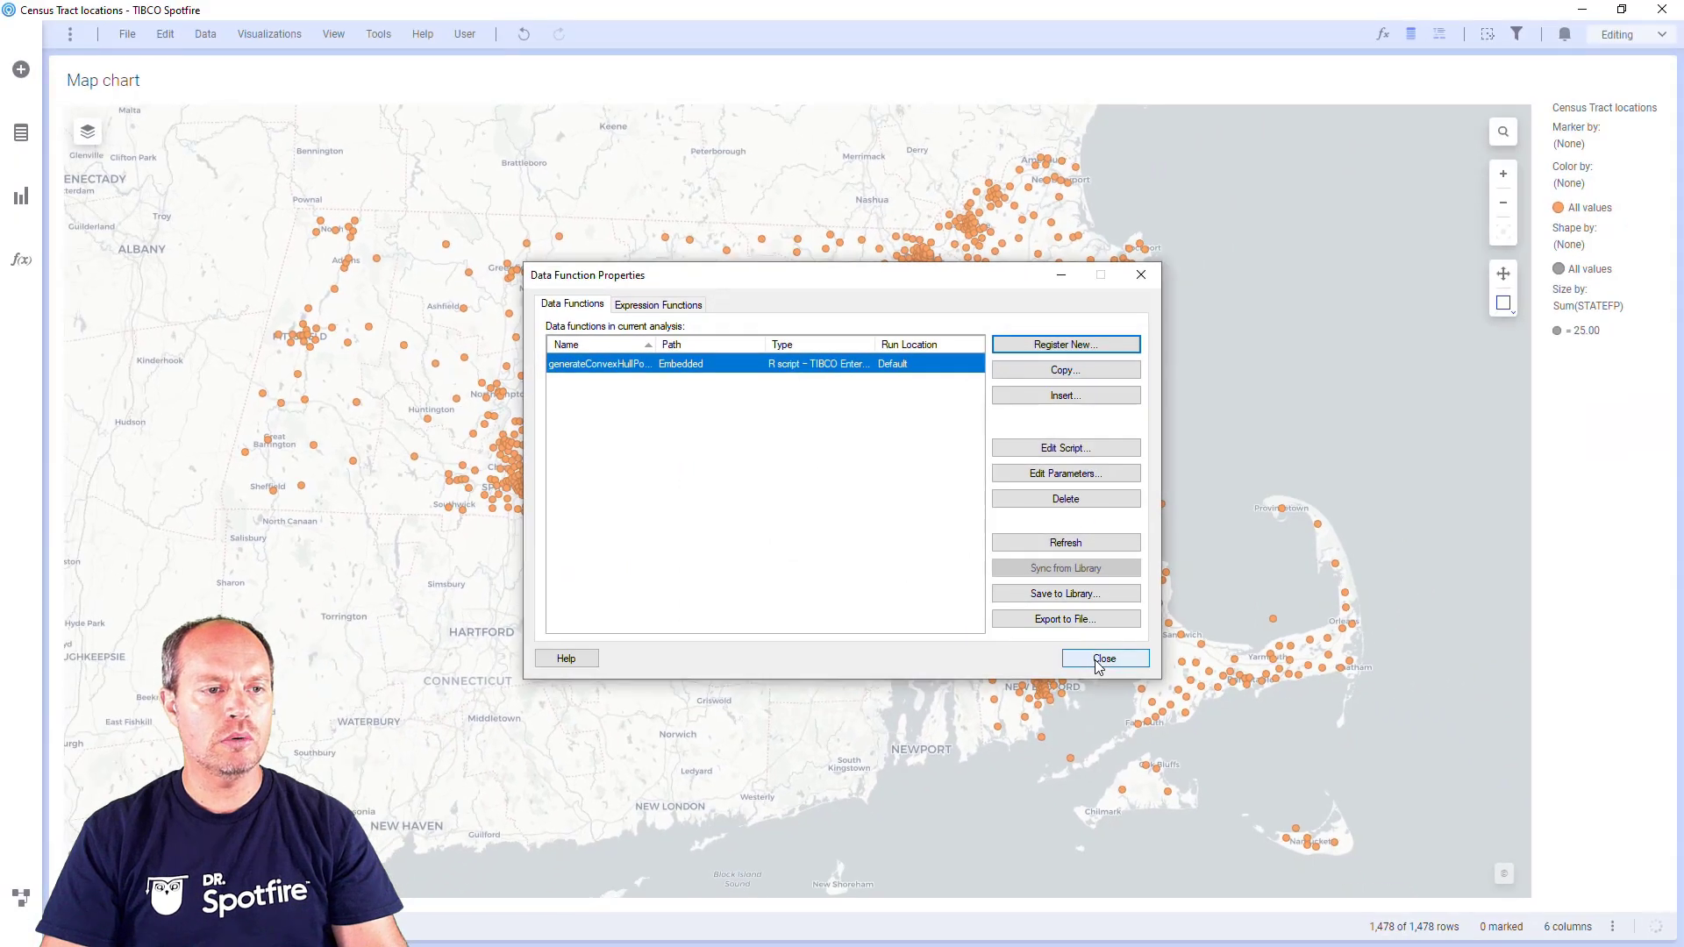
# Step: Mark 101 census tract points near Waltham and check the convex-hull function's background progress
pyautogui.click(1098, 665)
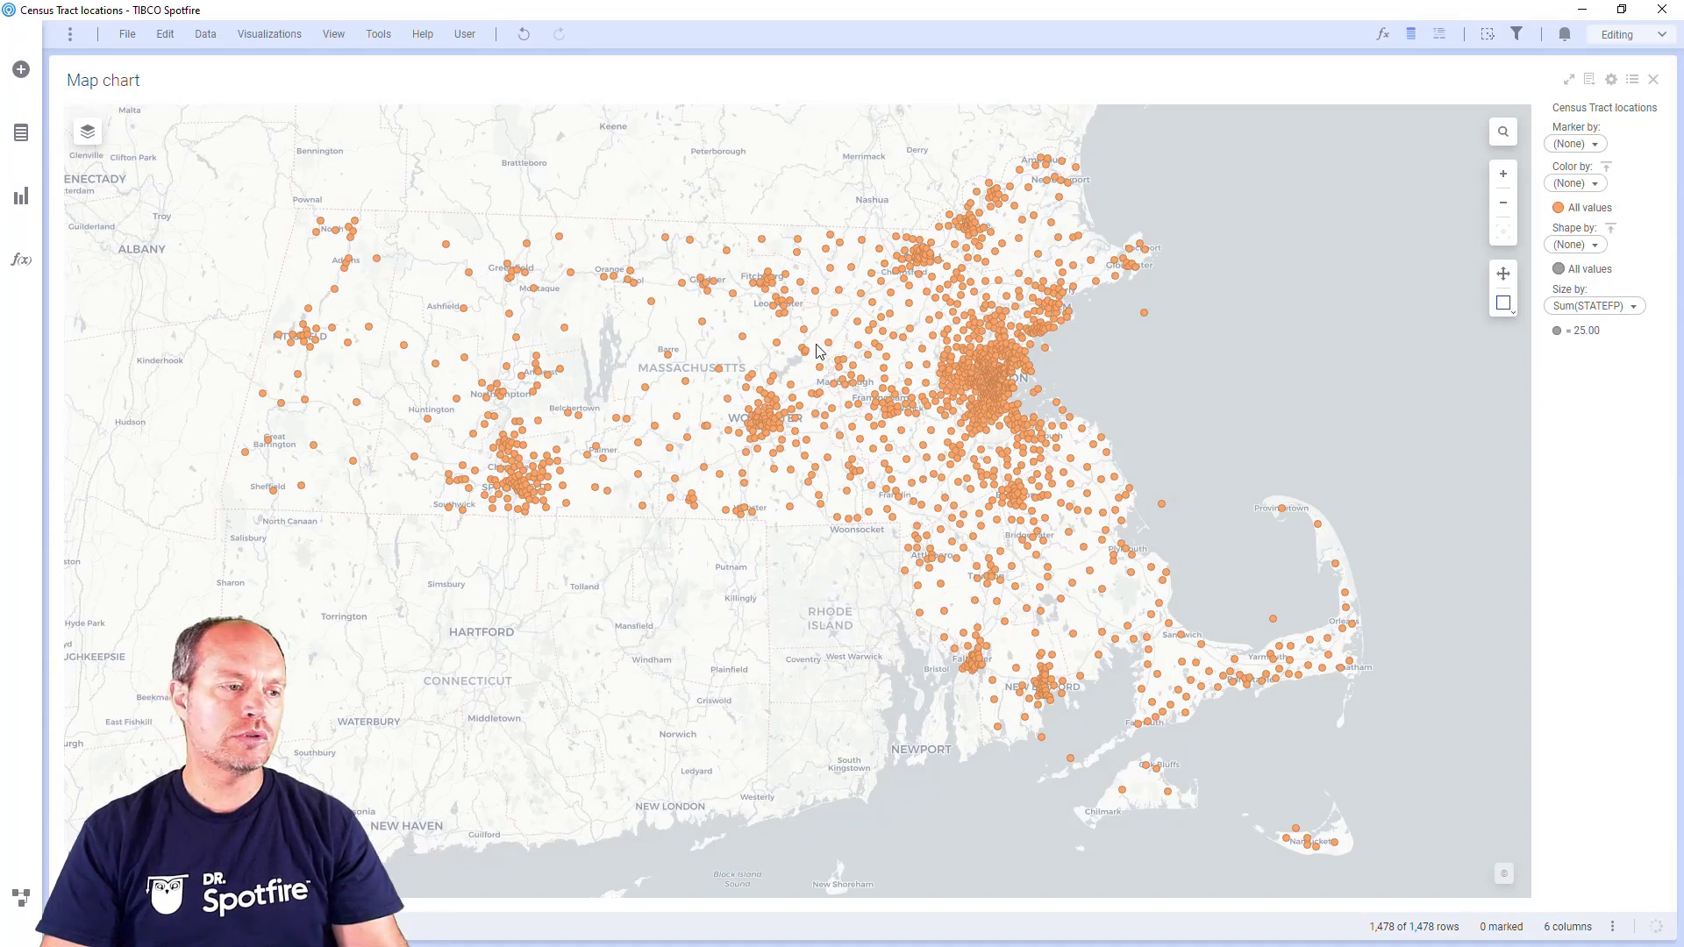
pyautogui.moveTo(888, 452); pyautogui.dragTo(955, 483)
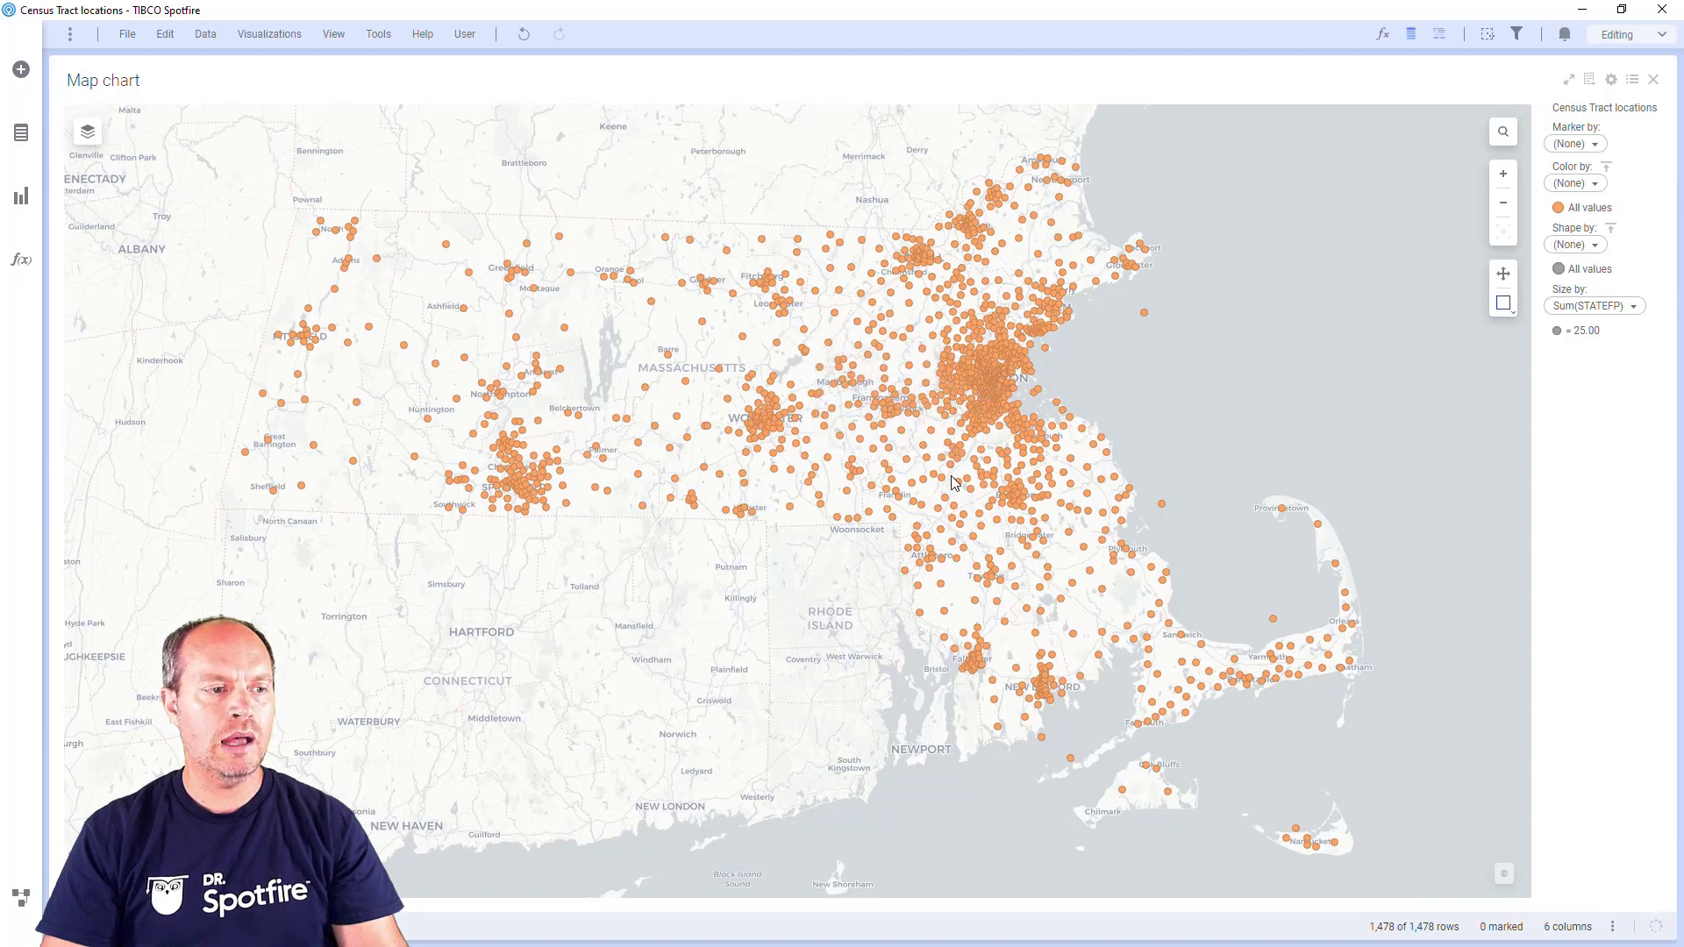
pyautogui.click(1654, 922)
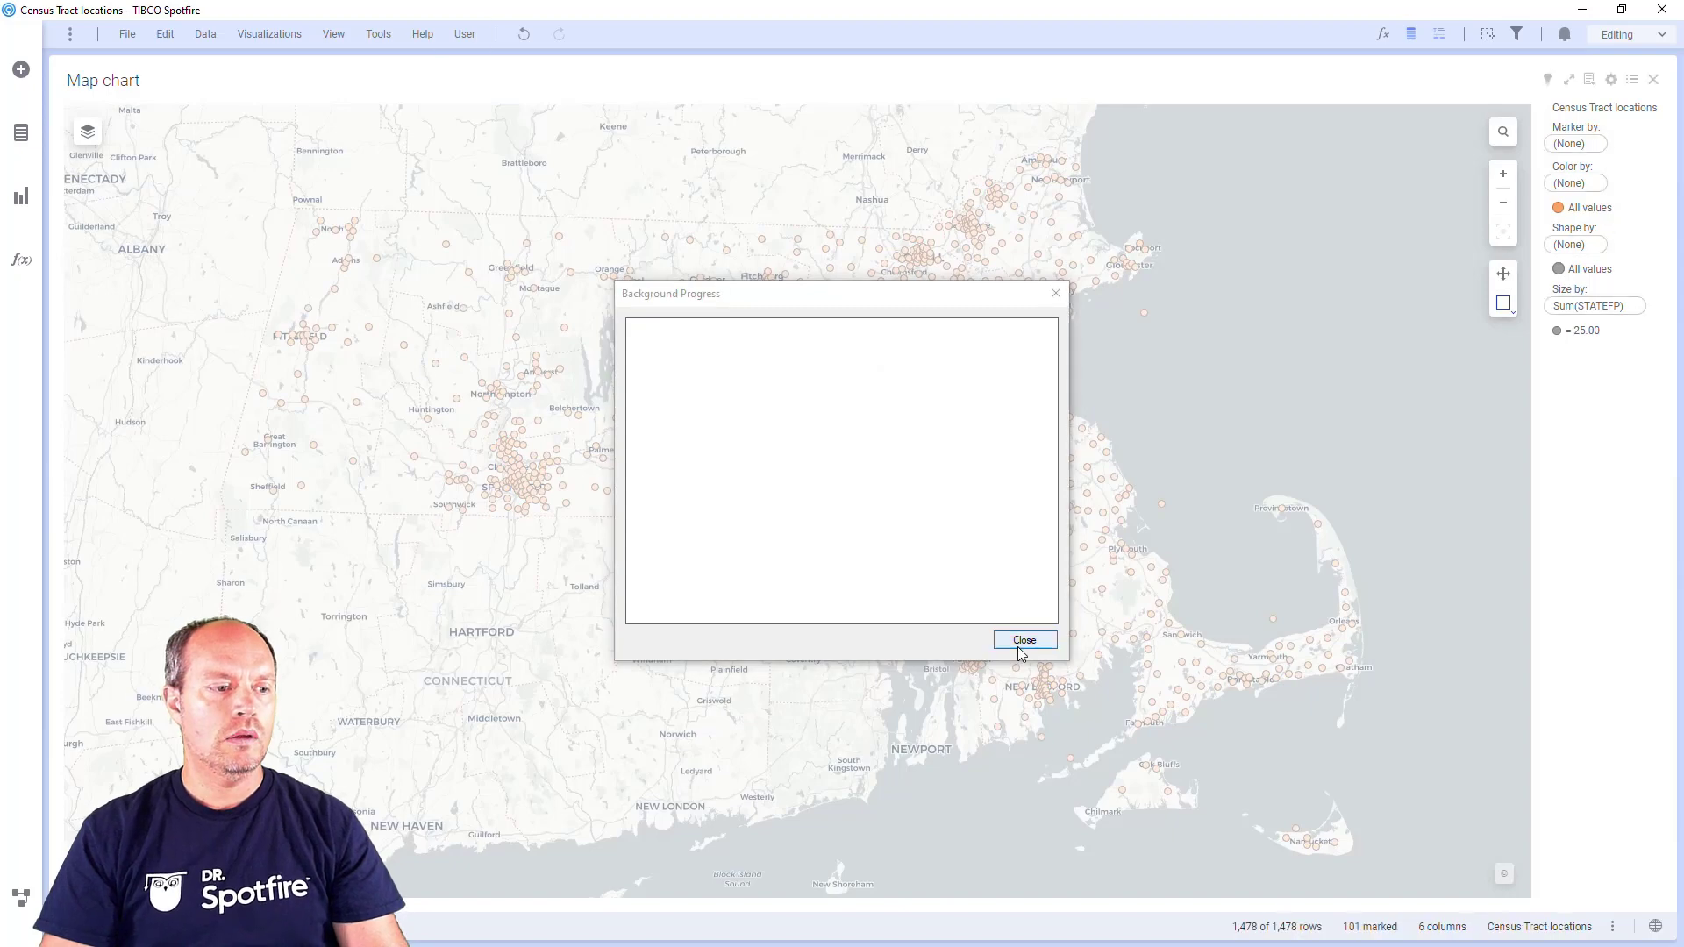
pyautogui.click(1023, 641)
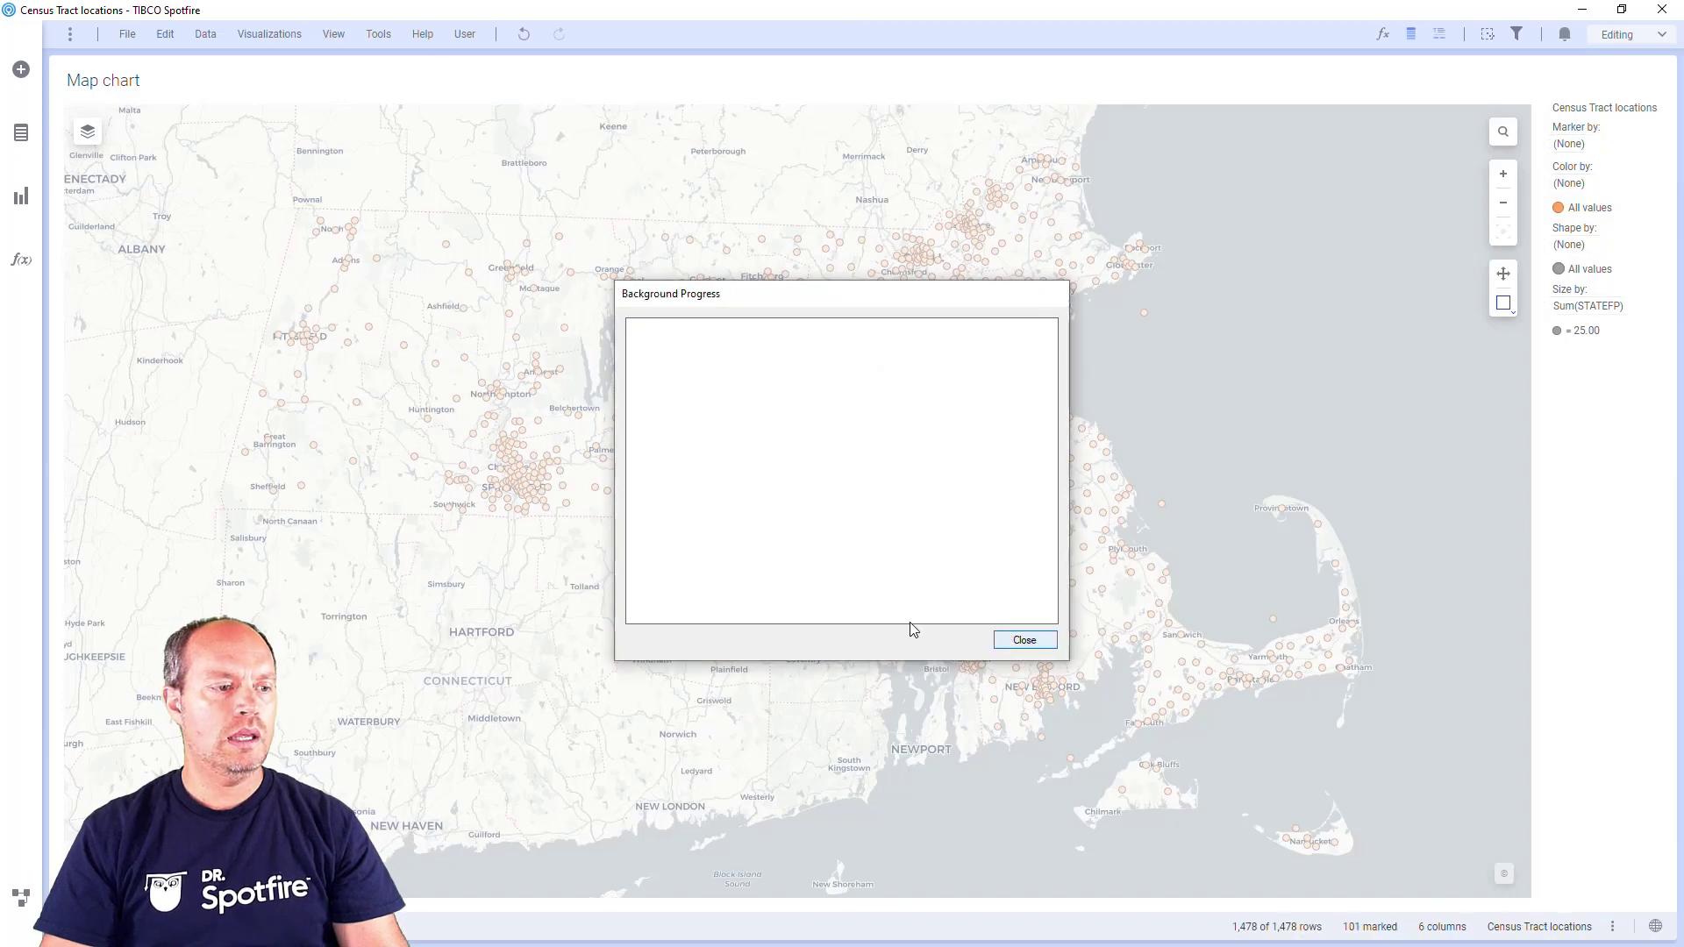
pyautogui.click(22, 197)
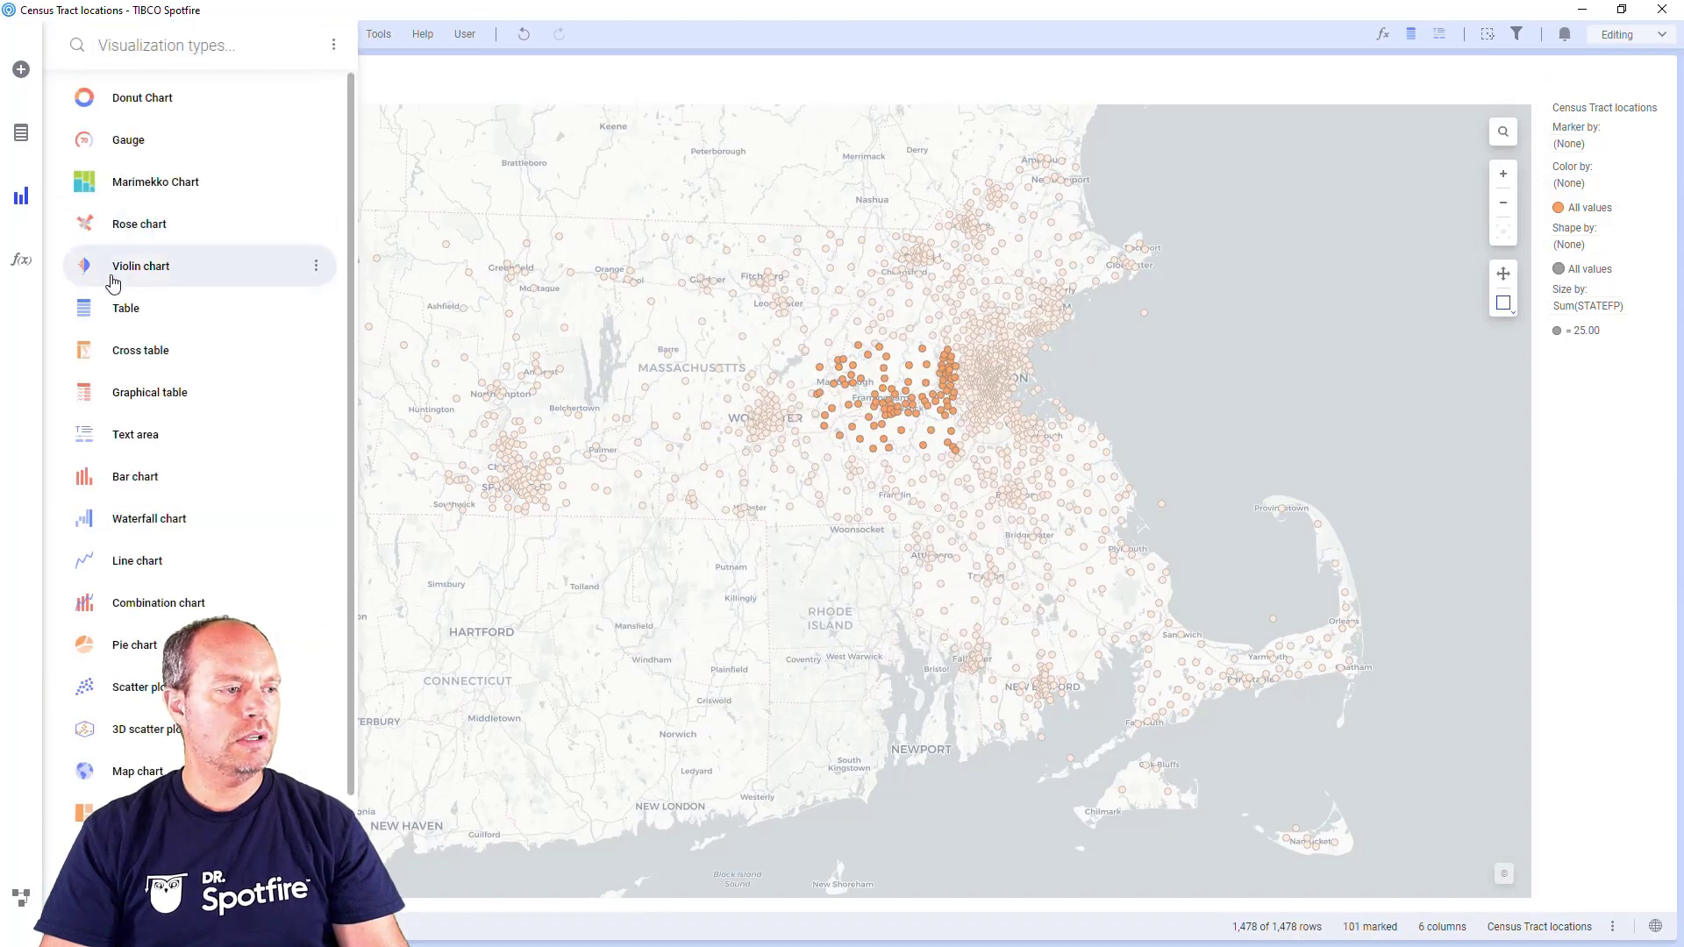
pyautogui.click(191, 305)
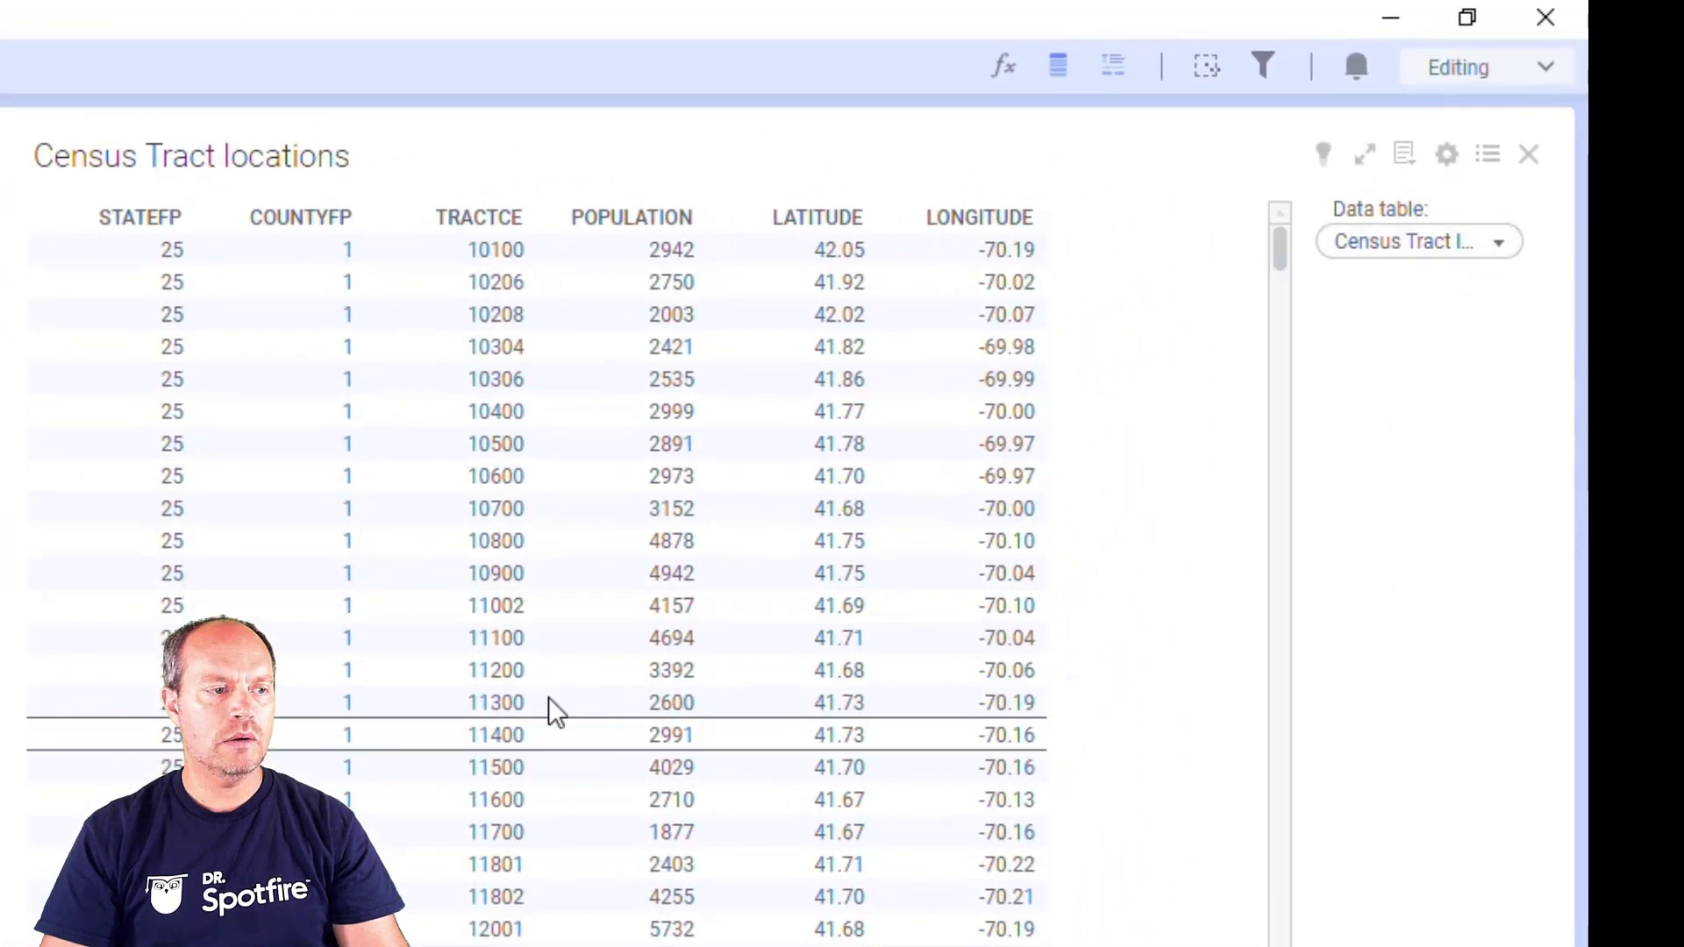
pyautogui.click(1489, 244)
pyautogui.click(1448, 295)
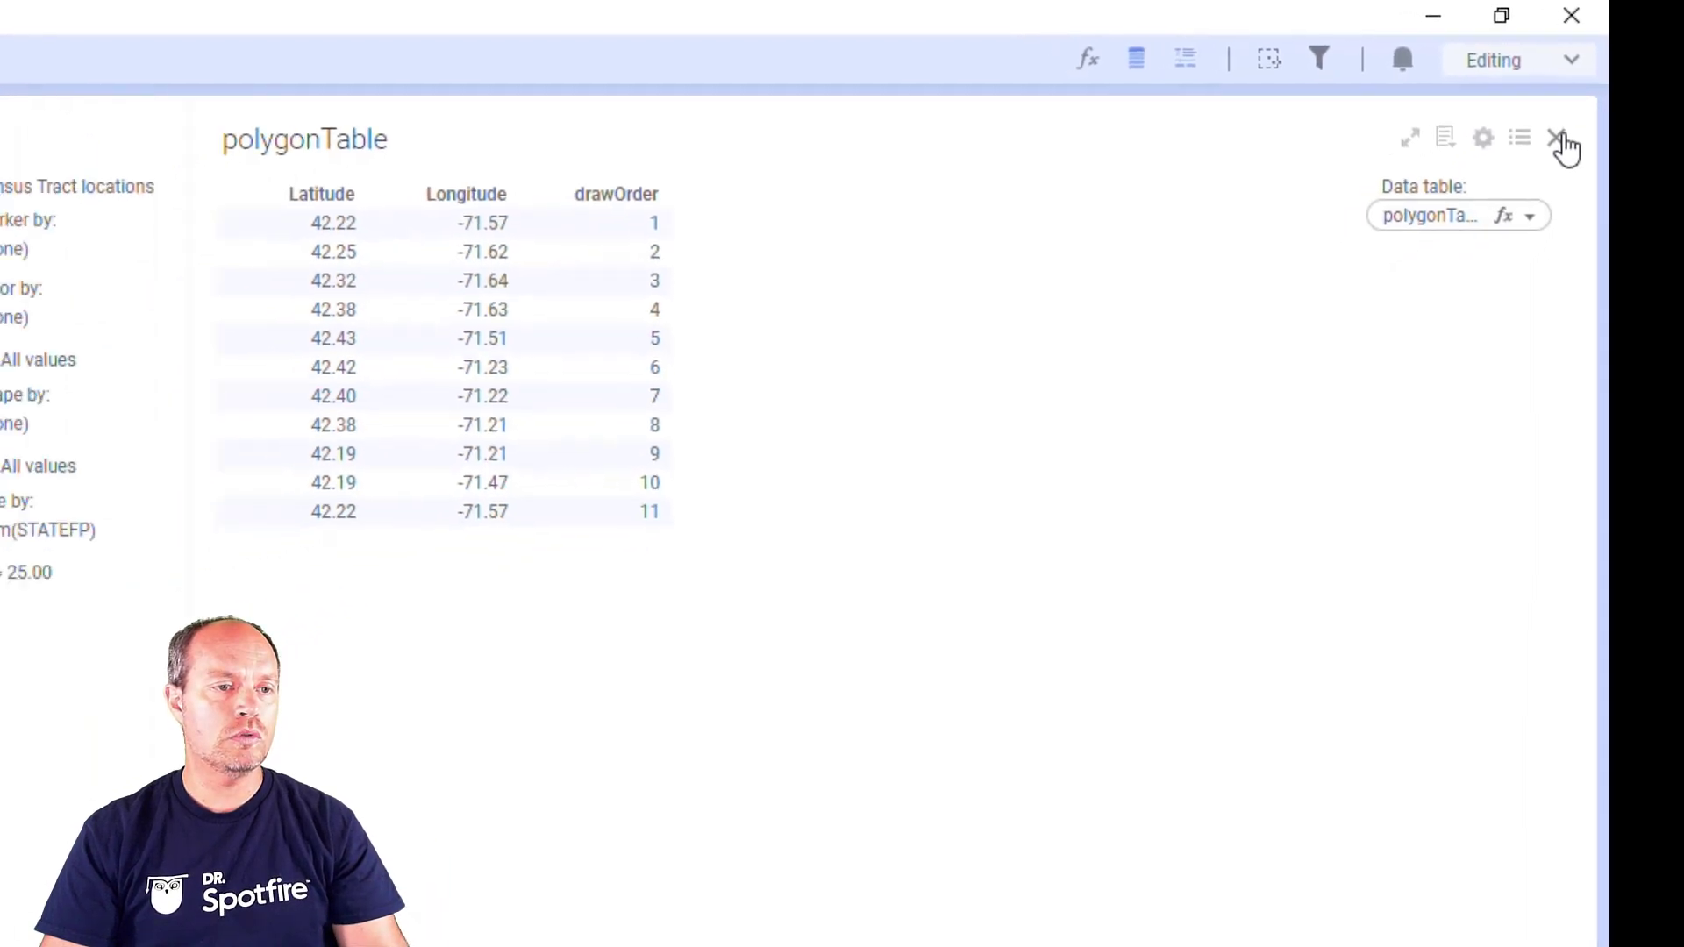
pyautogui.click(1559, 139)
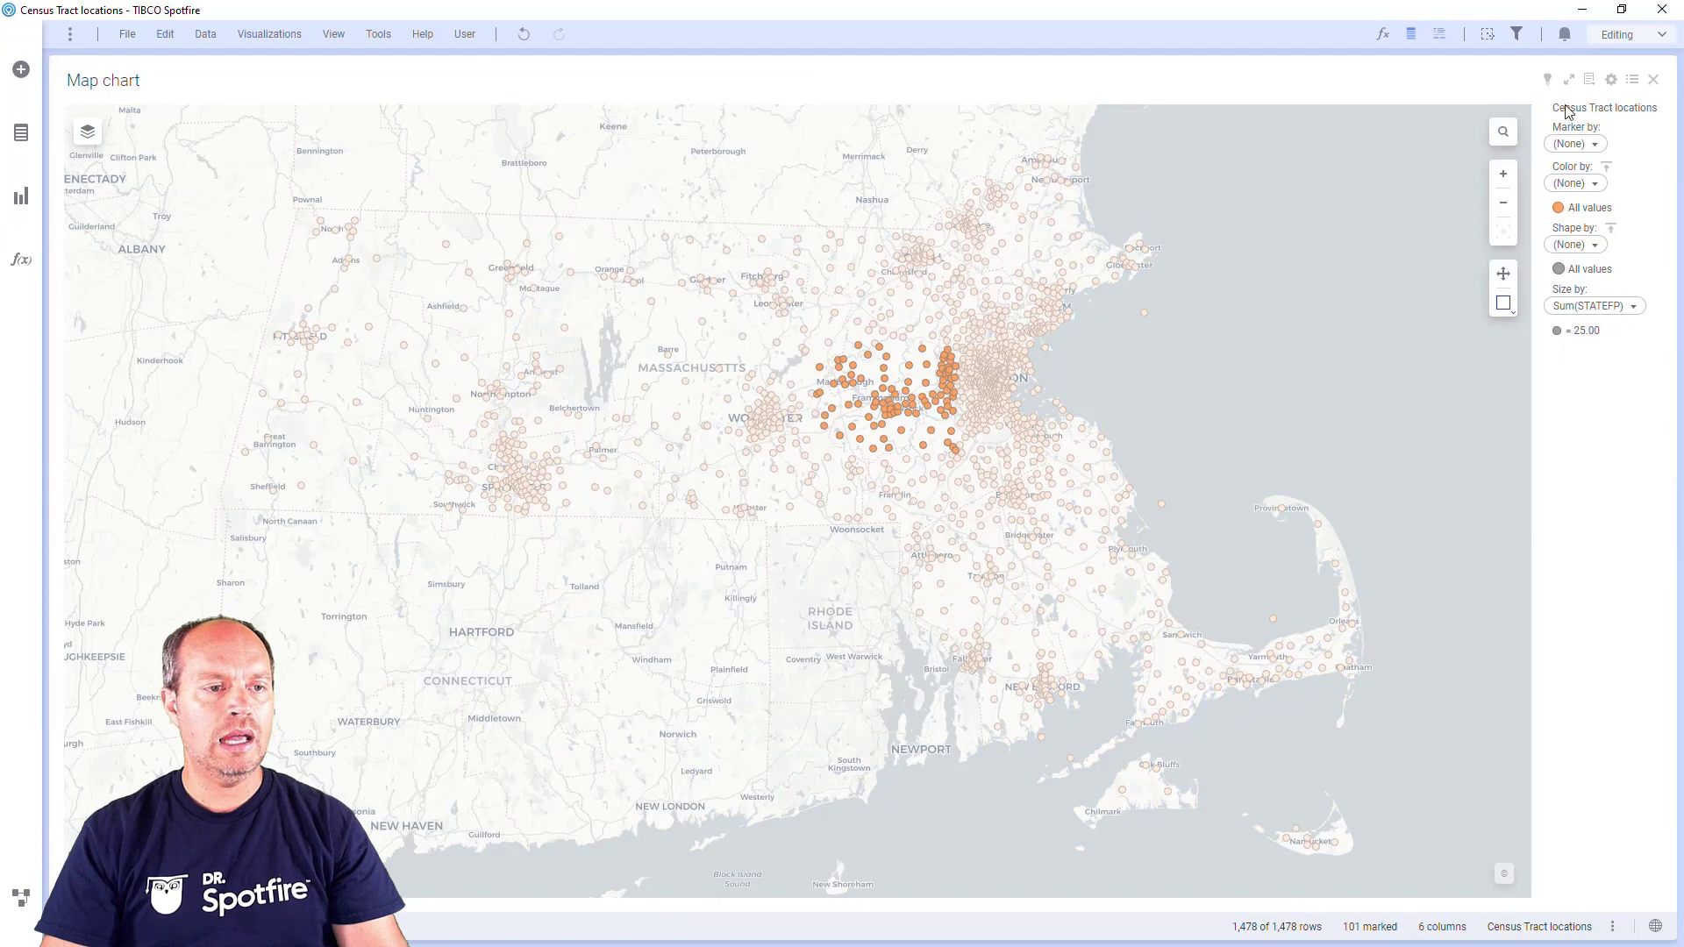
# Step: Add a marker layer built from polygonTable in the map chart's Layers properties
pyautogui.click(1612, 82)
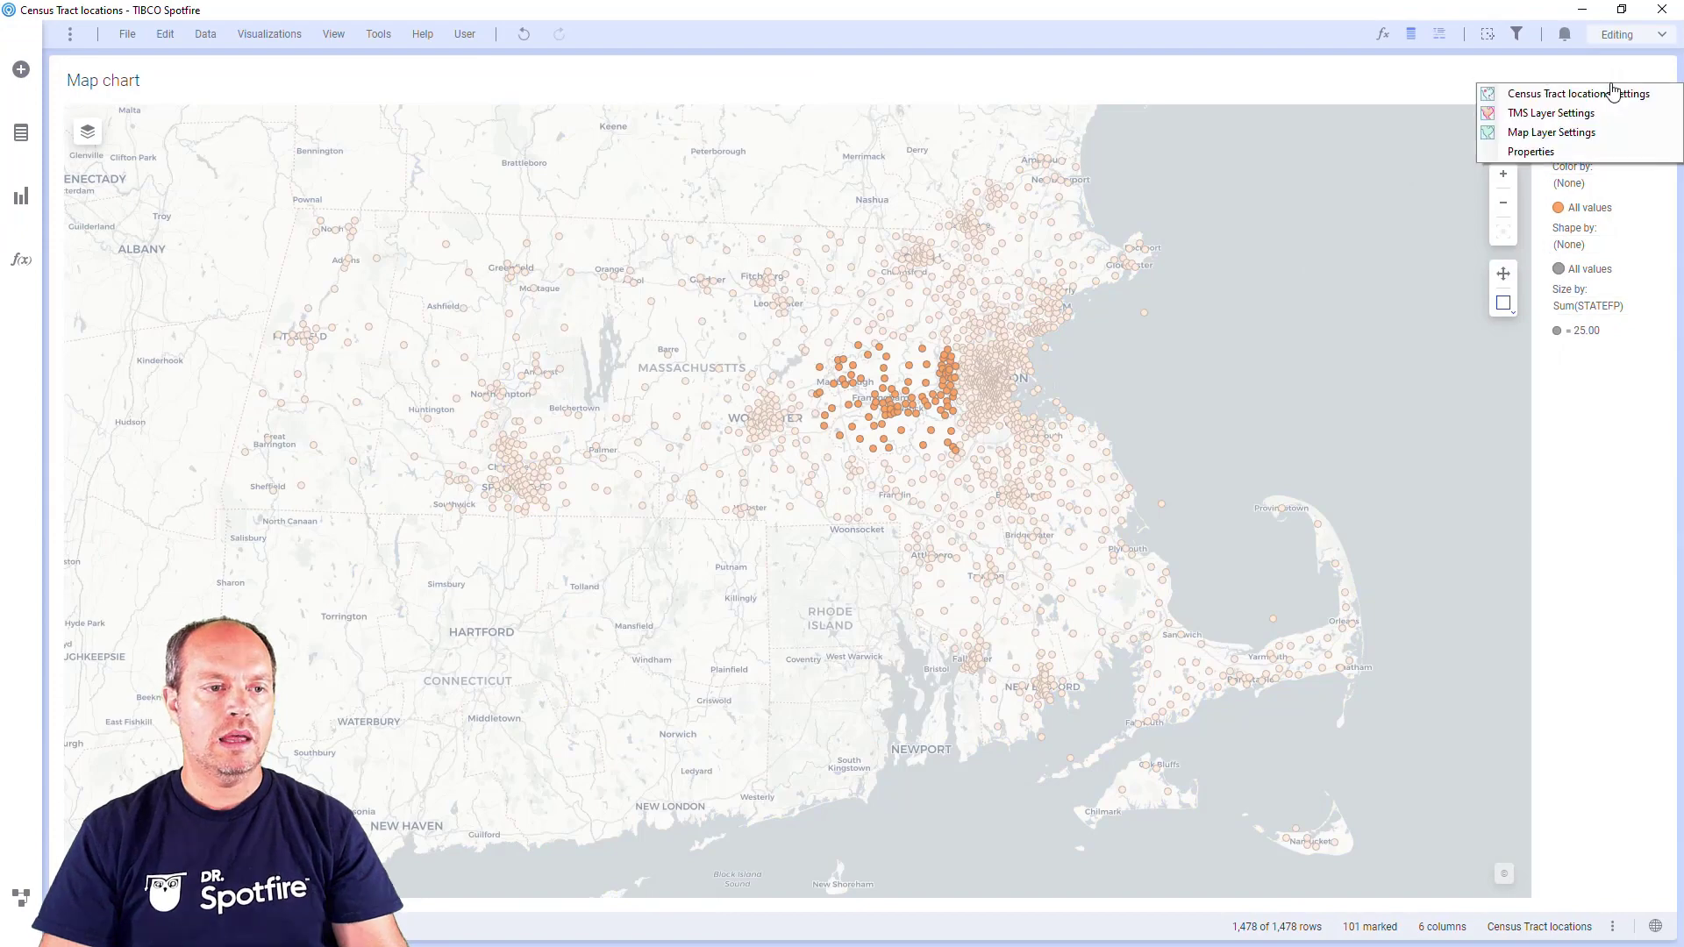
pyautogui.click(1583, 153)
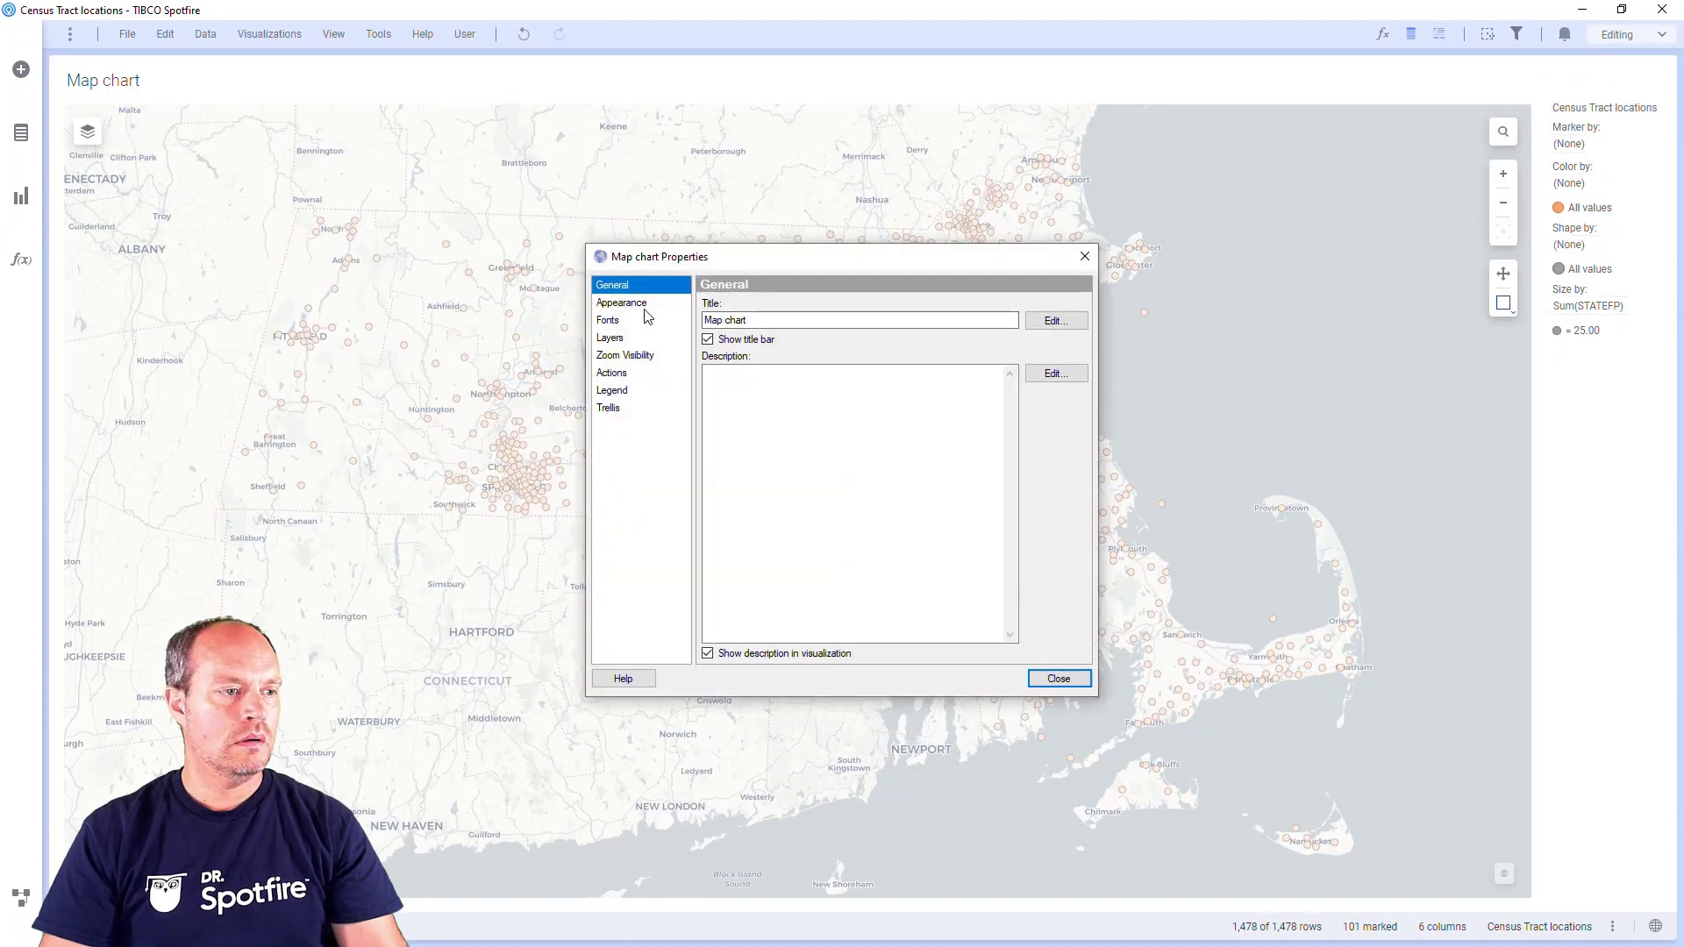
pyautogui.click(624, 337)
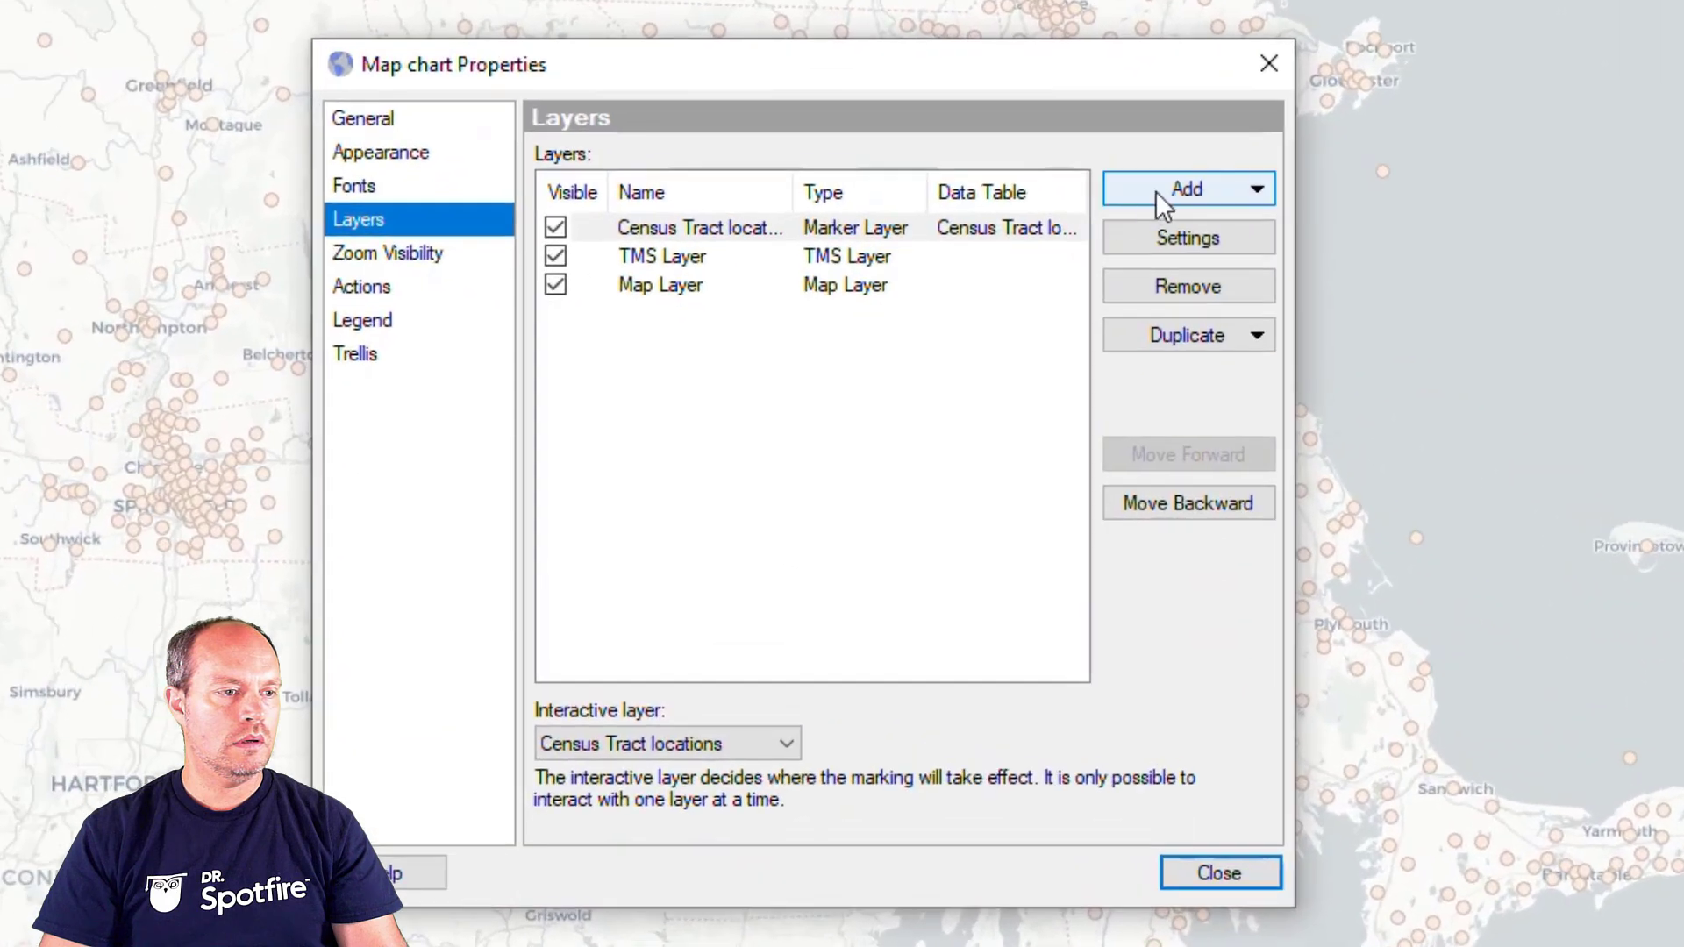
pyautogui.click(1028, 323)
pyautogui.moveTo(1224, 228)
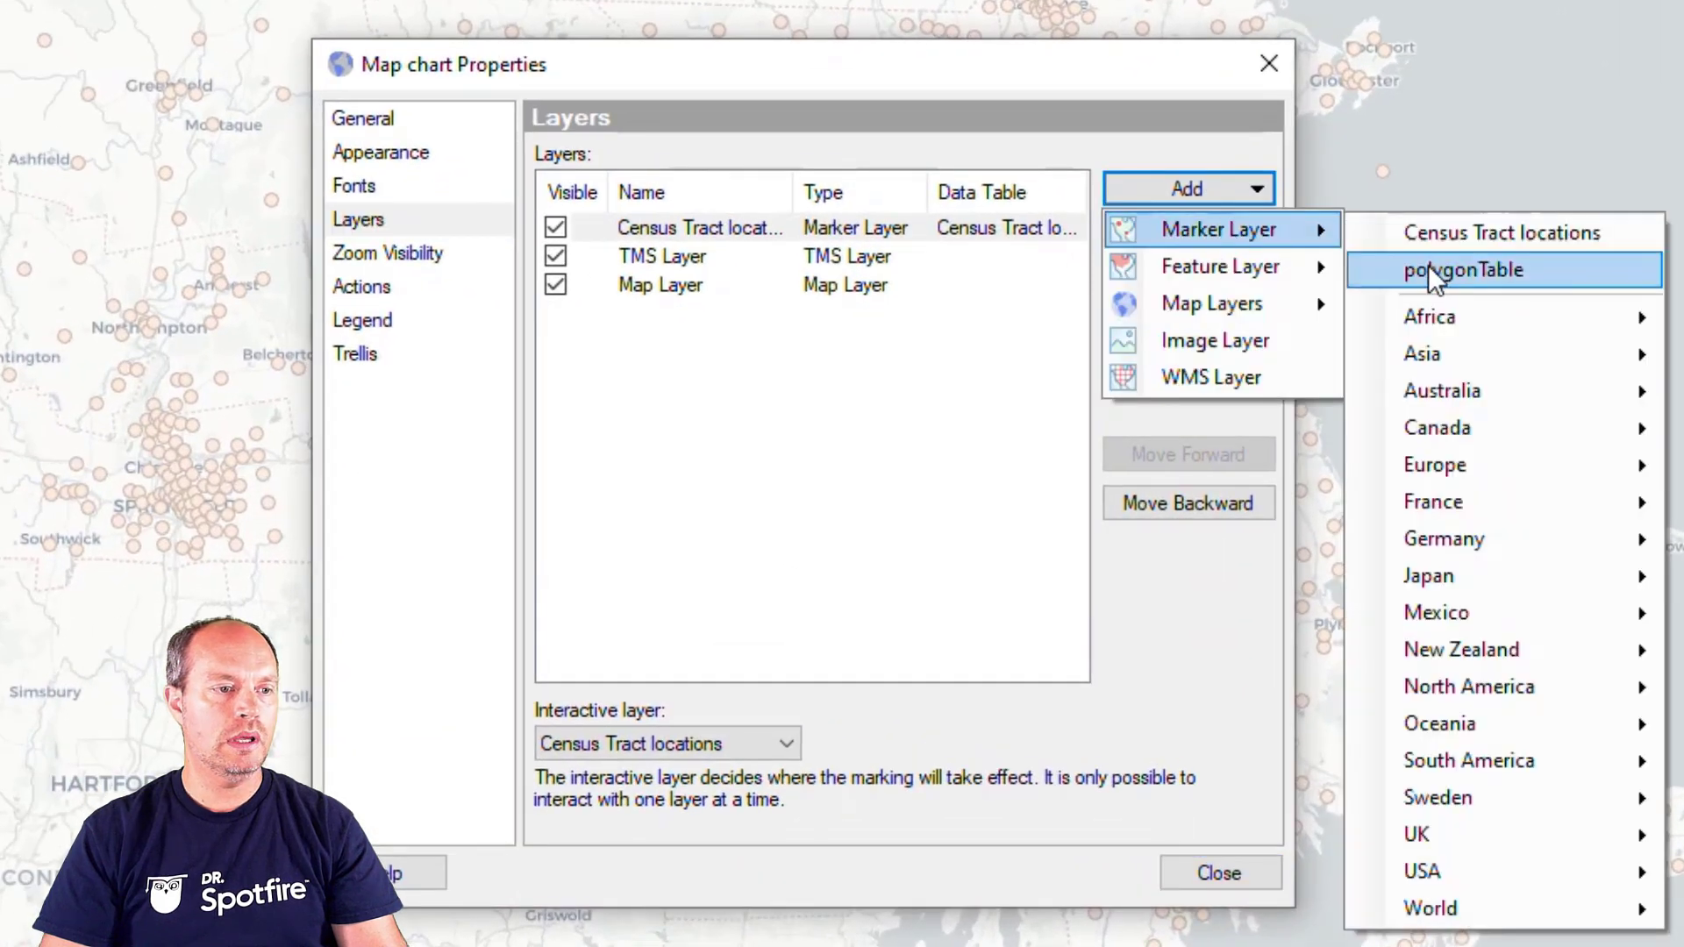
pyautogui.click(1553, 279)
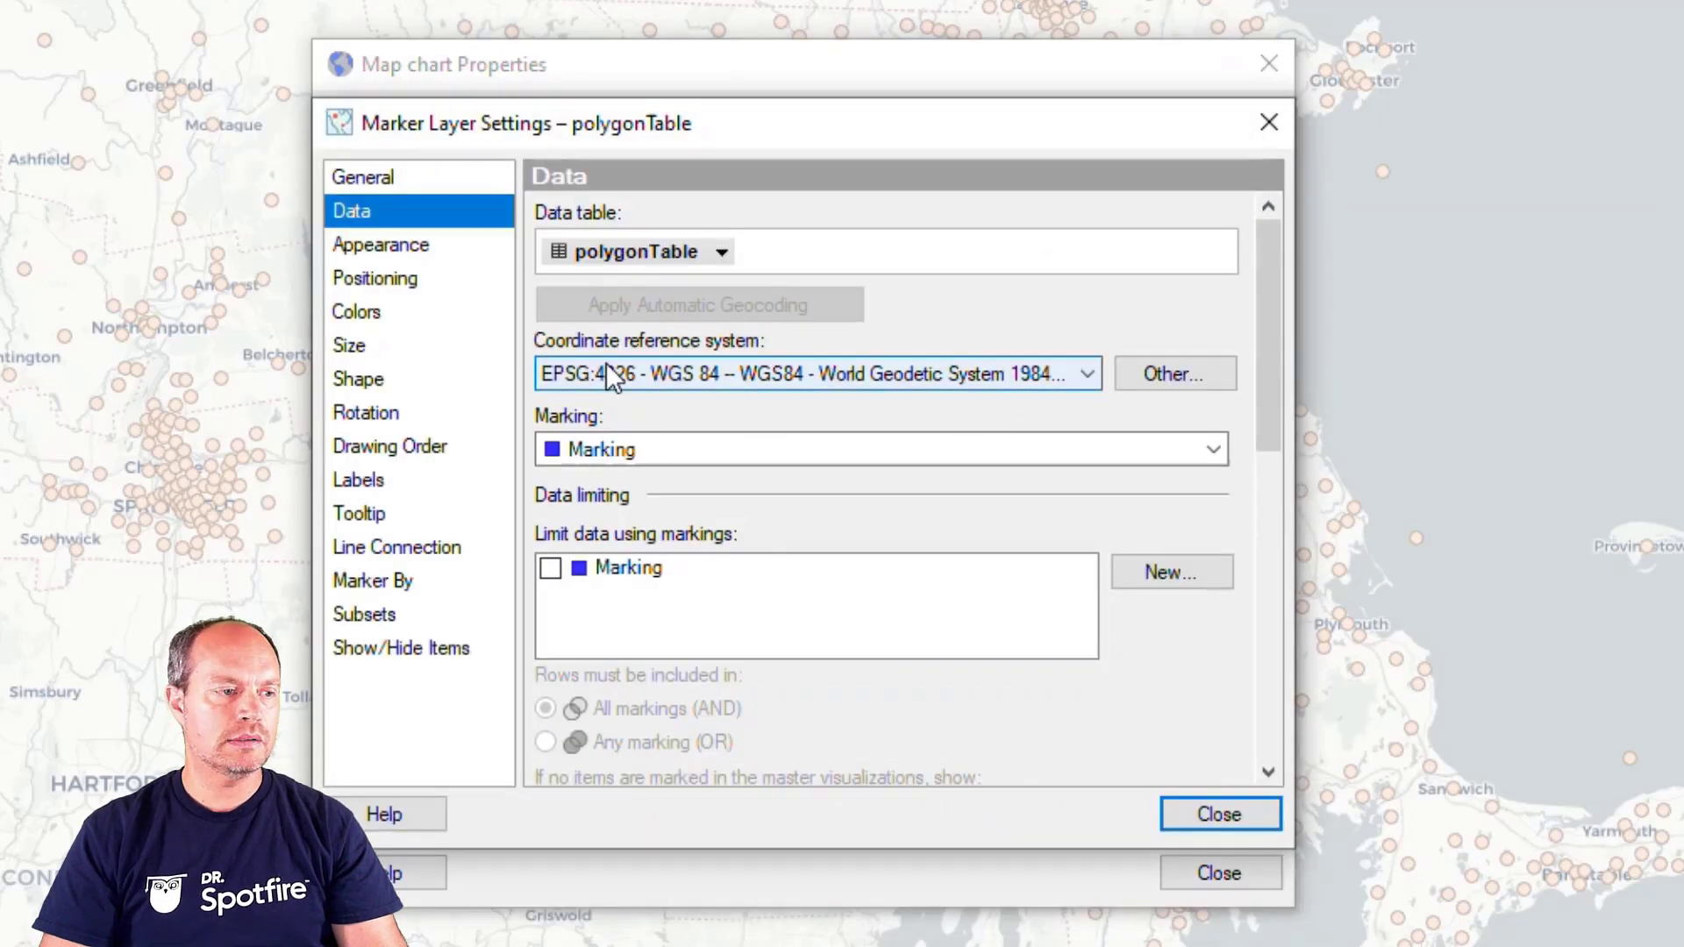
pyautogui.press('alt')
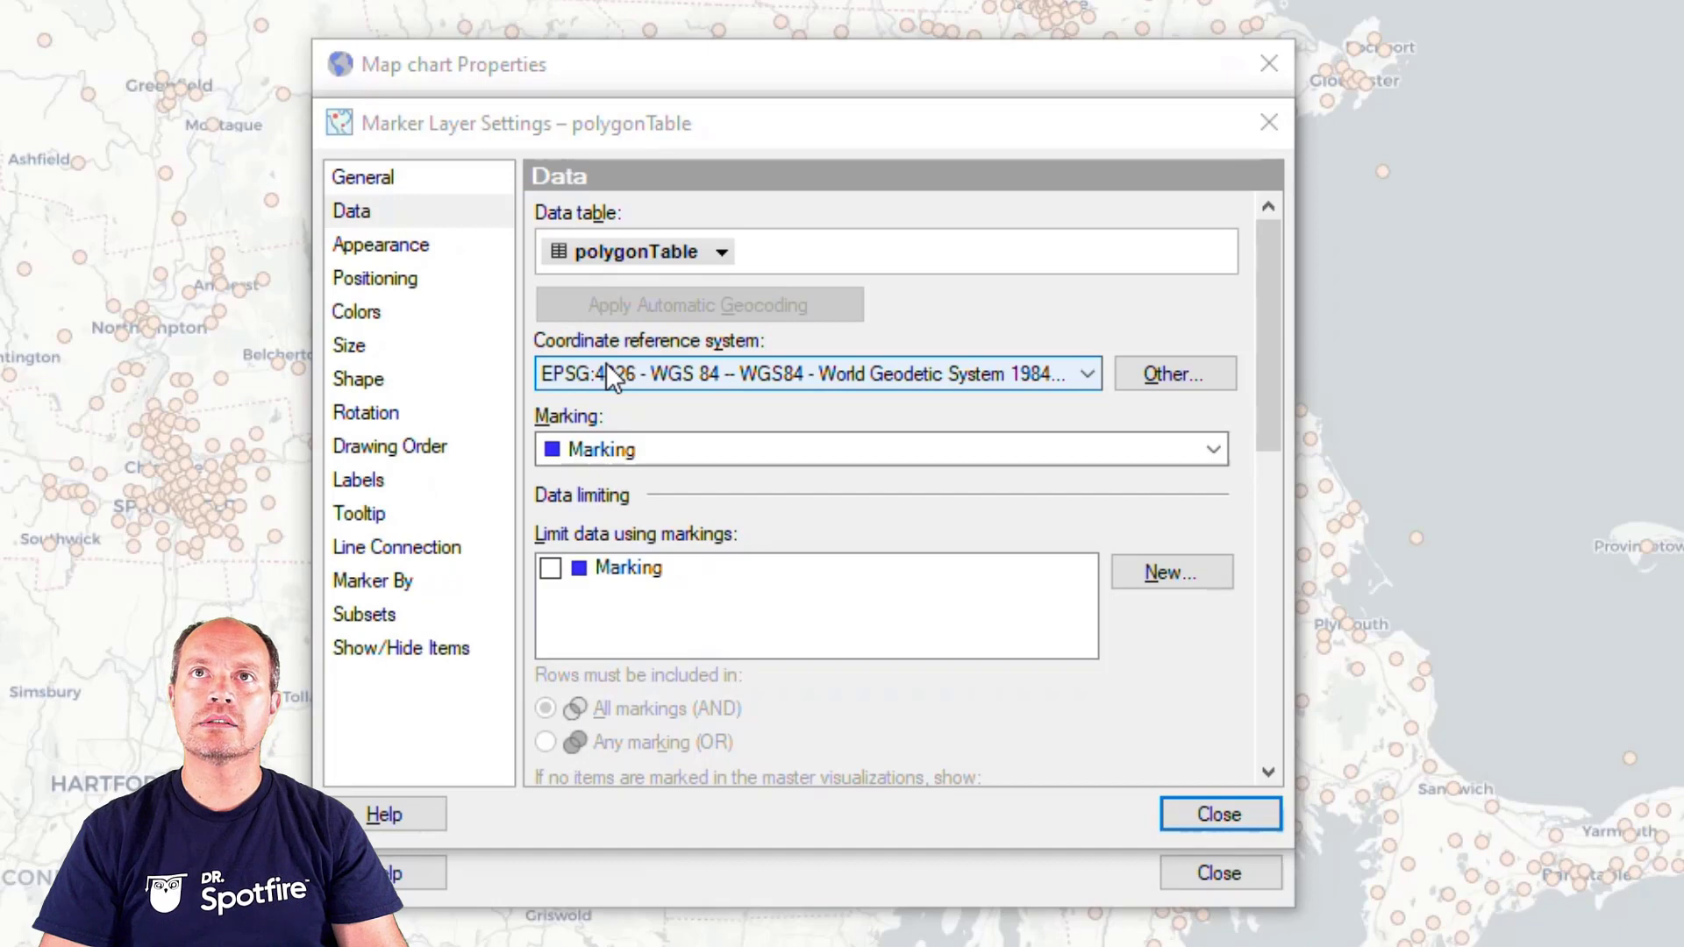
# Step: Set the polygonTable layer to show one marker per (Row Number)
pyautogui.hotkey('alt', 'Tab')
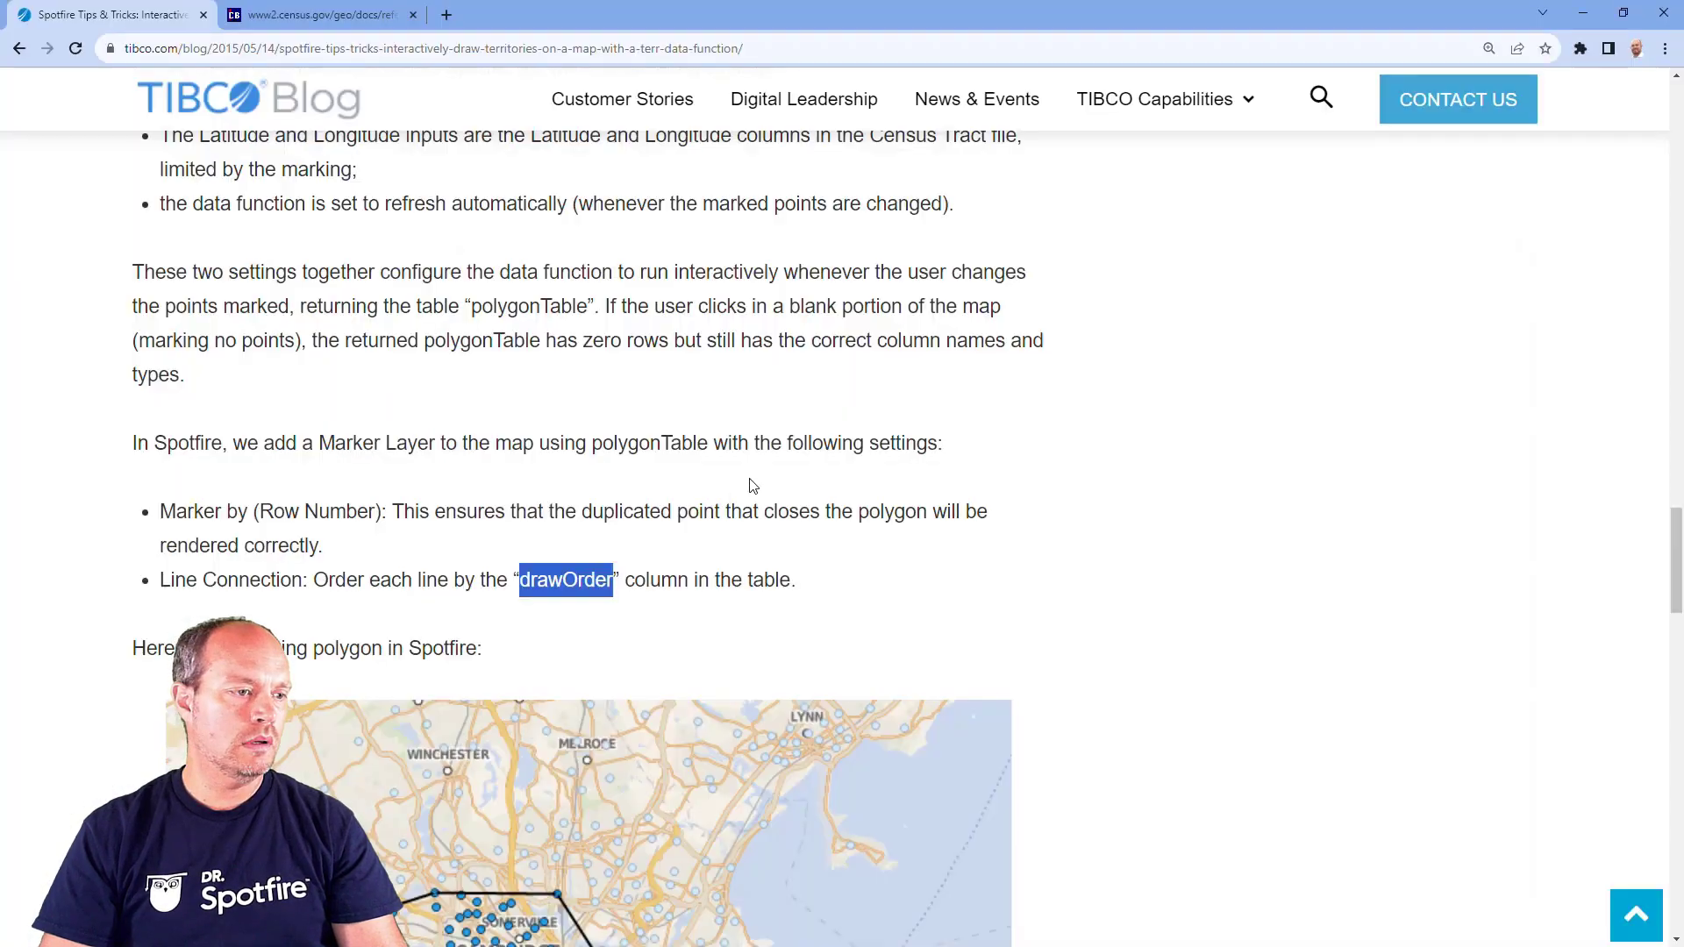
pyautogui.click(393, 516)
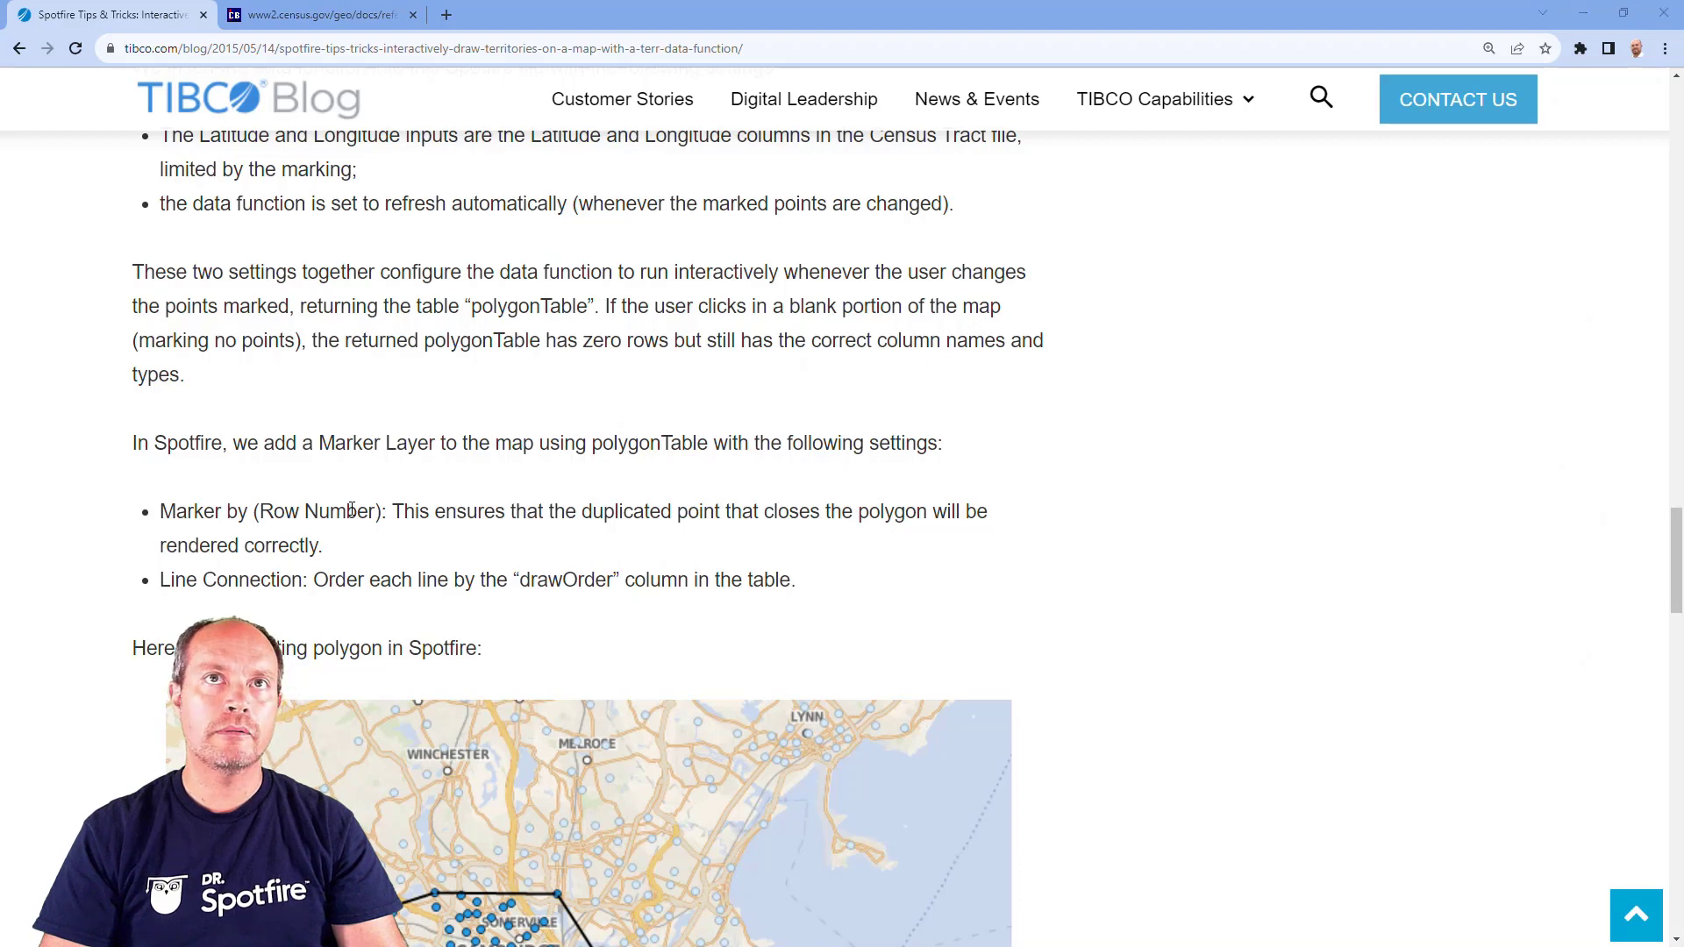
pyautogui.hotkey('alt', 'Tab')
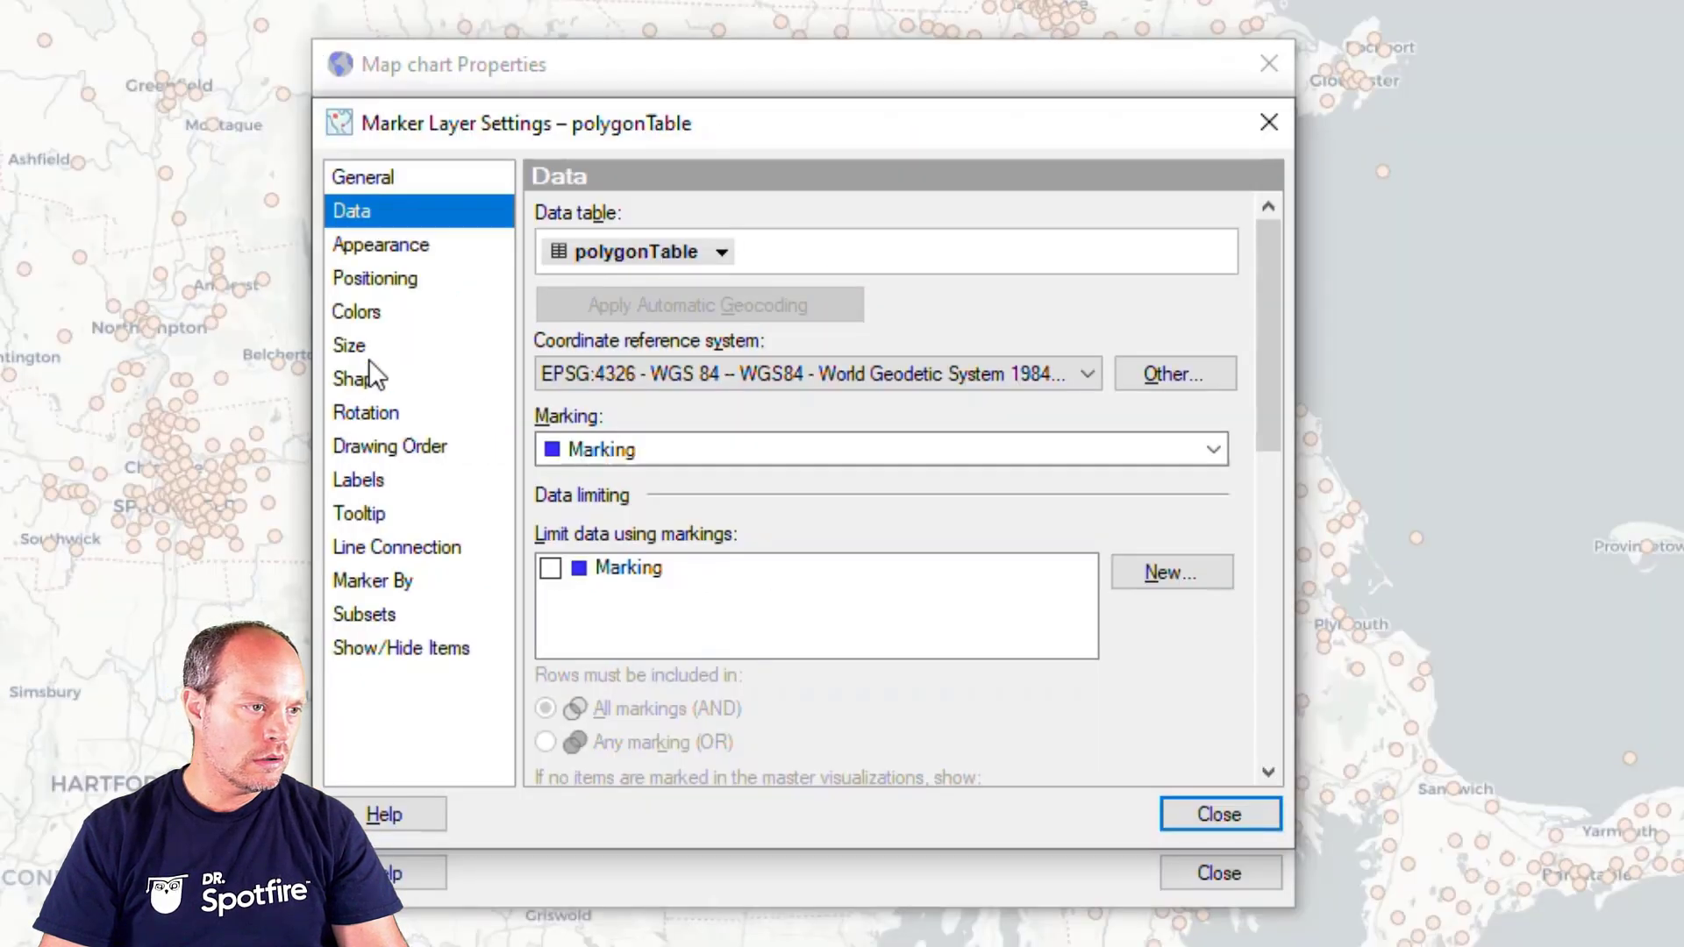
pyautogui.click(420, 578)
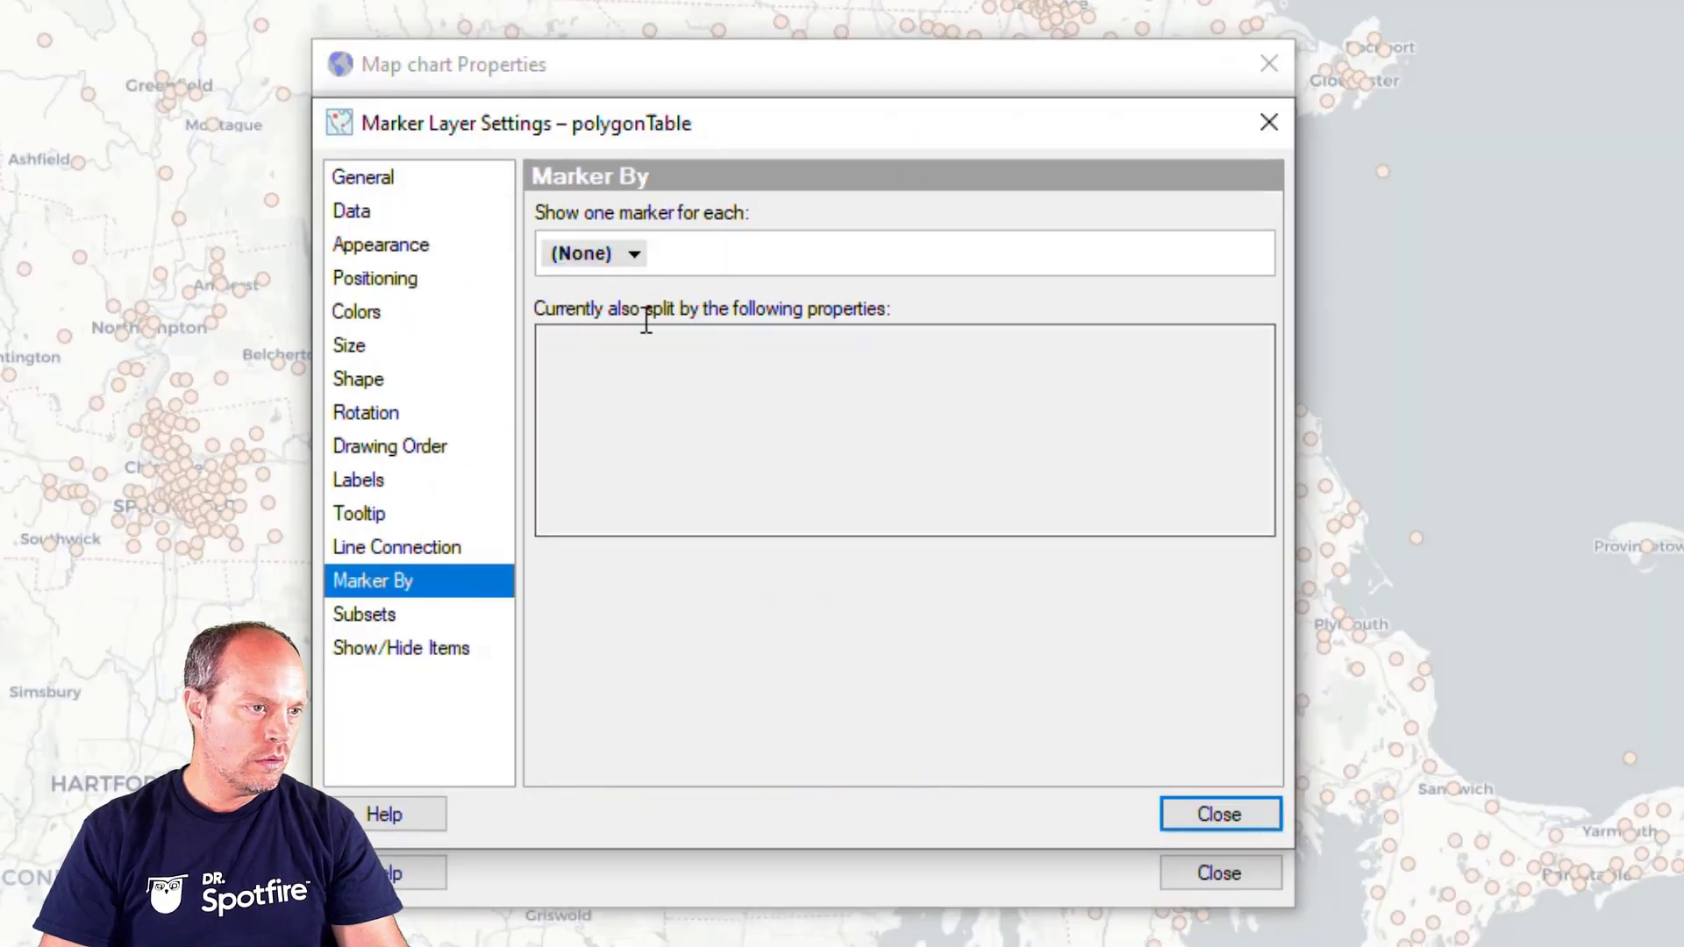
pyautogui.click(628, 256)
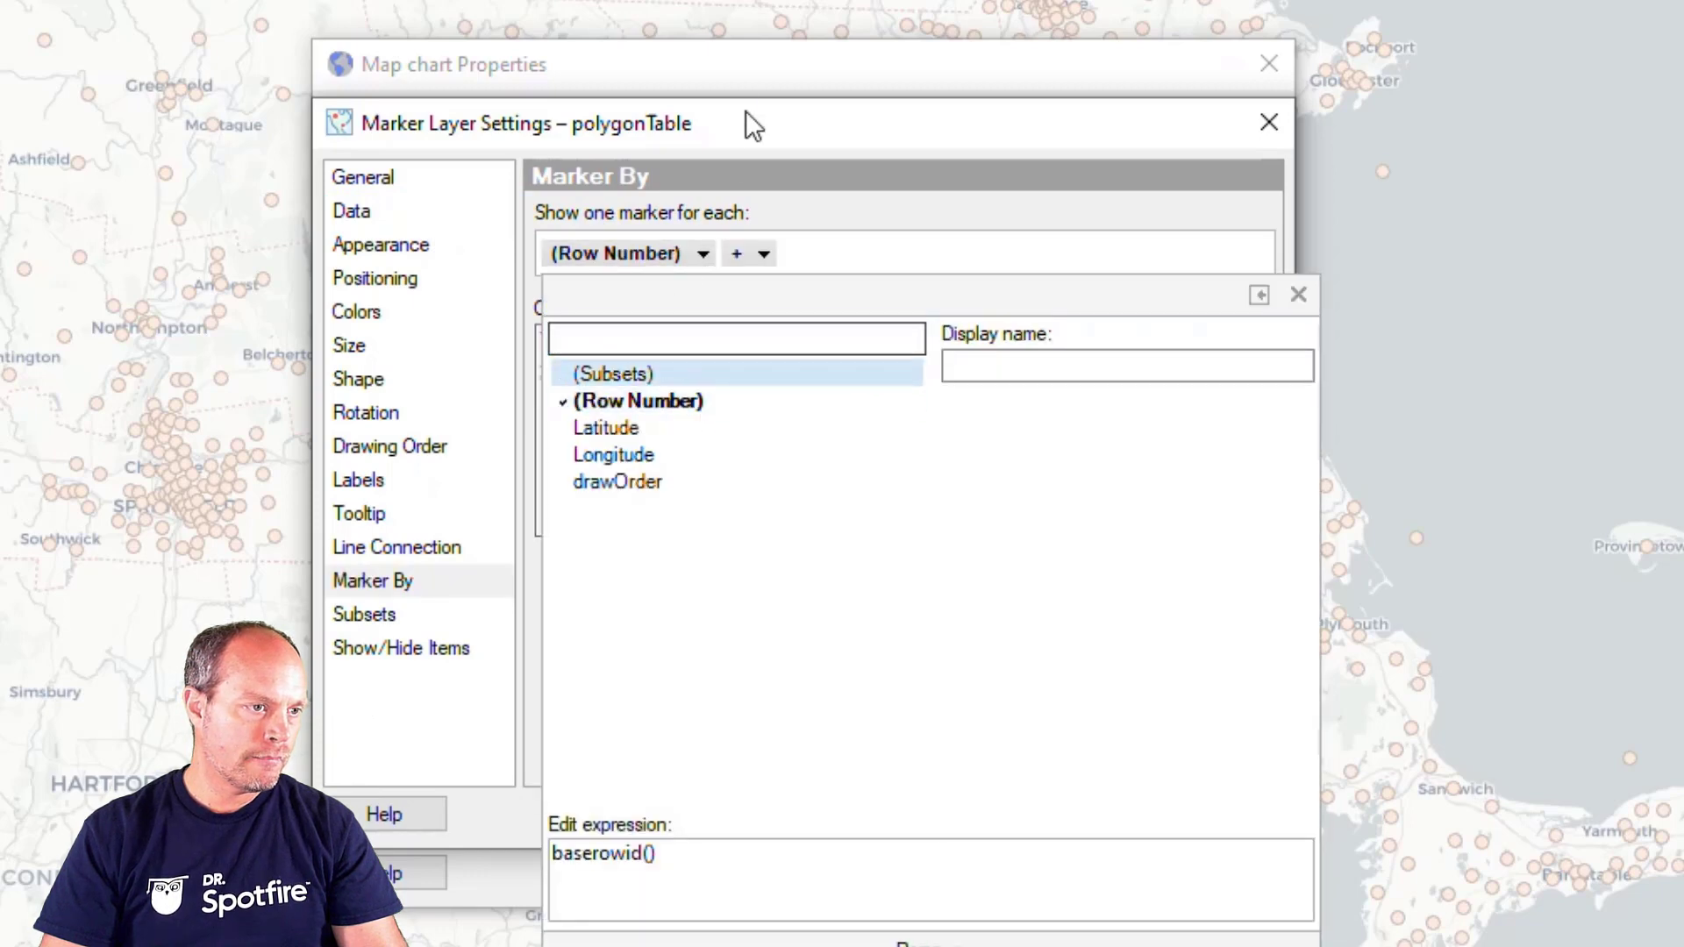
pyautogui.click(746, 111)
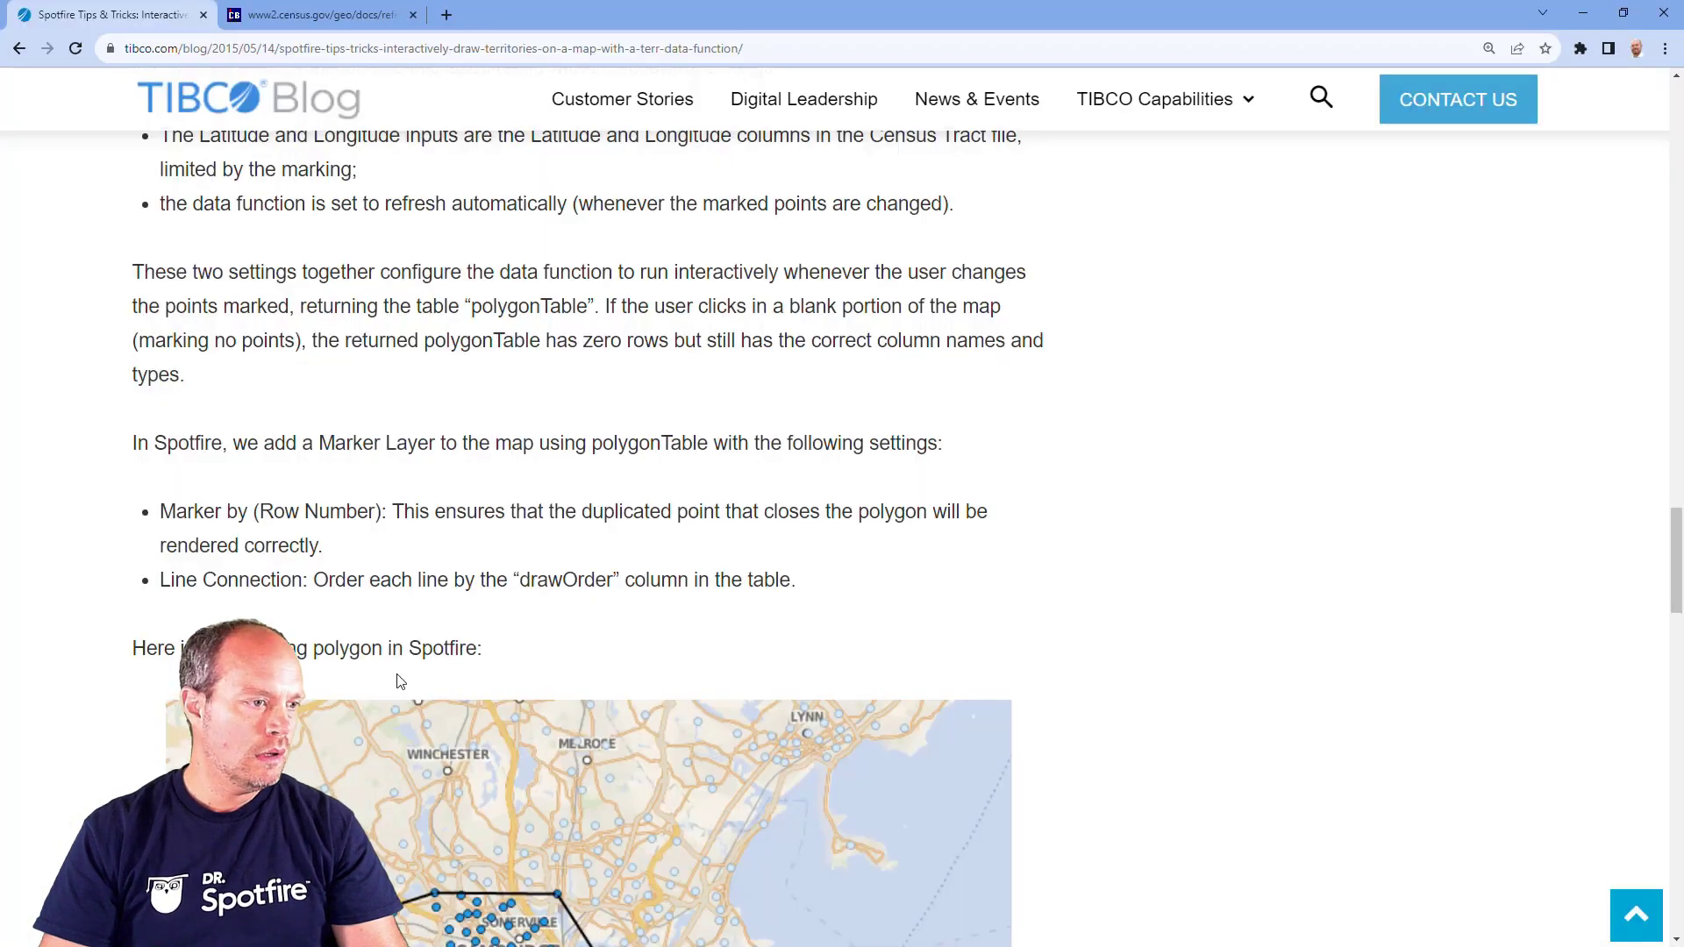
# Step: Connect the layer's markers with lines ordered by drawOrder
pyautogui.doubleClick(565, 579)
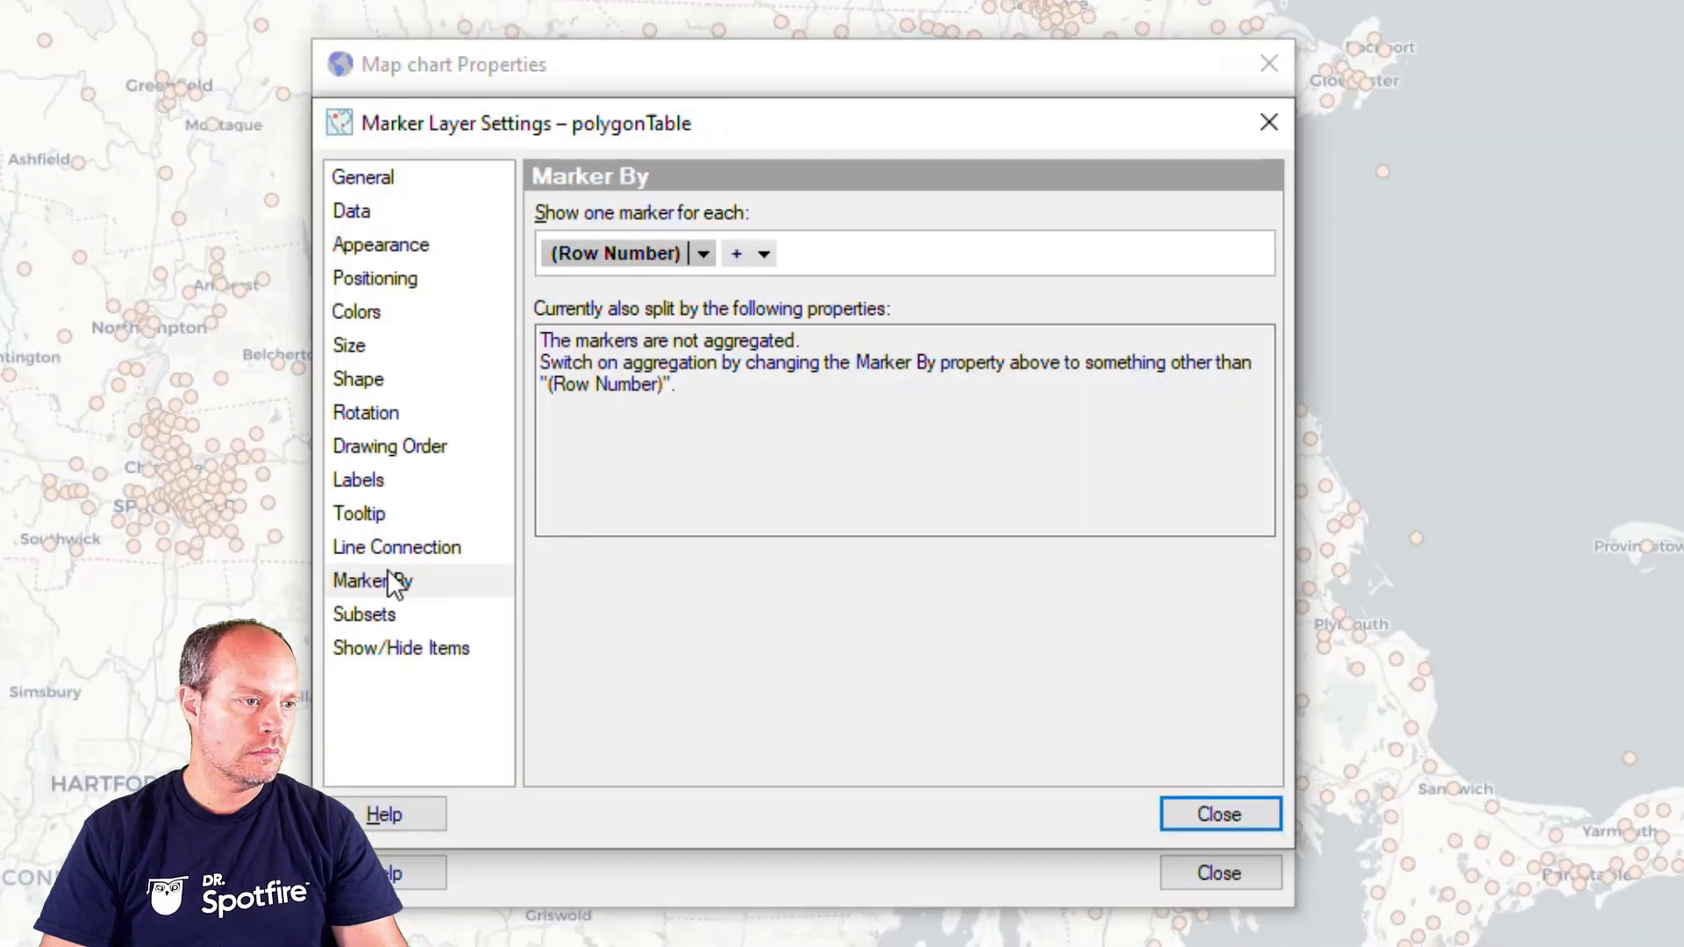
pyautogui.click(448, 551)
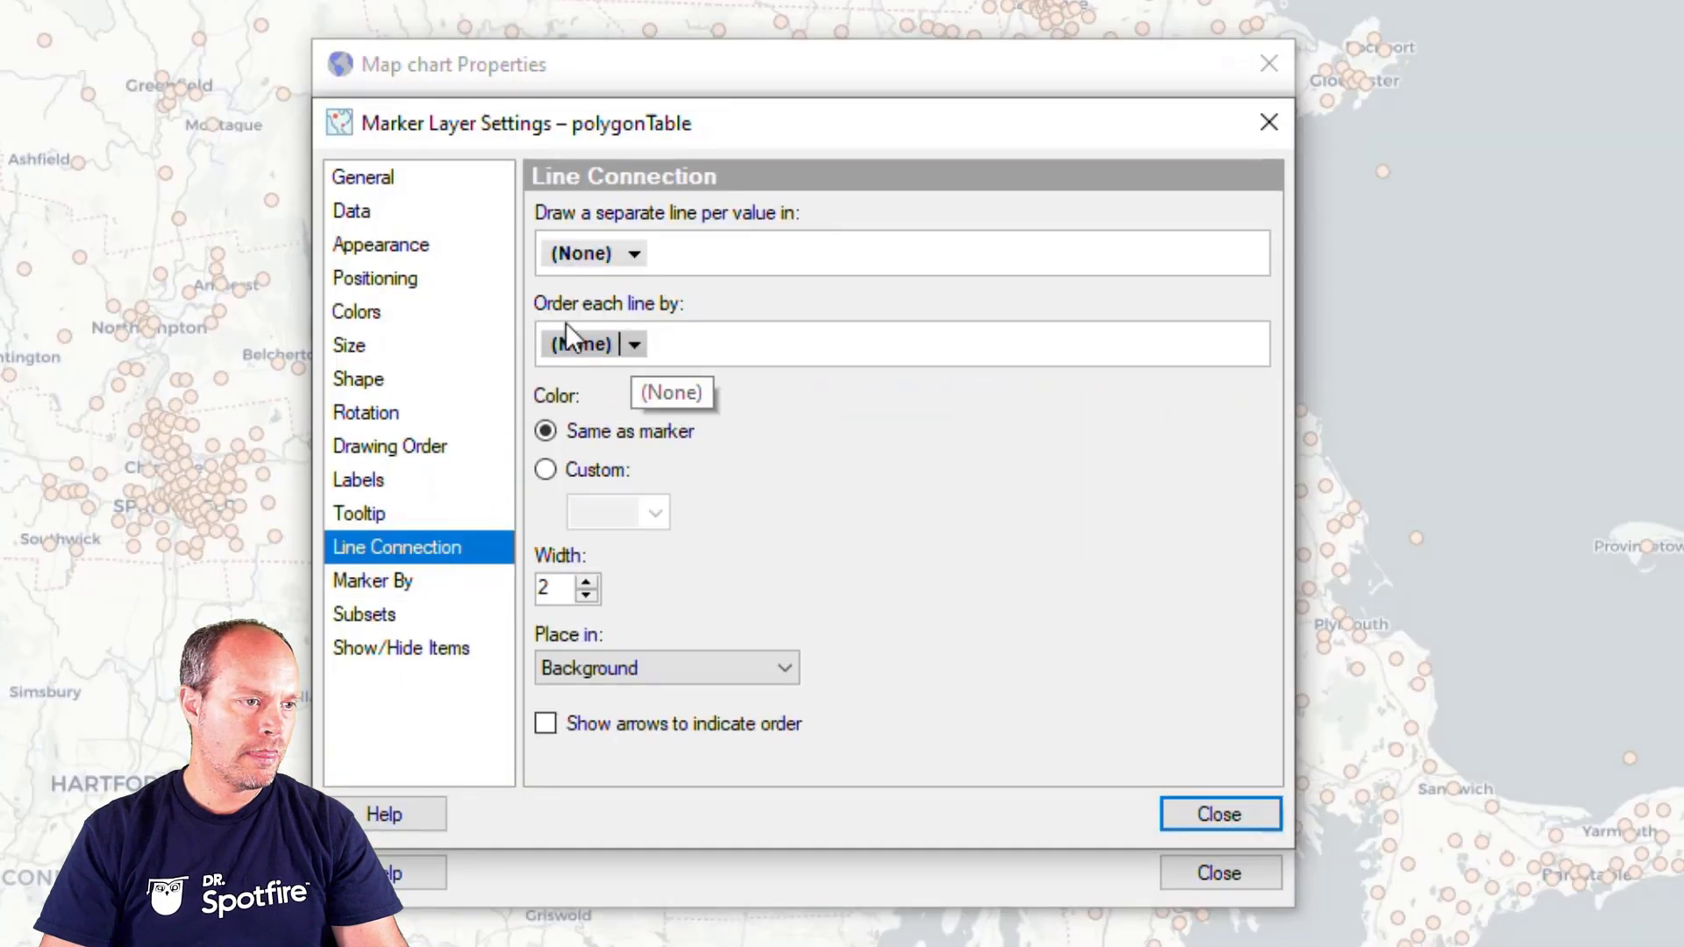
pyautogui.click(635, 344)
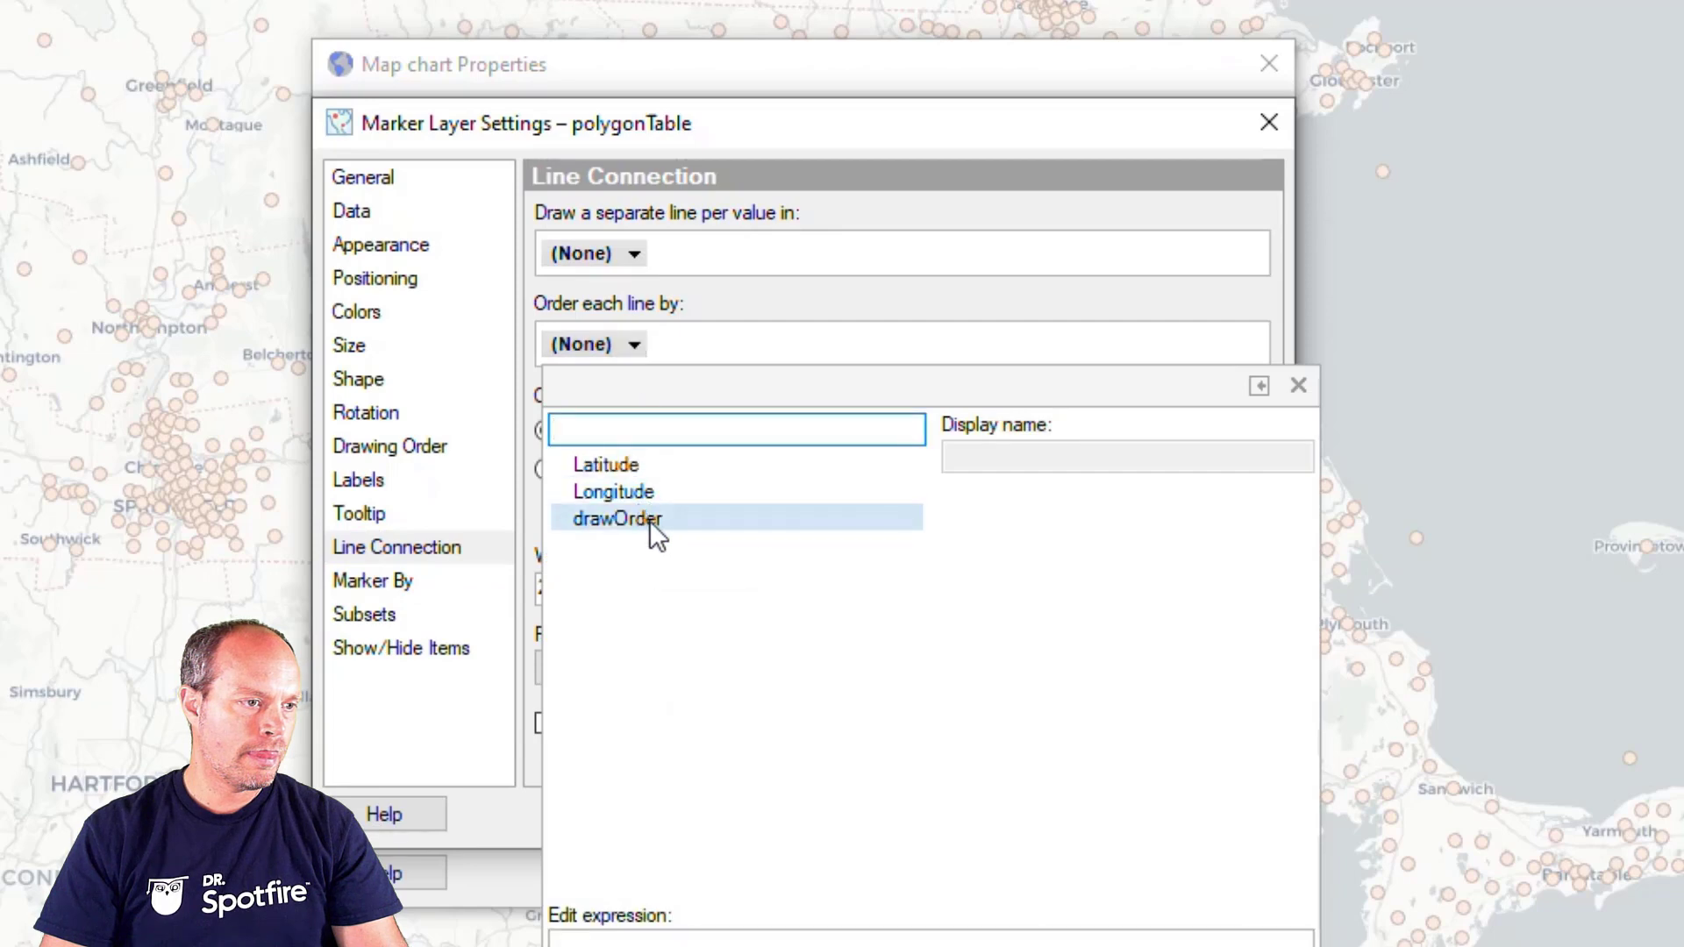
pyautogui.click(649, 520)
pyautogui.click(796, 252)
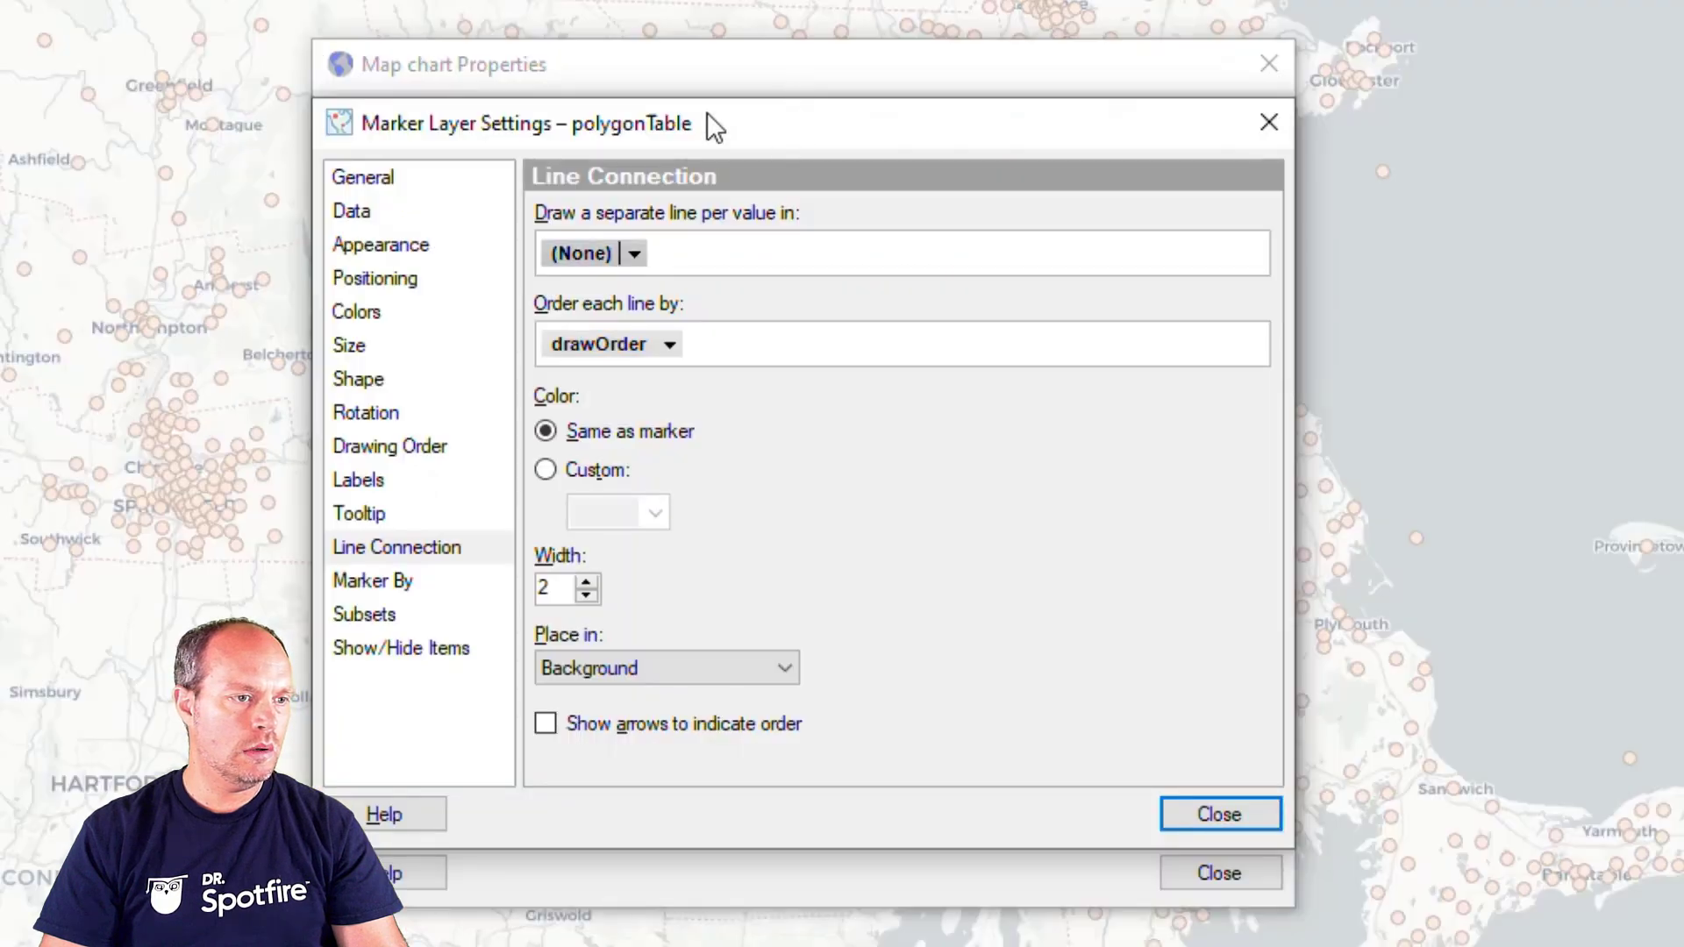
# Step: Reduce the polygon layer's marker size with the Size slider
pyautogui.moveTo(706, 112)
pyautogui.mouseDown()
pyautogui.moveTo(425, 57)
pyautogui.moveTo(704, 37)
pyautogui.mouseUp()
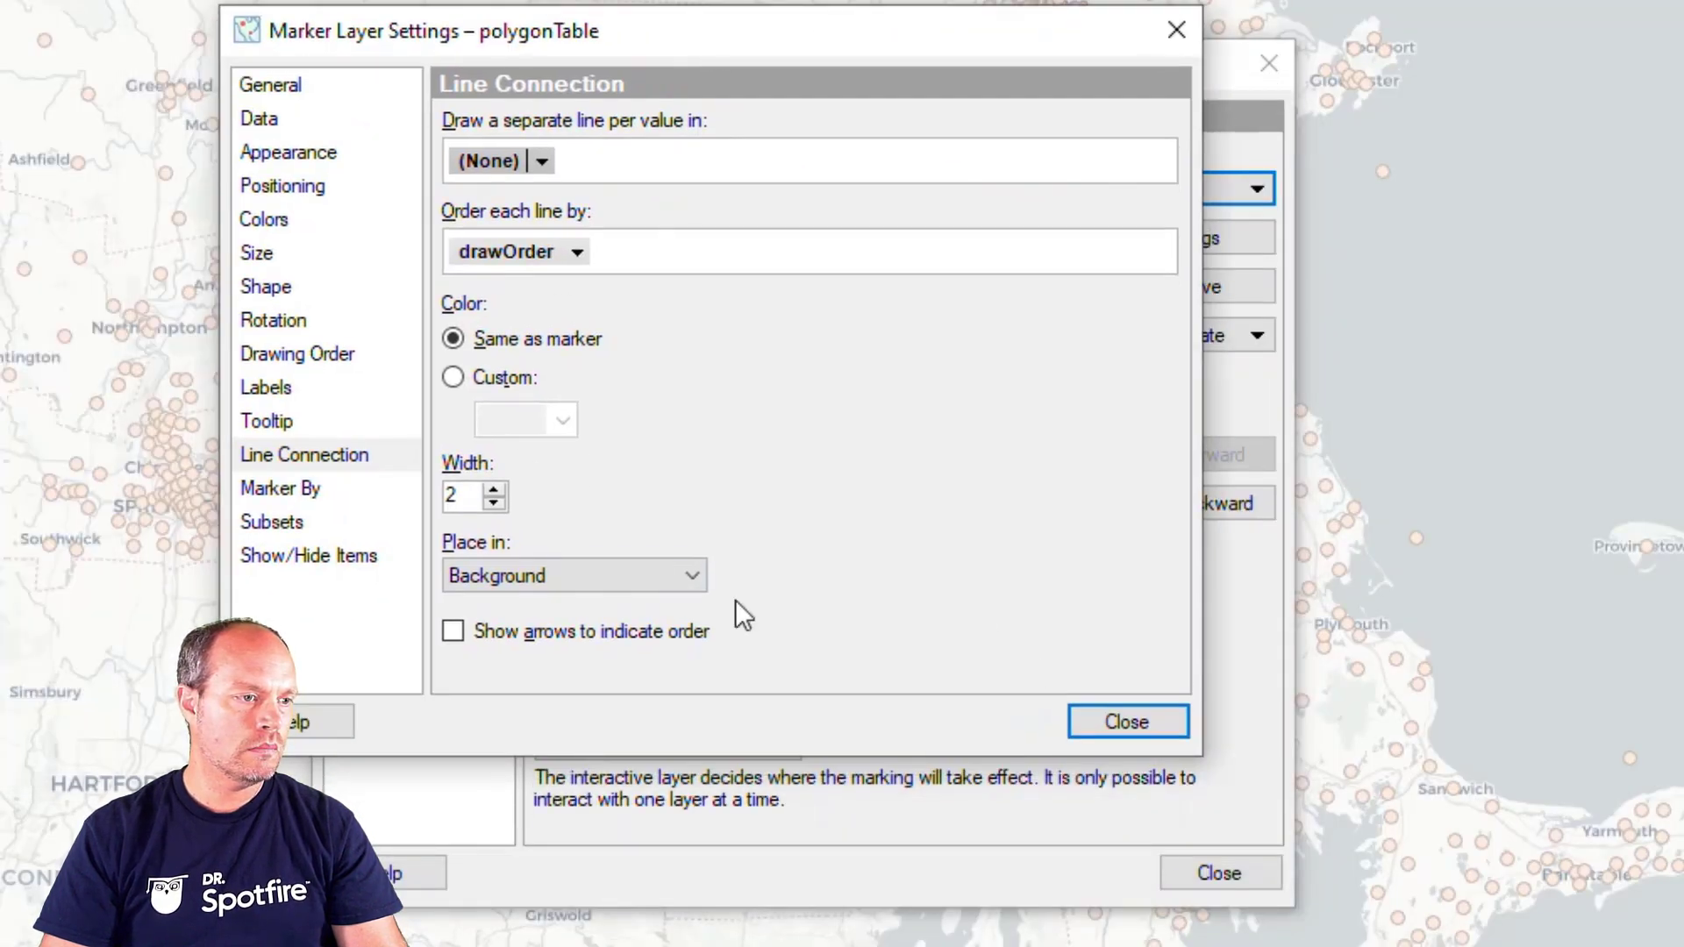
pyautogui.click(297, 286)
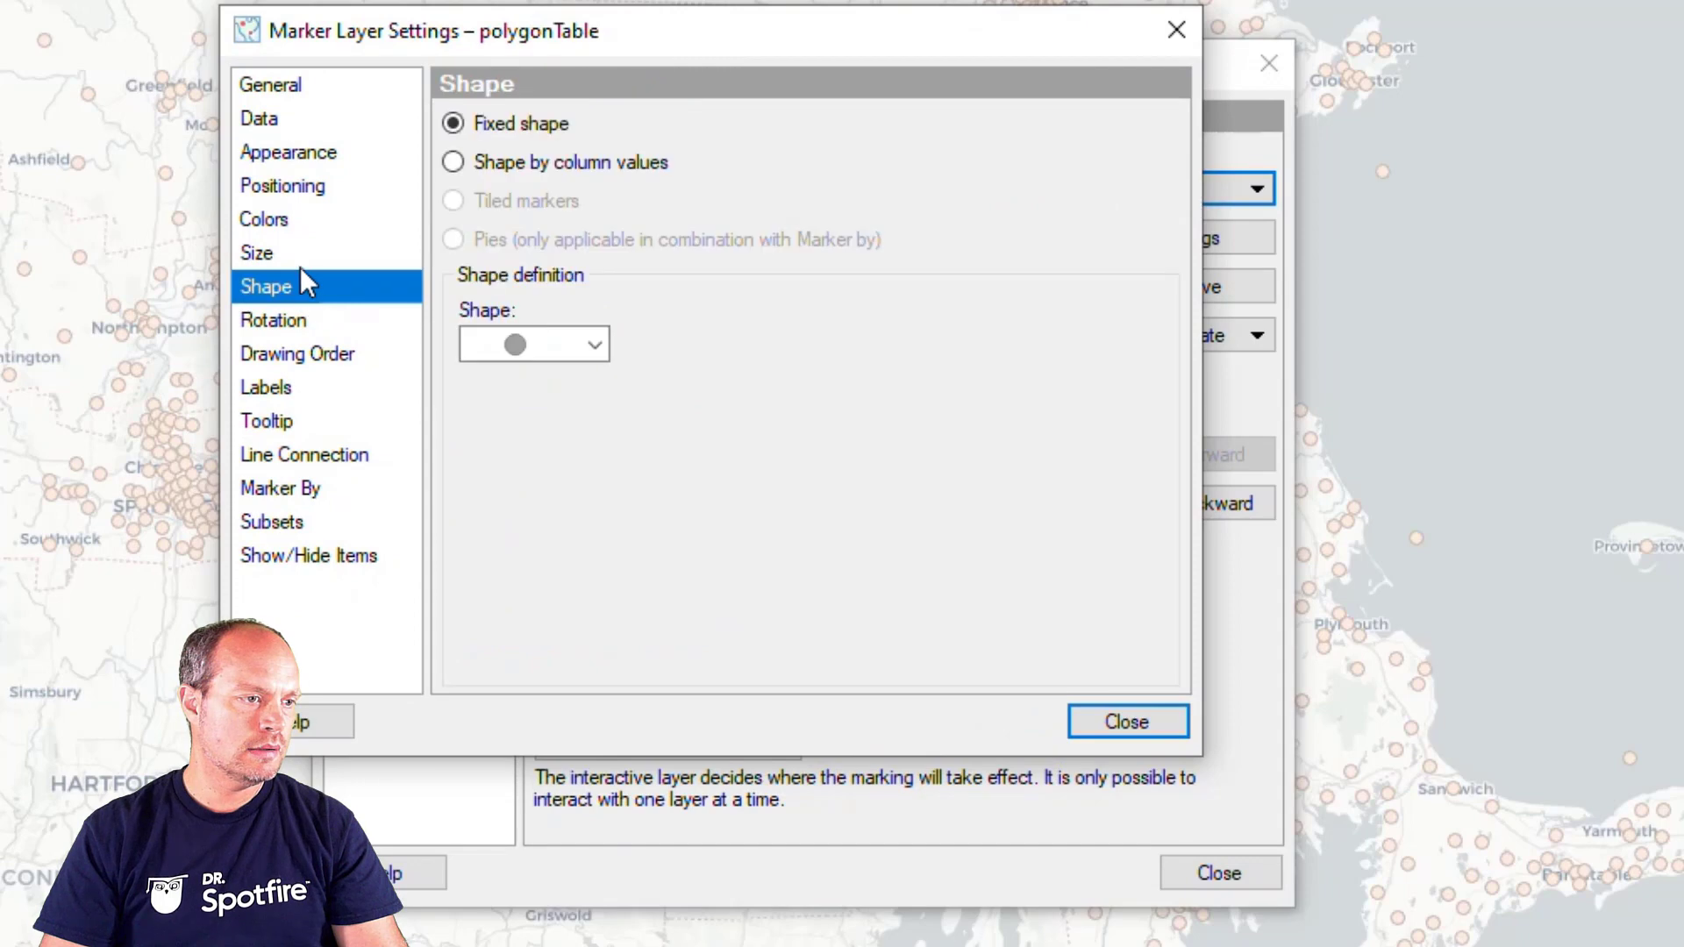
pyautogui.click(299, 254)
pyautogui.moveTo(526, 164); pyautogui.dragTo(463, 154)
# Step: Mark 118 census tracts south of Boston so the hull outline redraws around them
pyautogui.click(1116, 722)
pyautogui.click(1237, 871)
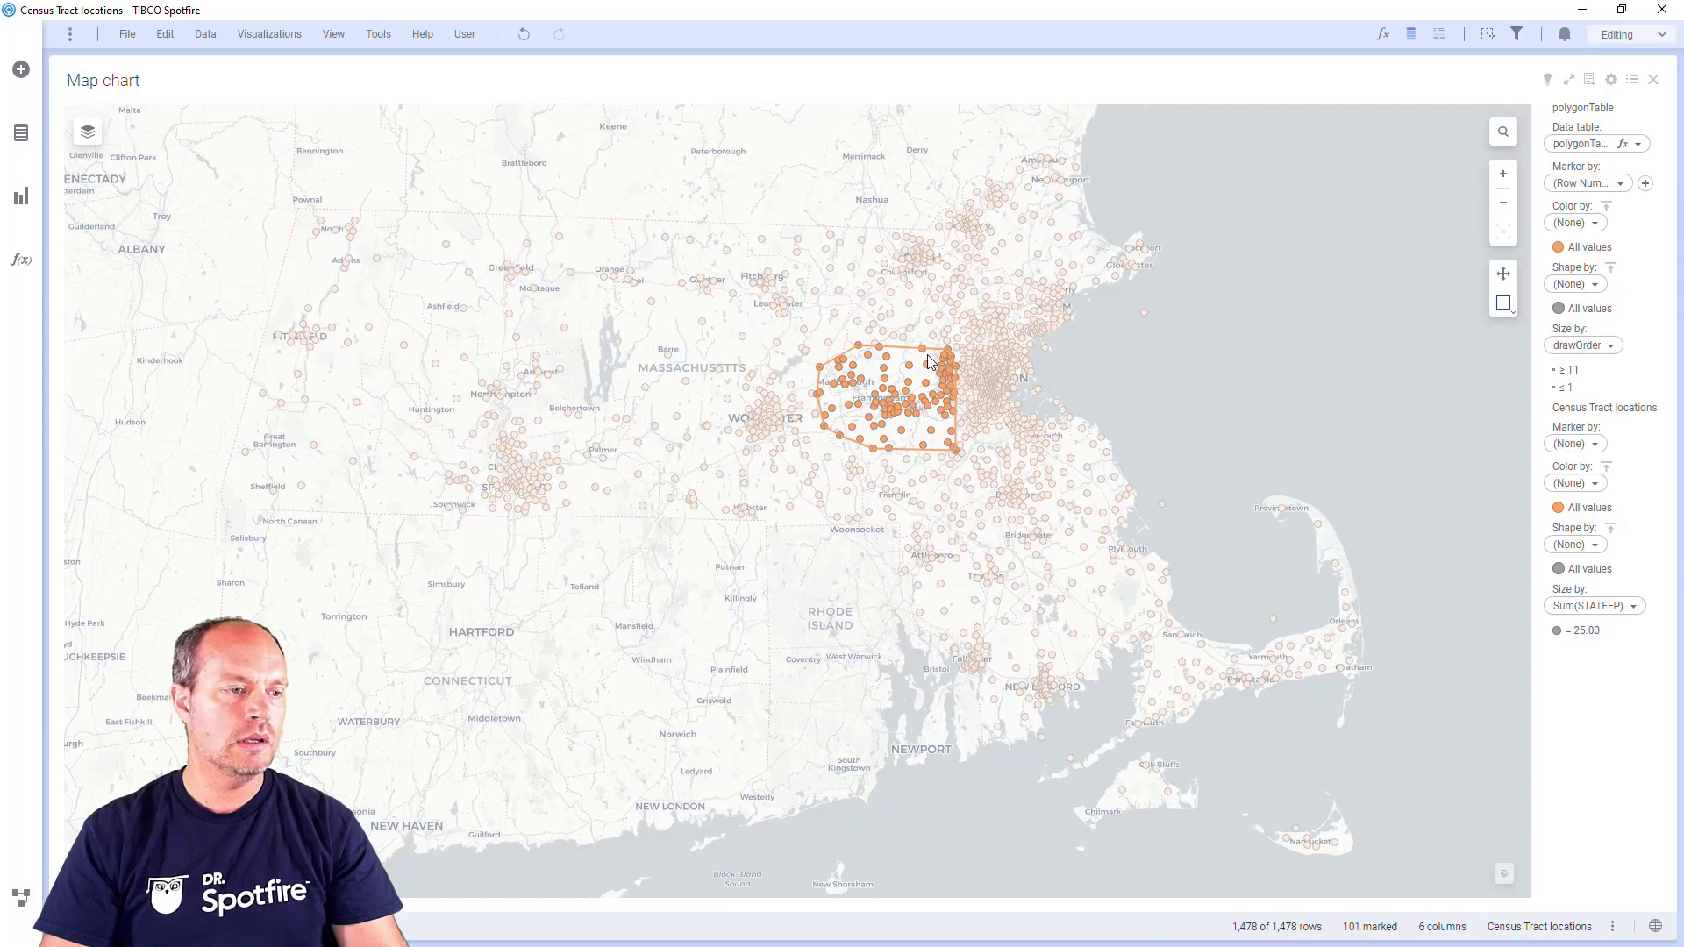
pyautogui.moveTo(980, 391); pyautogui.dragTo(1013, 488)
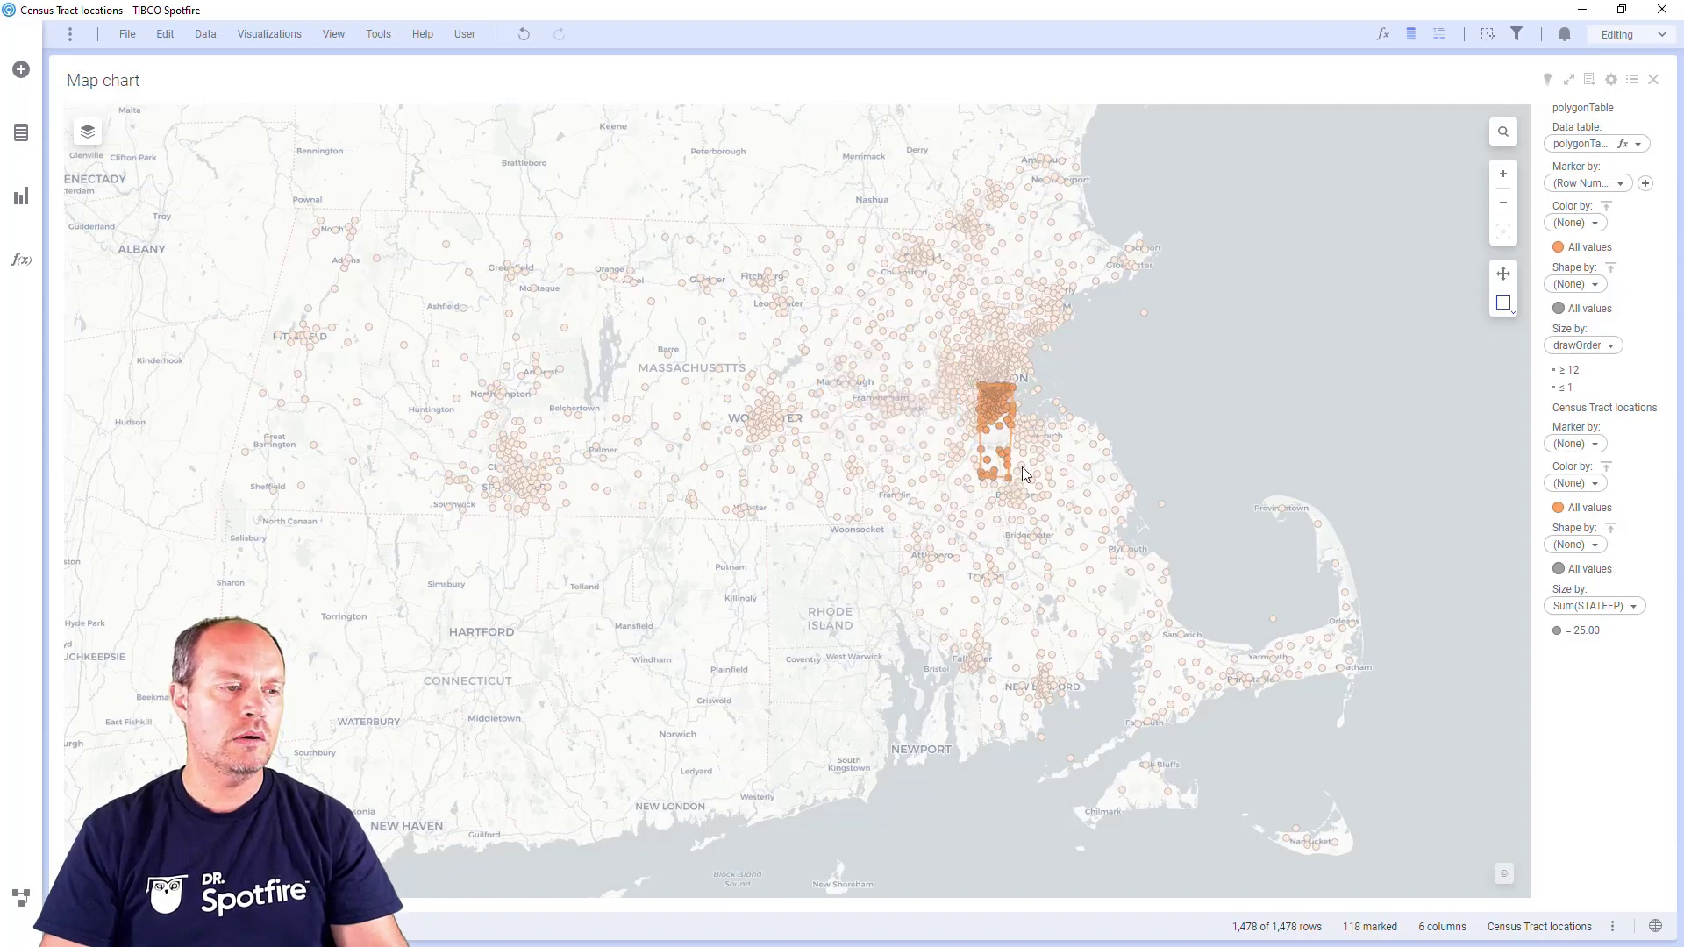